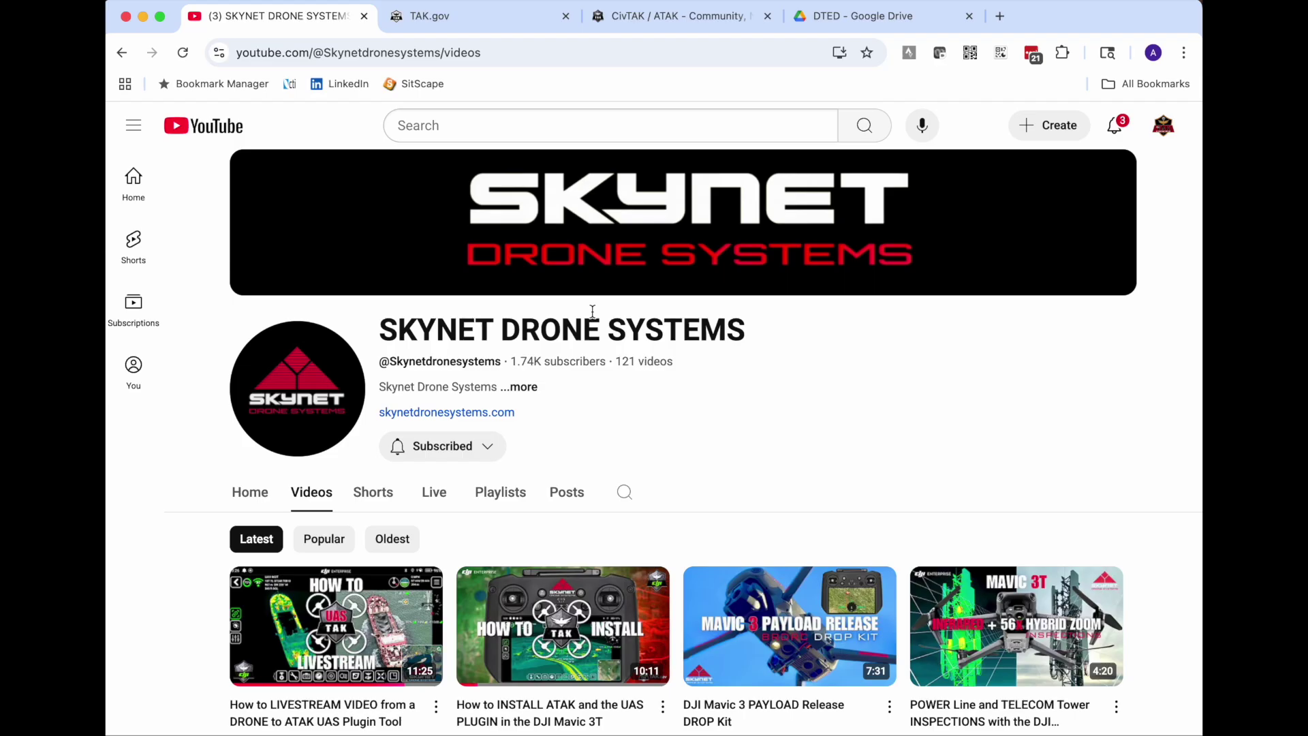
# On TAK.gov, bring up the All Products list
pyautogui.click(492, 18)
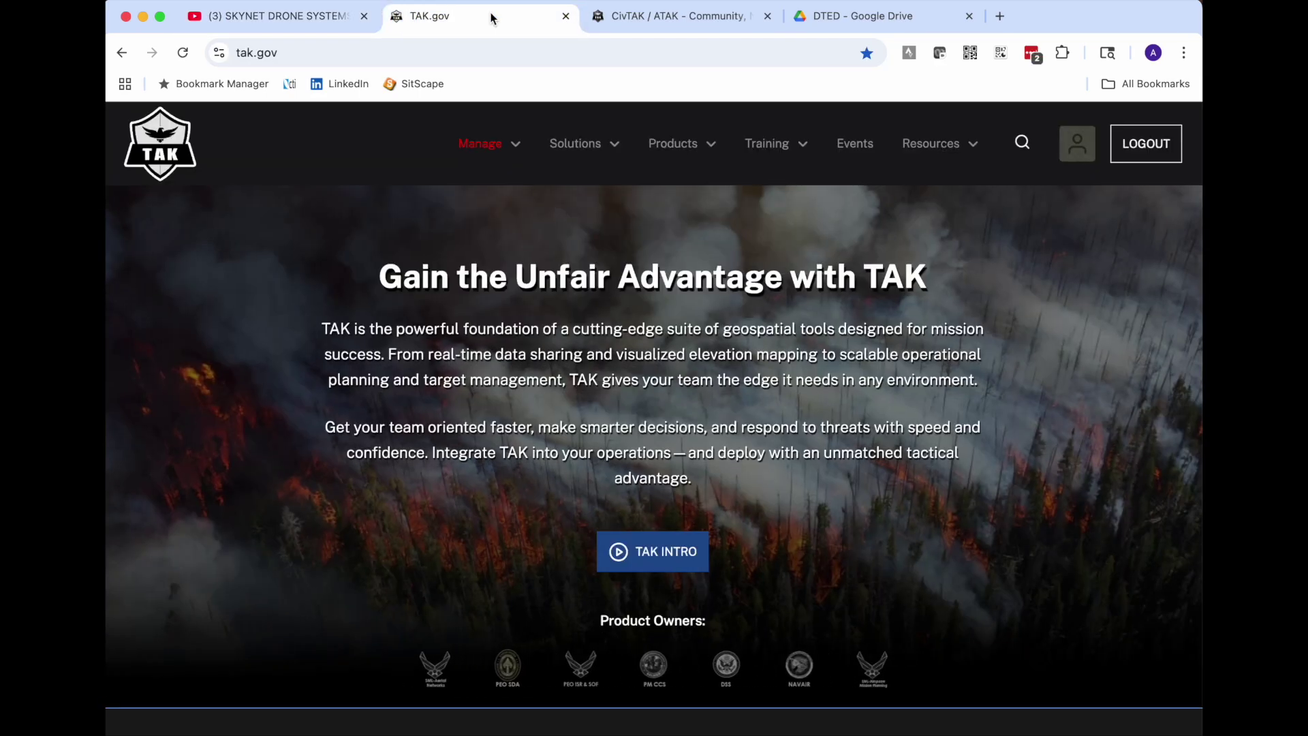
pyautogui.moveTo(692, 159)
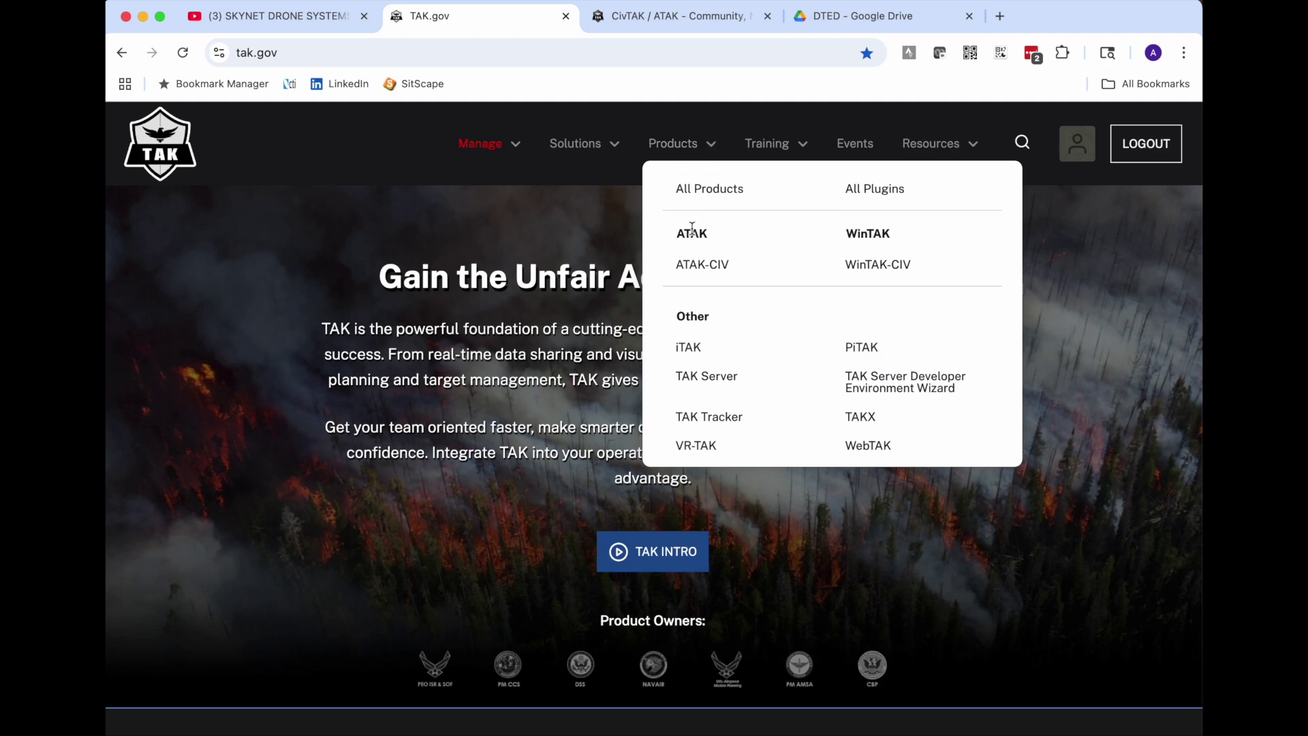
pyautogui.click(714, 198)
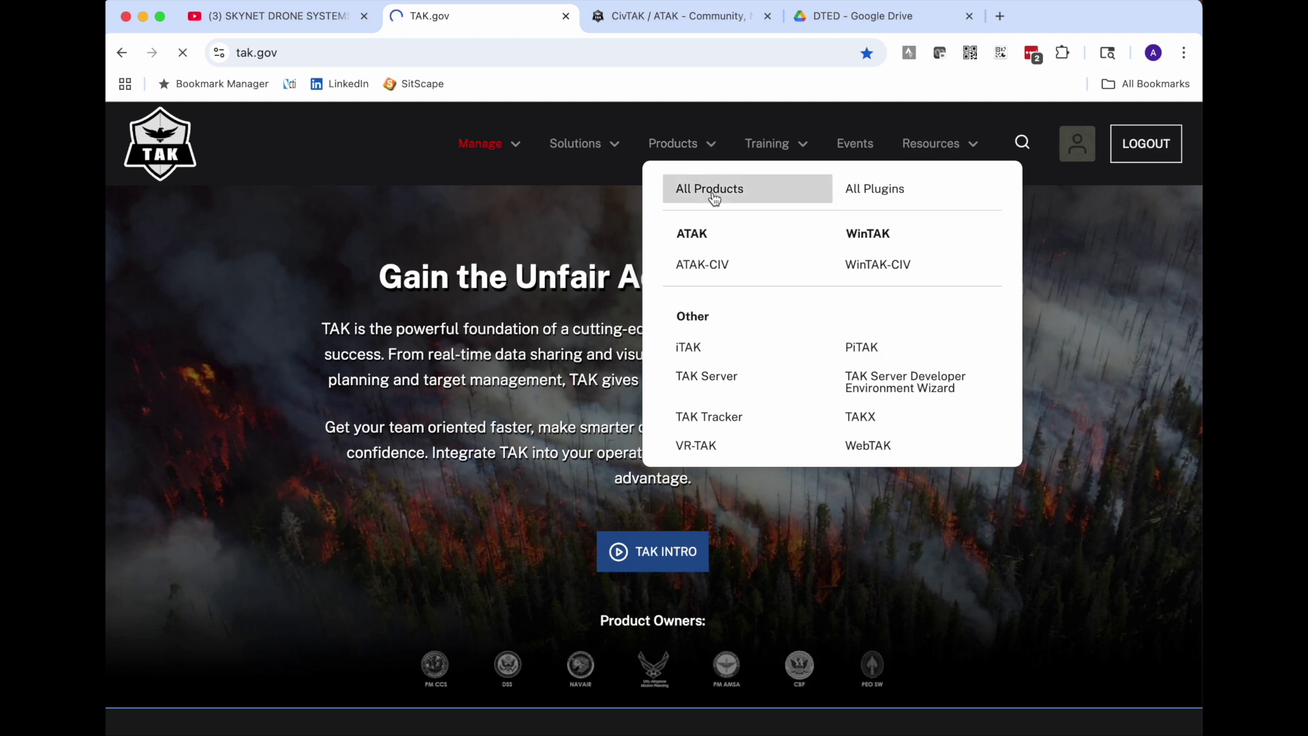
pyautogui.scroll(-2, 567, 325)
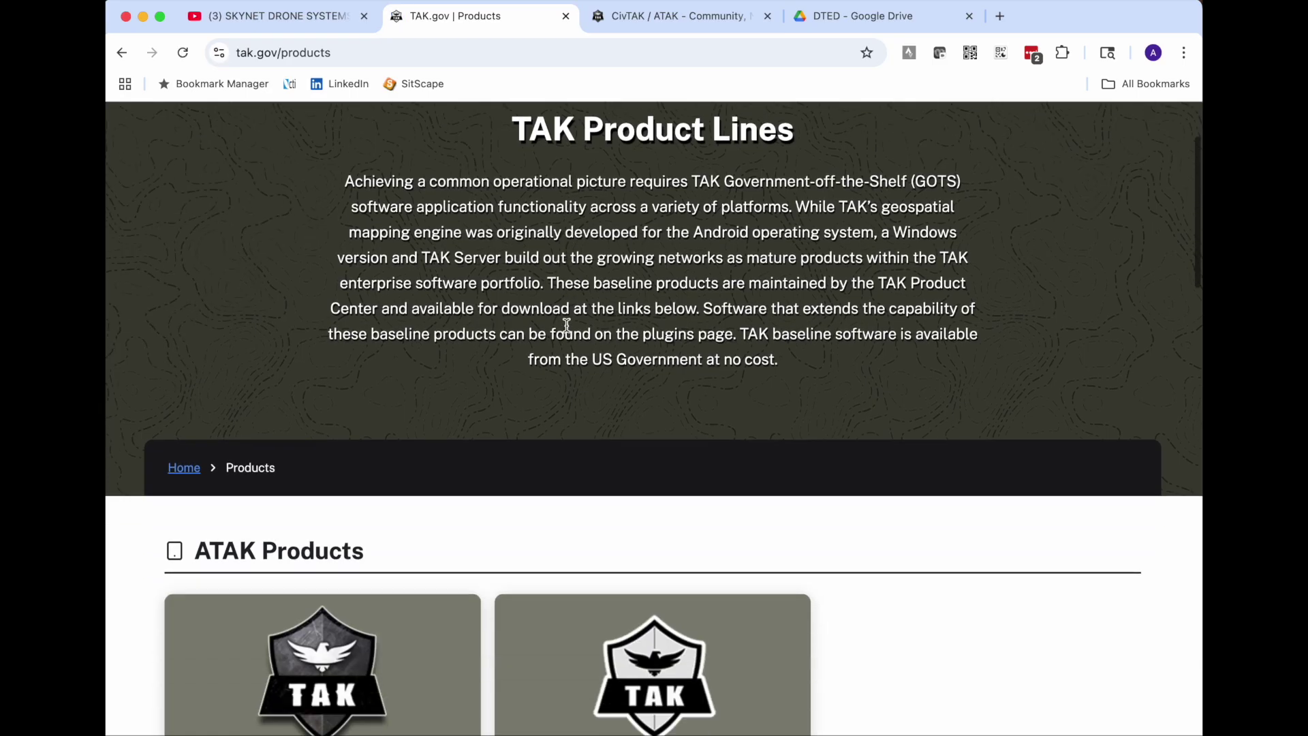
pyautogui.scroll(-5, 566, 325)
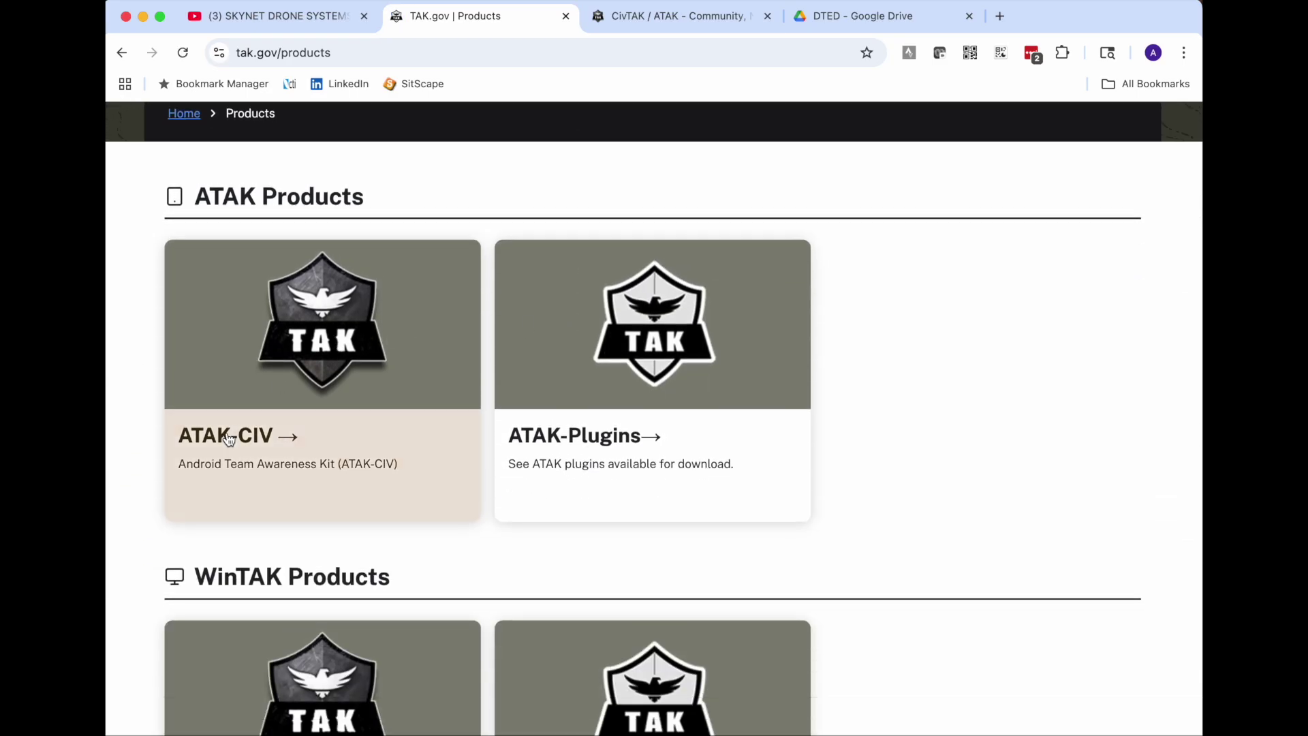
# Open the ATAK-CIV product page and keep version 5.4.0 with its APK downloads
pyautogui.click(229, 440)
pyautogui.scroll(-2, 229, 439)
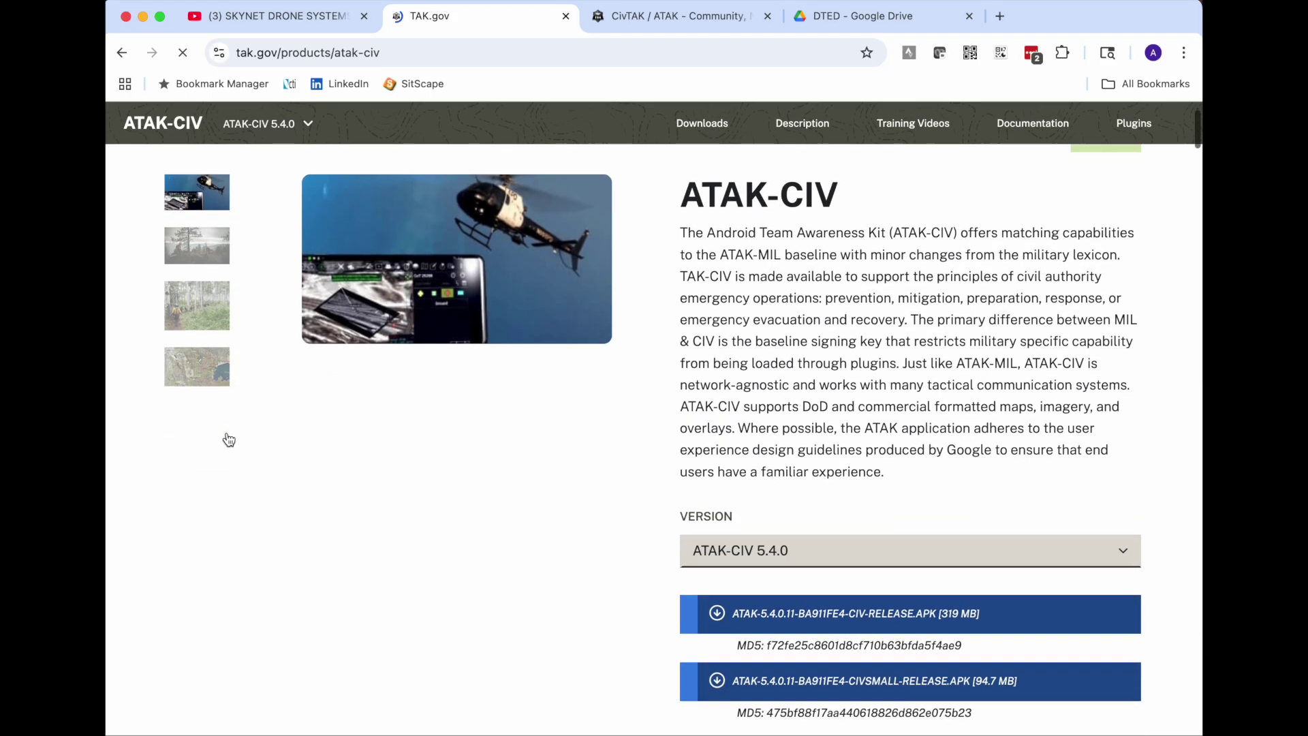
pyautogui.scroll(-3, 229, 439)
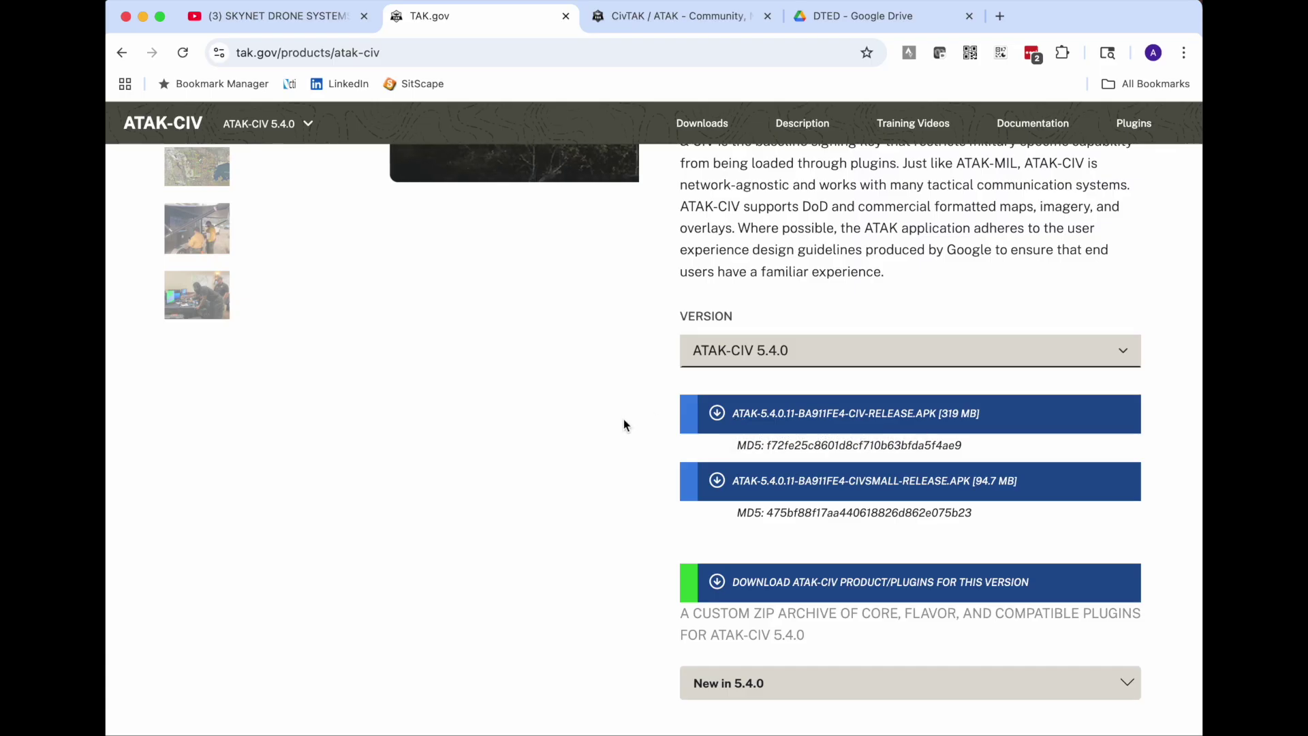
pyautogui.scroll(1, 623, 423)
pyautogui.click(838, 361)
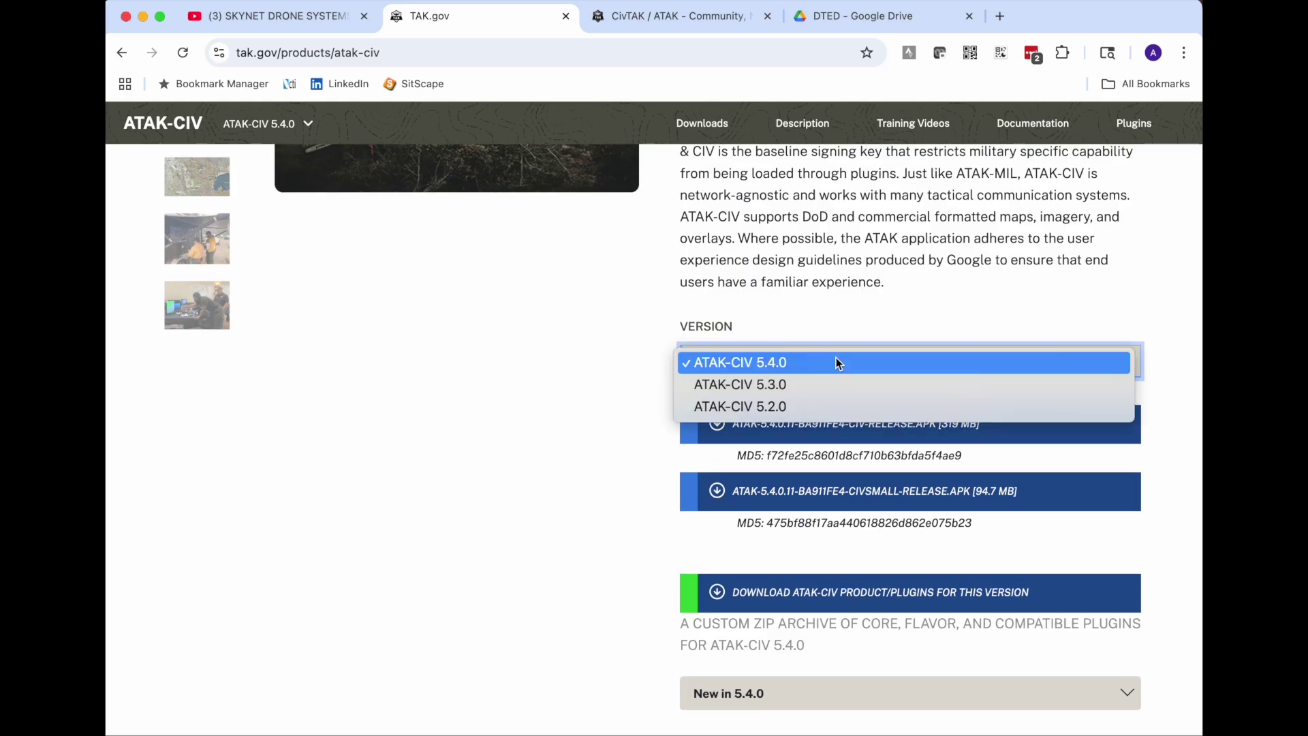
pyautogui.click(835, 362)
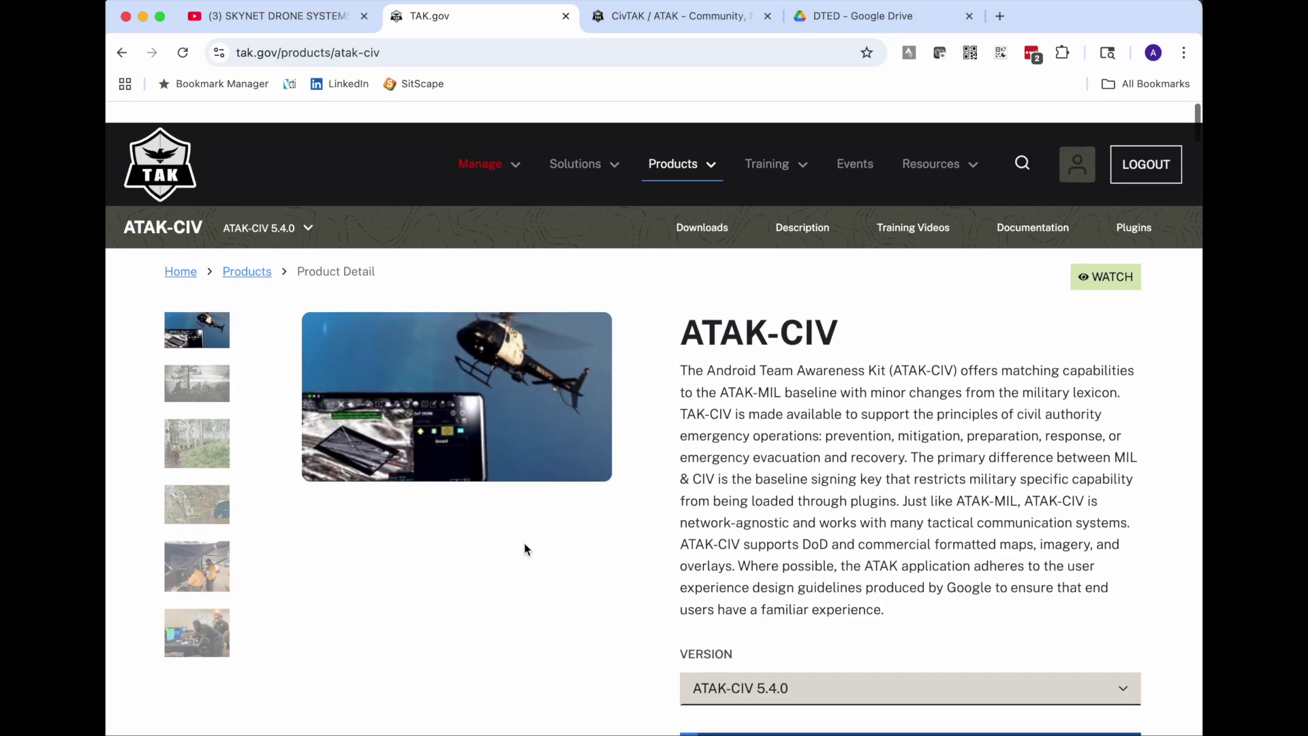
# Search the All Plugins catalogue for 'uas'
pyautogui.moveTo(685, 183)
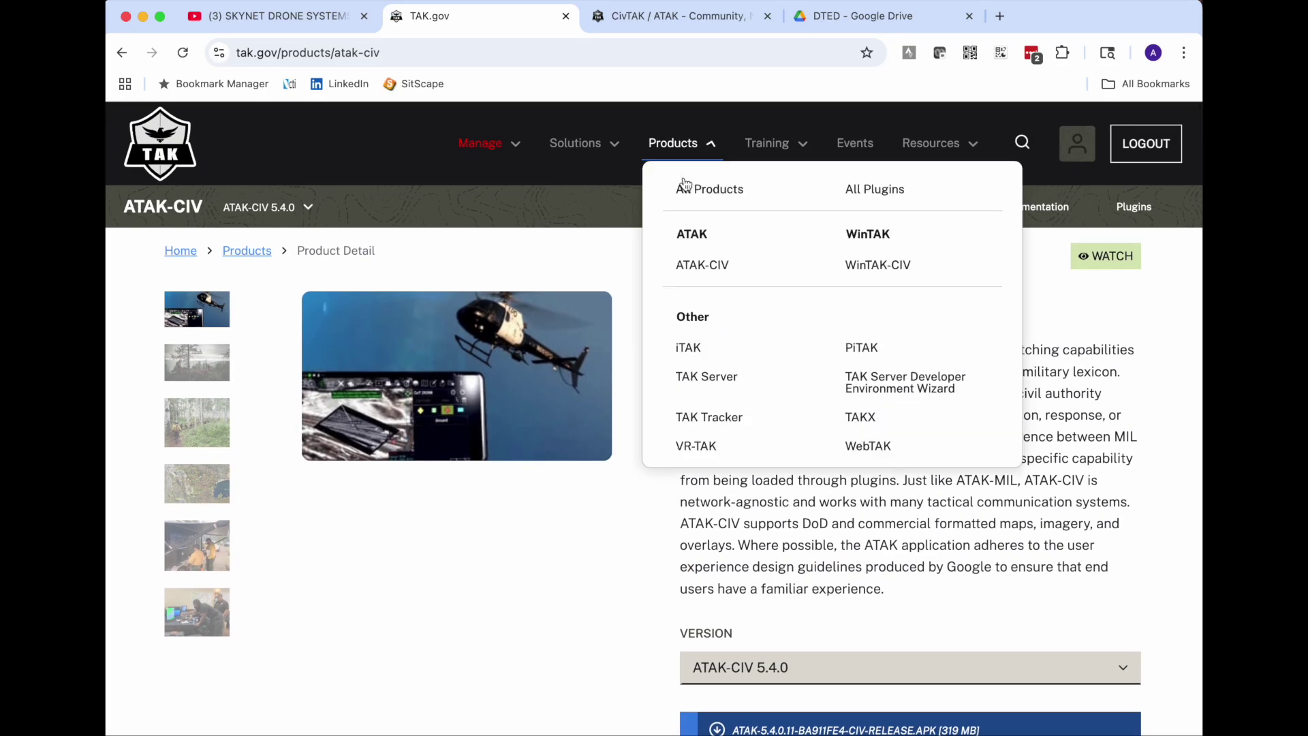
pyautogui.click(889, 199)
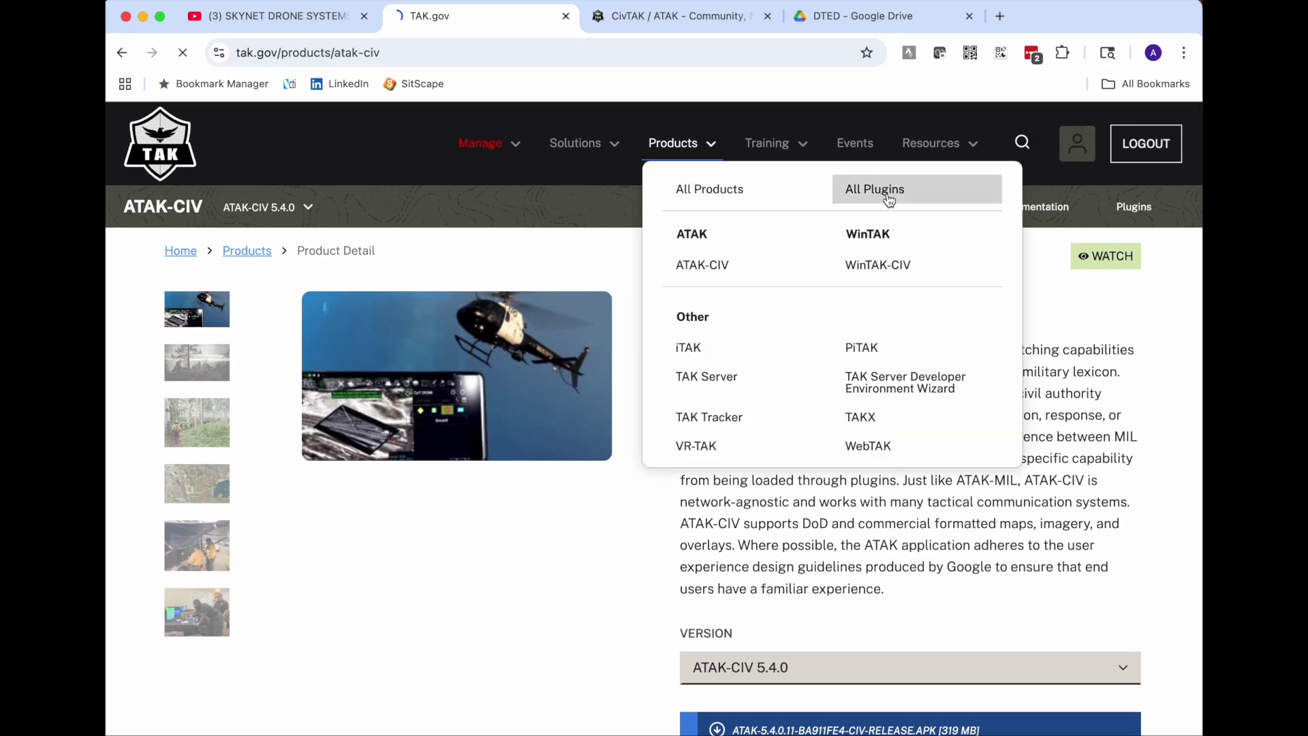
pyautogui.scroll(-4, 486, 423)
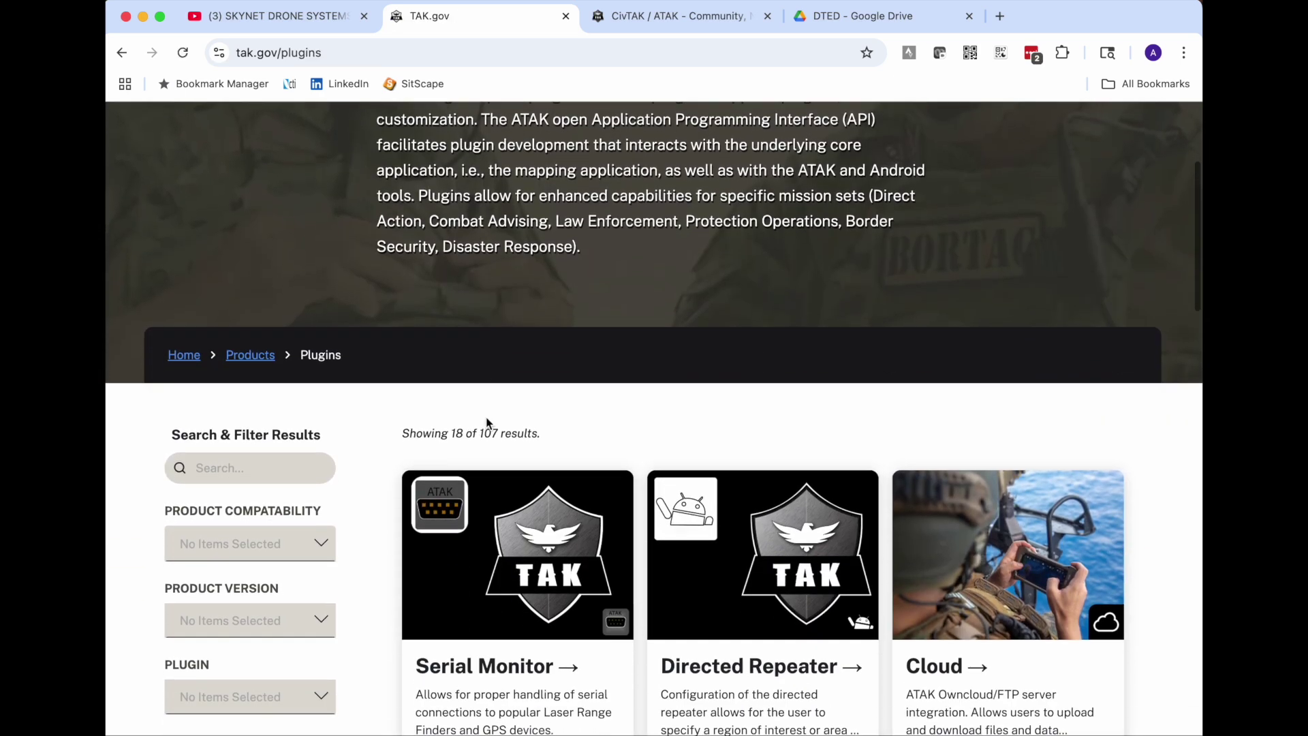
pyautogui.scroll(-3, 487, 422)
pyautogui.click(218, 310)
pyautogui.write('u')
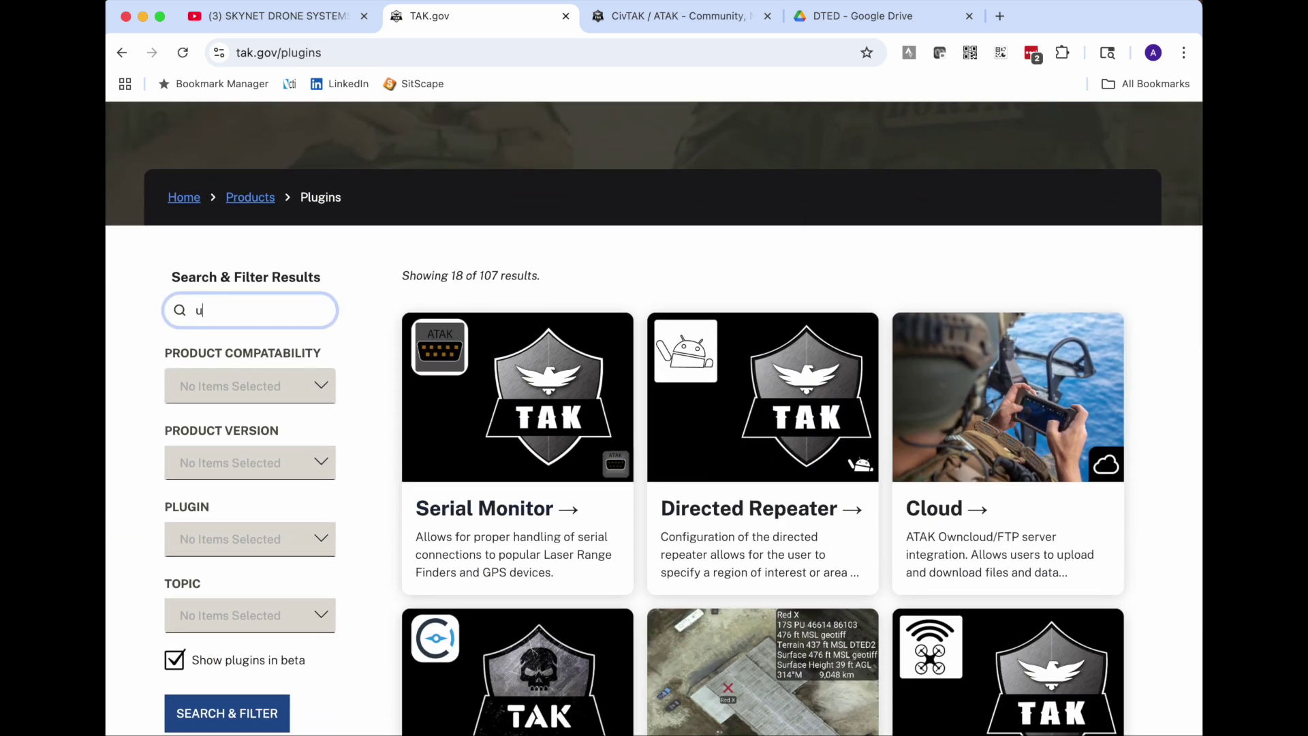
pyautogui.write('as')
pyautogui.press('Return')
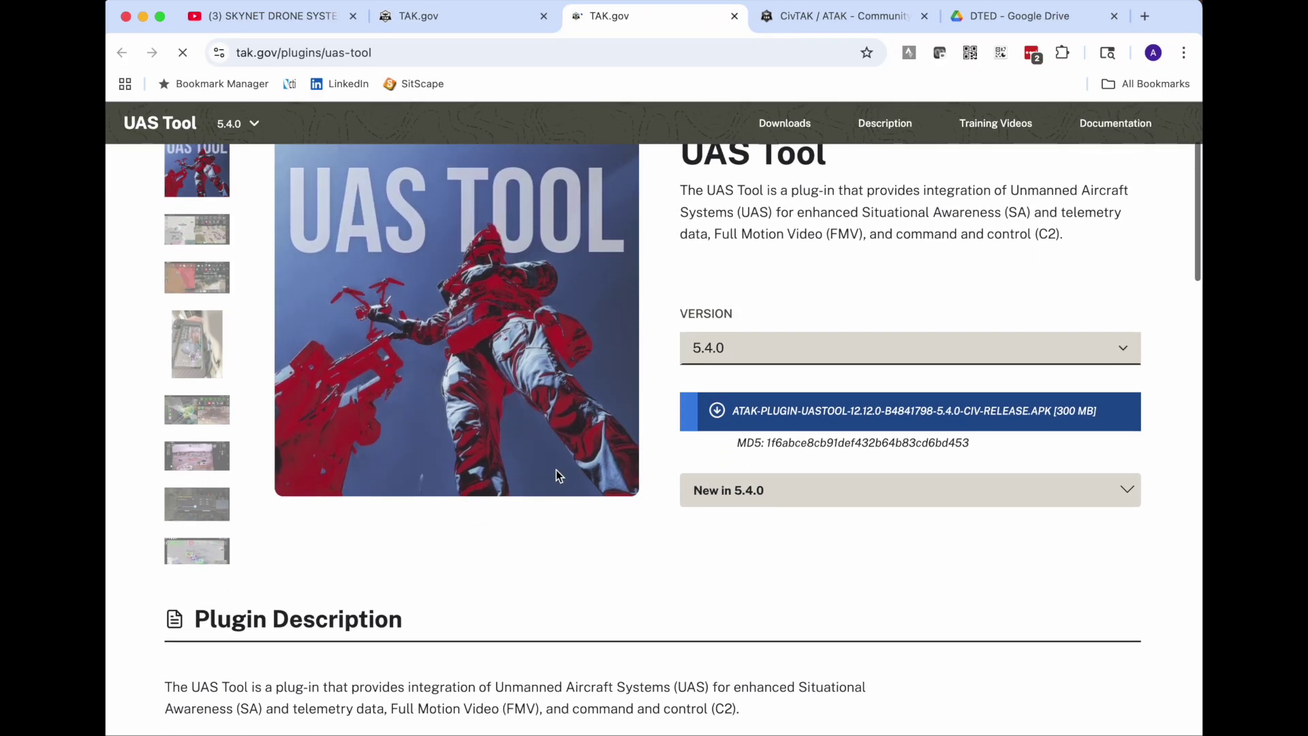
# Keep UAS Tool version 5.4.0 and scroll through its description, videos and resources
pyautogui.click(742, 349)
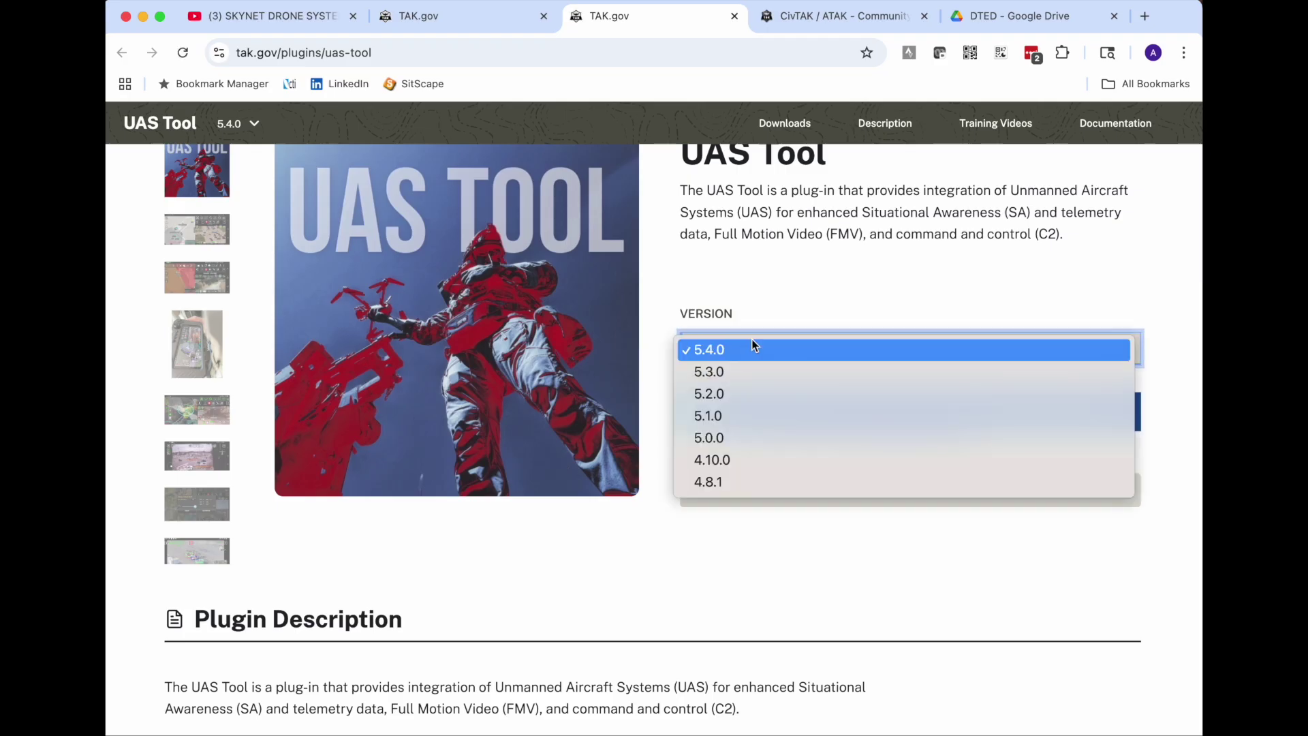
pyautogui.click(749, 346)
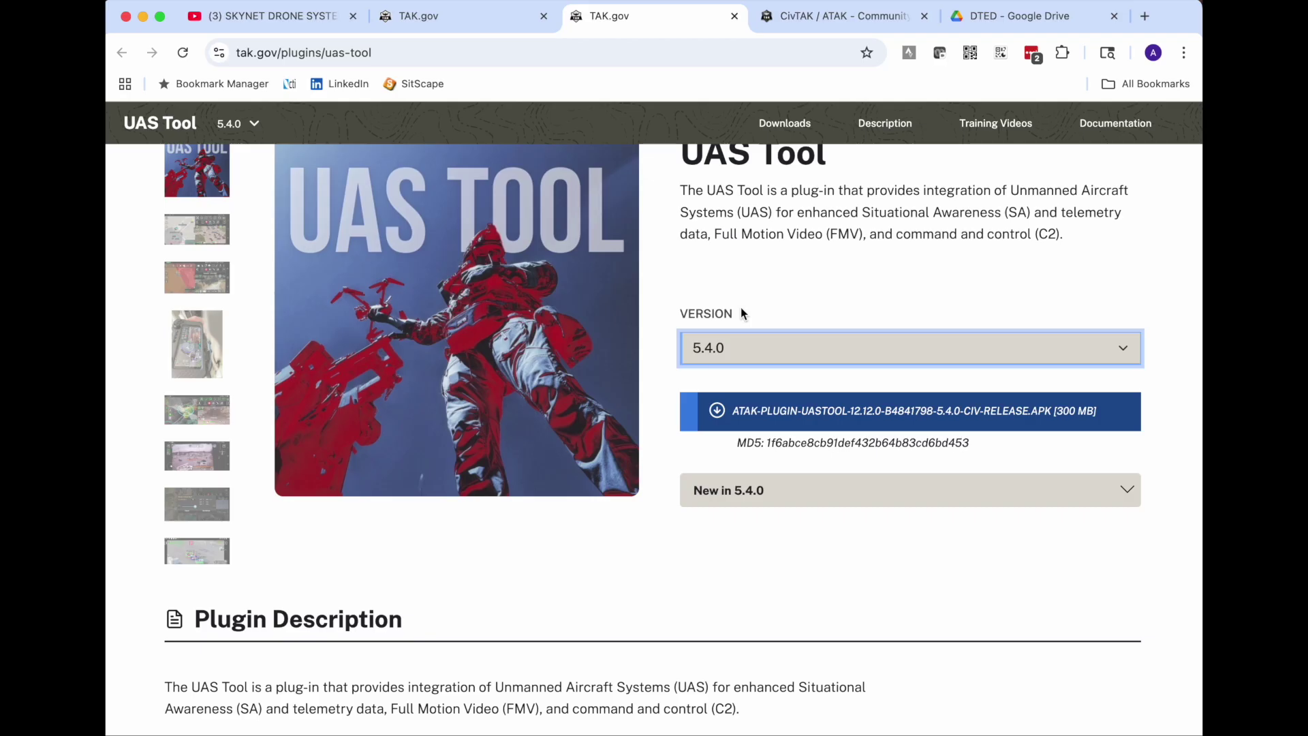
pyautogui.scroll(-8, 742, 312)
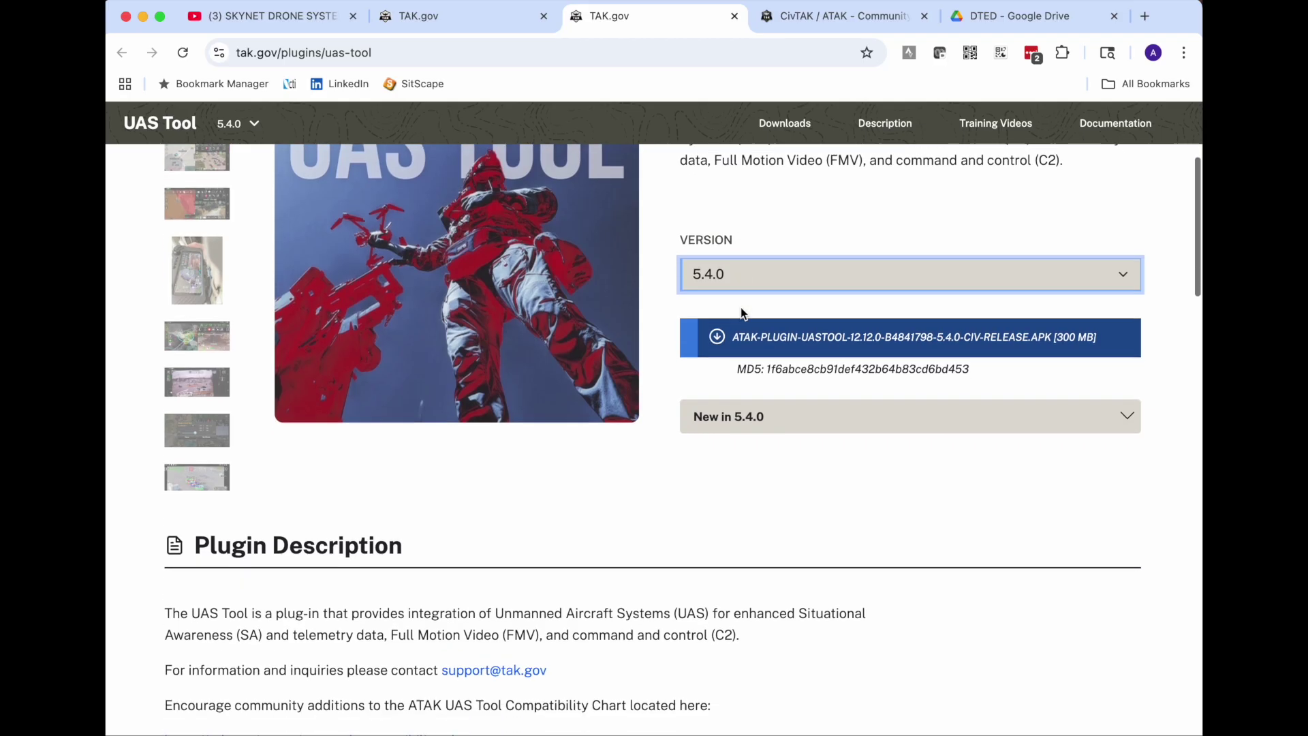
pyautogui.scroll(-3, 741, 312)
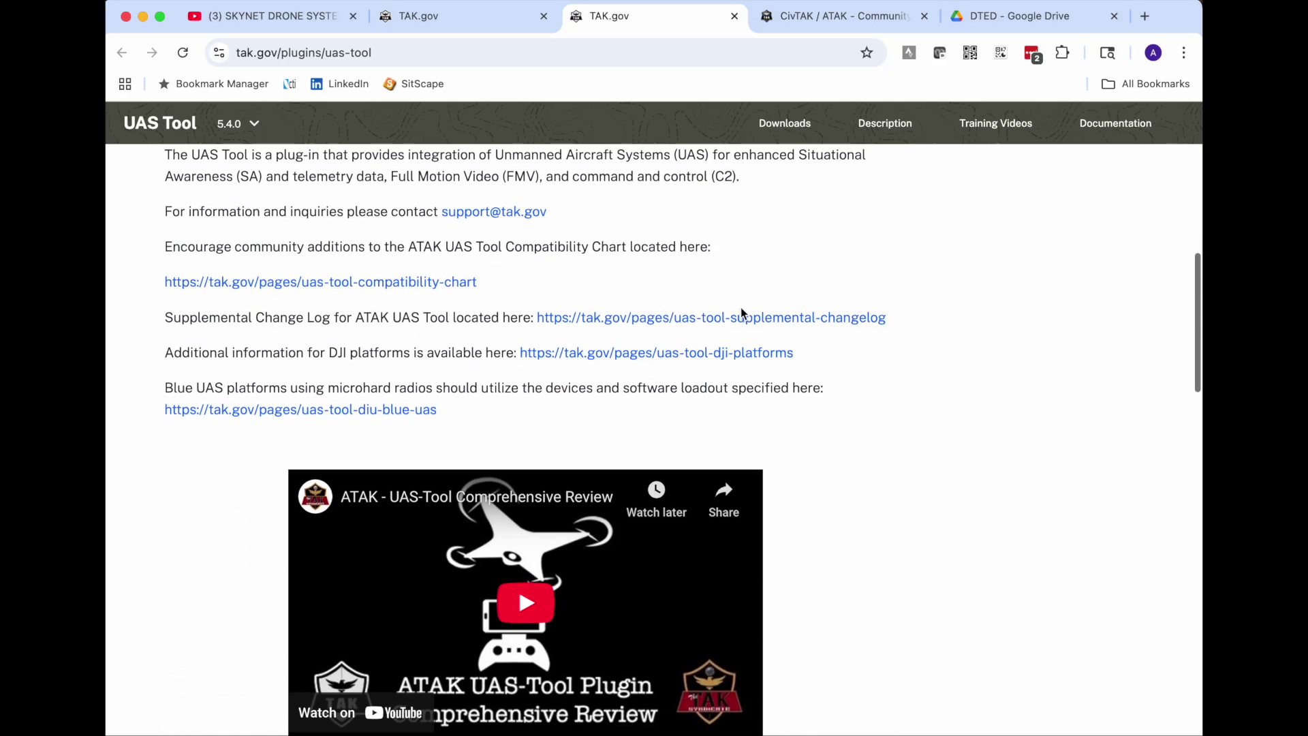
pyautogui.scroll(-2, 741, 312)
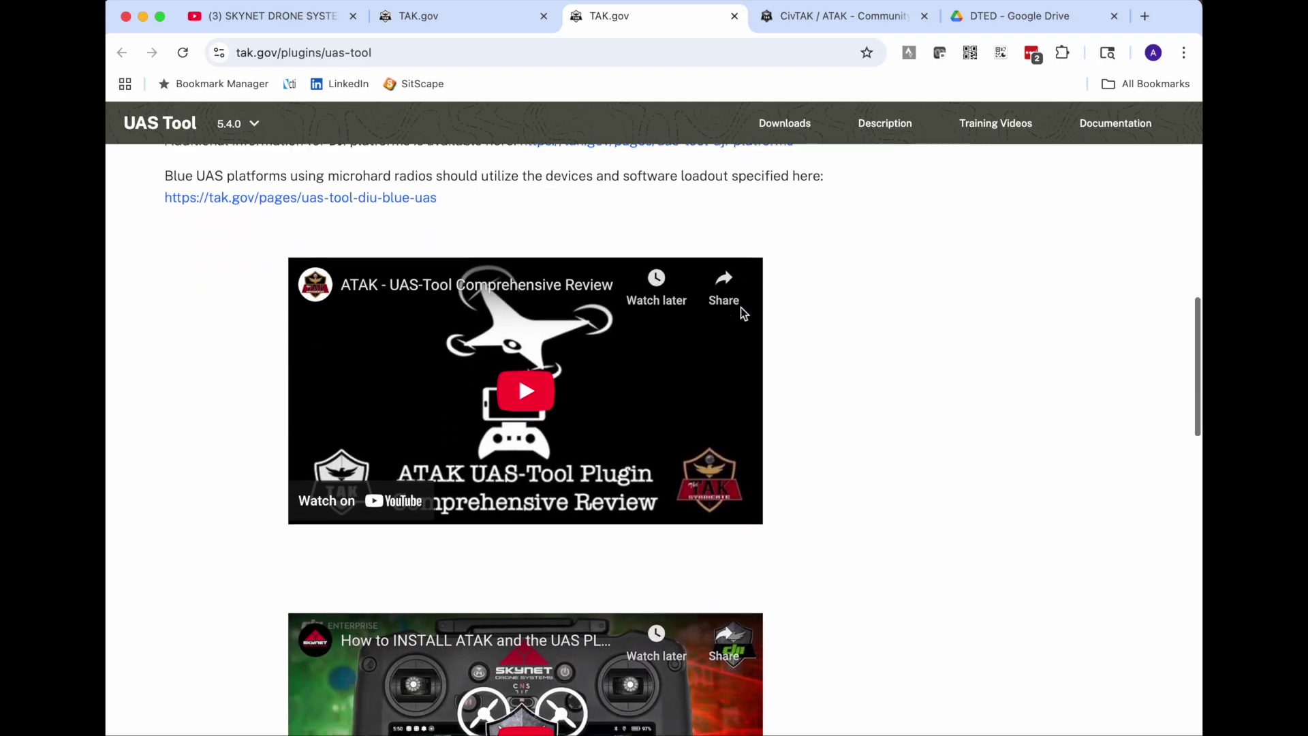
pyautogui.scroll(-1, 741, 312)
pyautogui.scroll(-5, 743, 313)
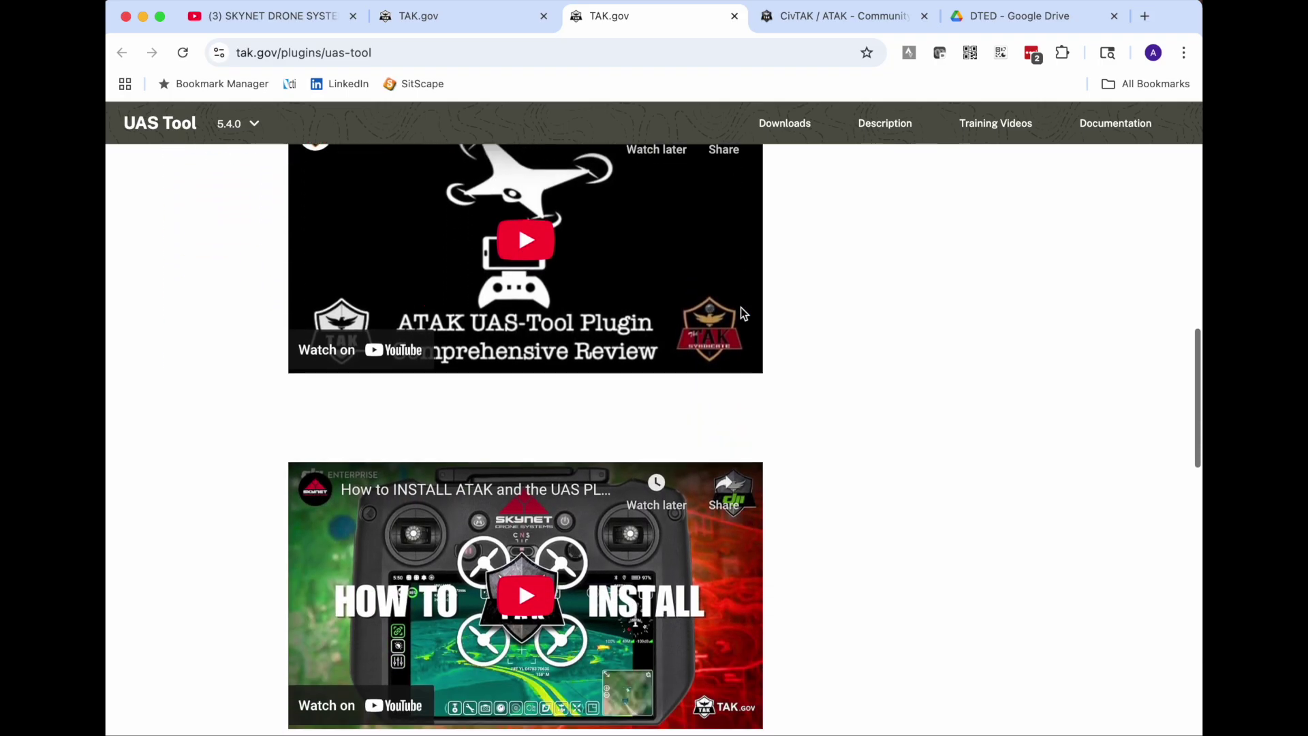
pyautogui.scroll(-1, 742, 312)
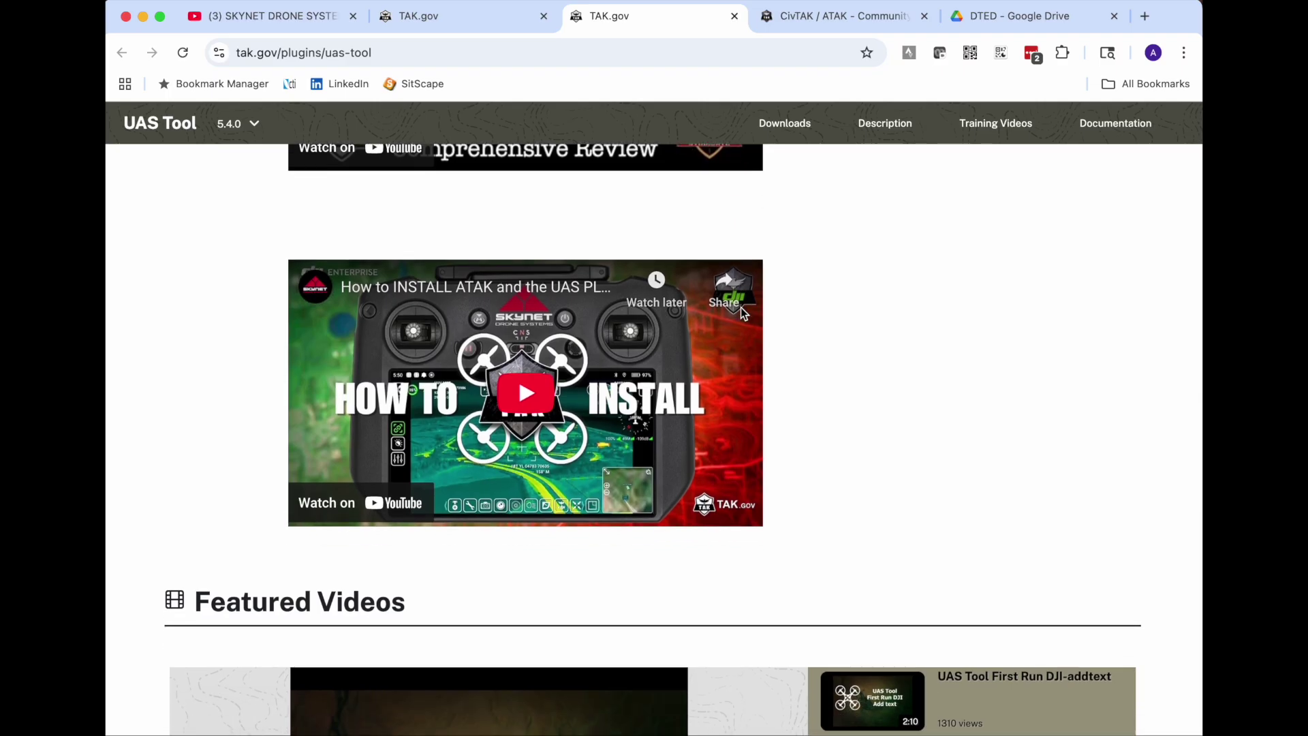
pyautogui.scroll(-10, 741, 314)
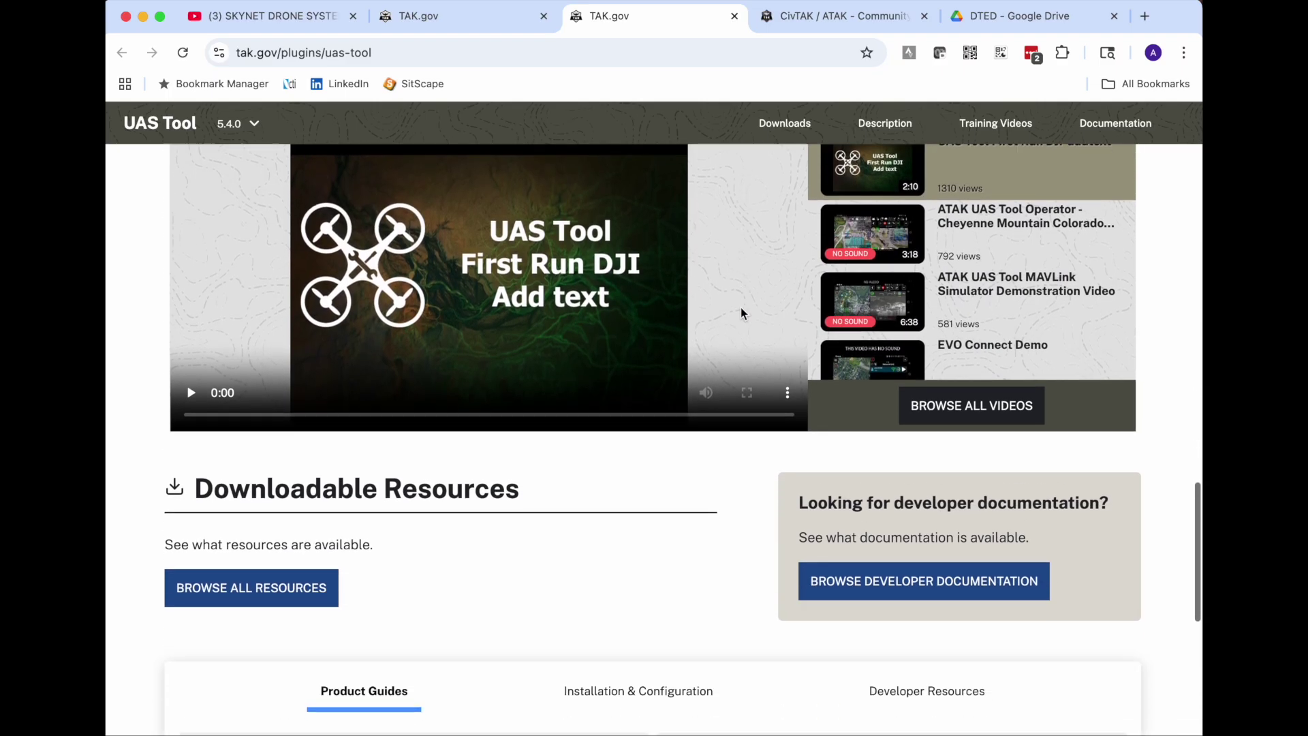
pyautogui.scroll(-8, 741, 308)
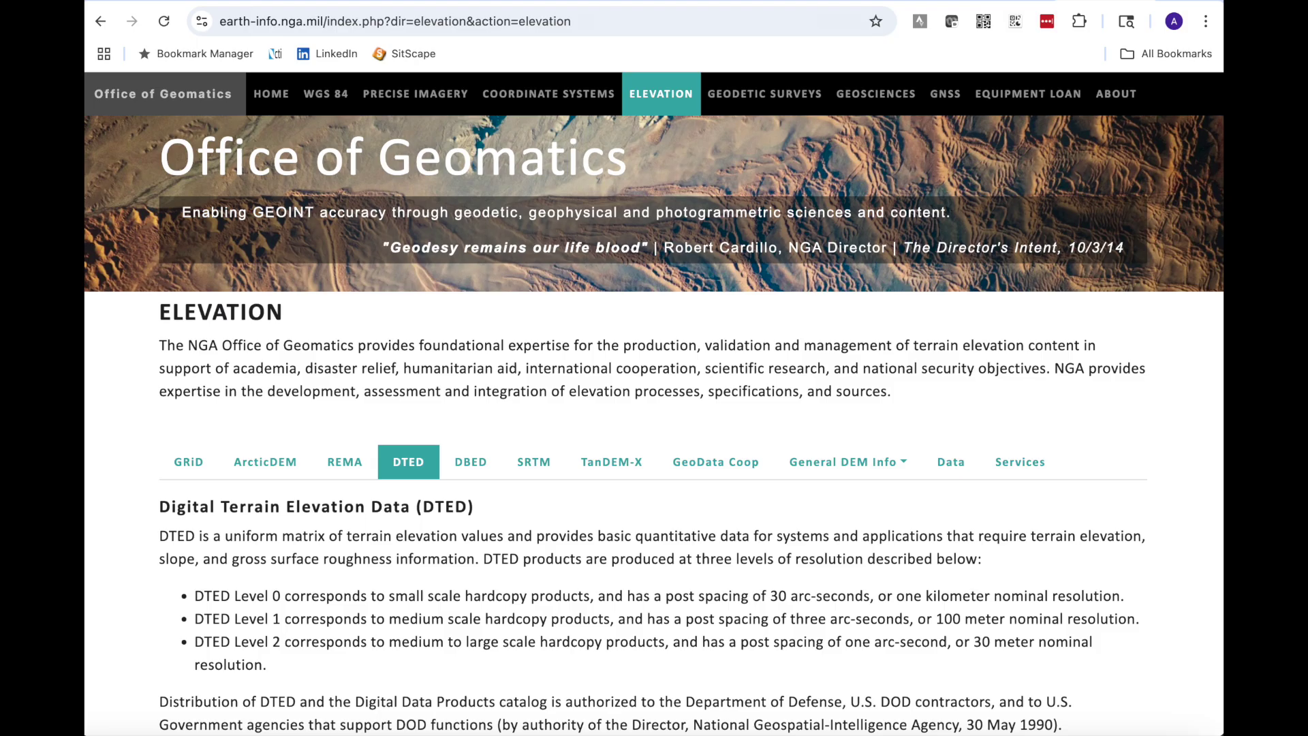
# Look at the USGS EarthExplorer page, then switch to the civtak.org site
pyautogui.hotkey('ctrl', 'Tab')
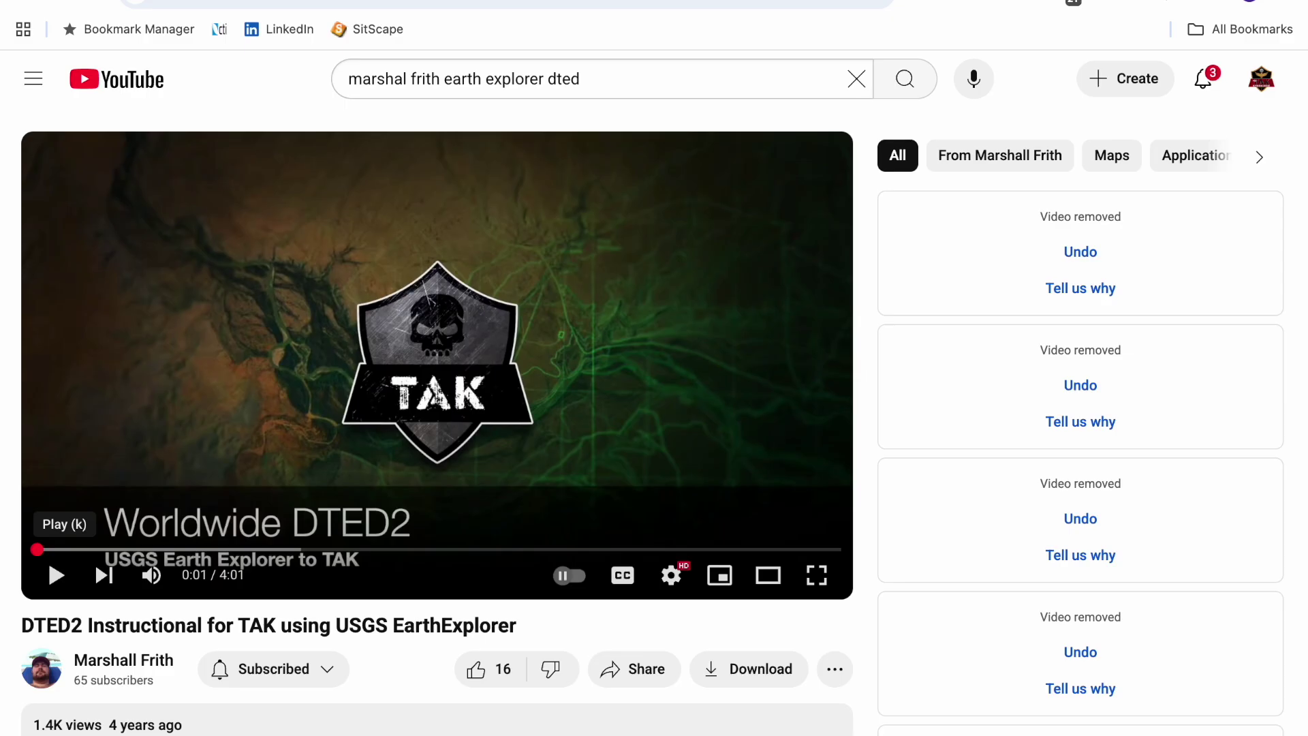
pyautogui.click(899, 2)
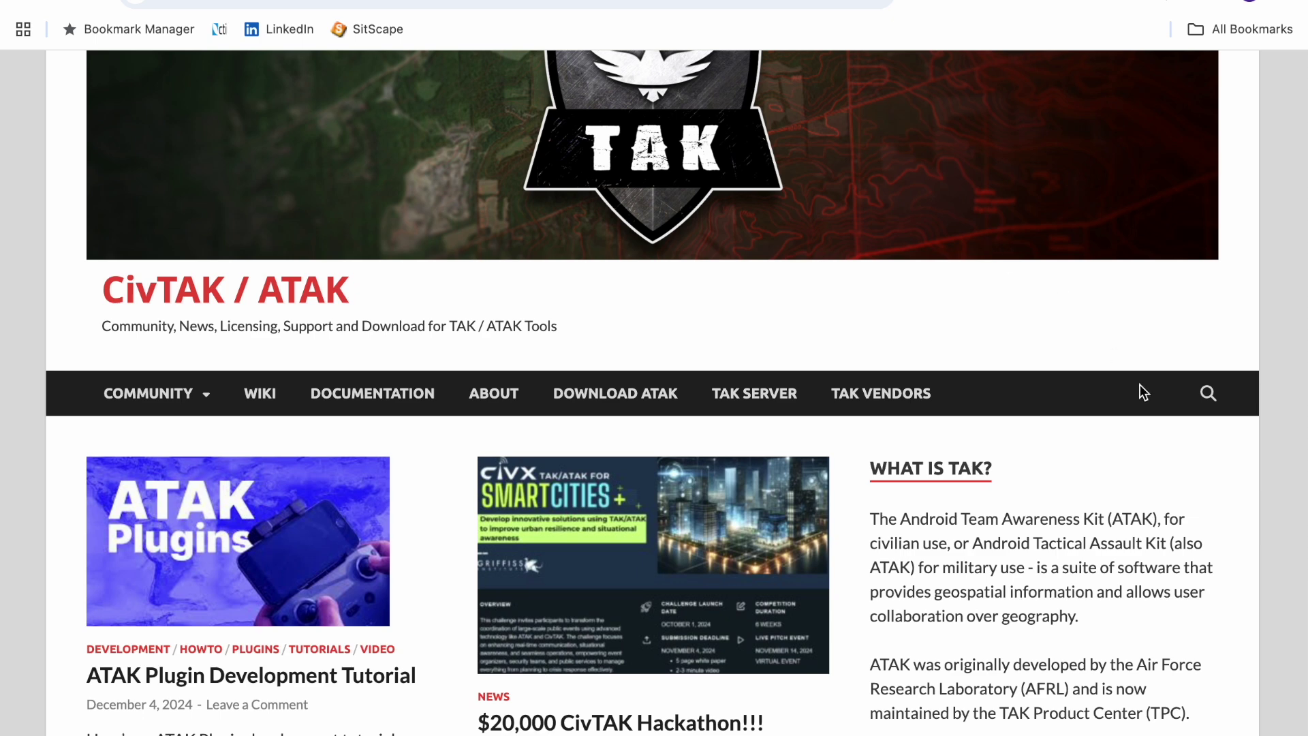
# Search the CivTAK site for 'files'
pyautogui.click(1207, 395)
pyautogui.write('files')
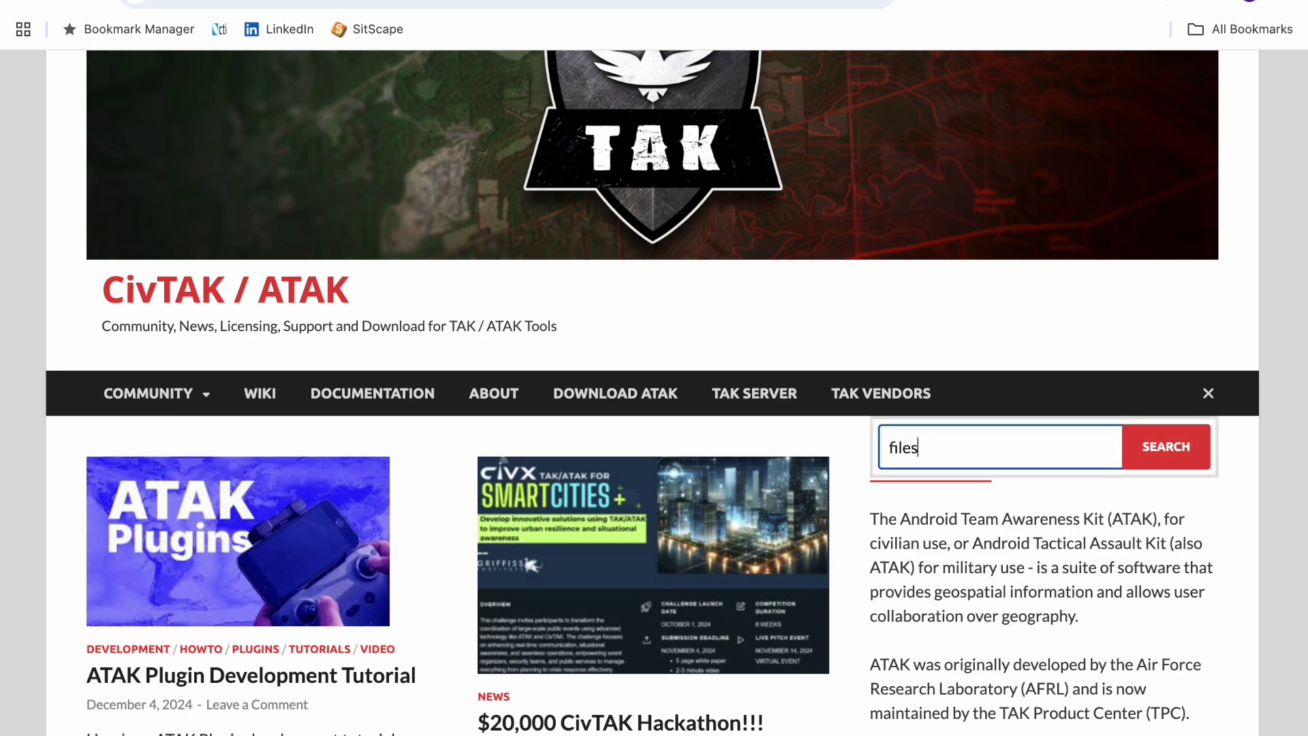
pyautogui.press('Return')
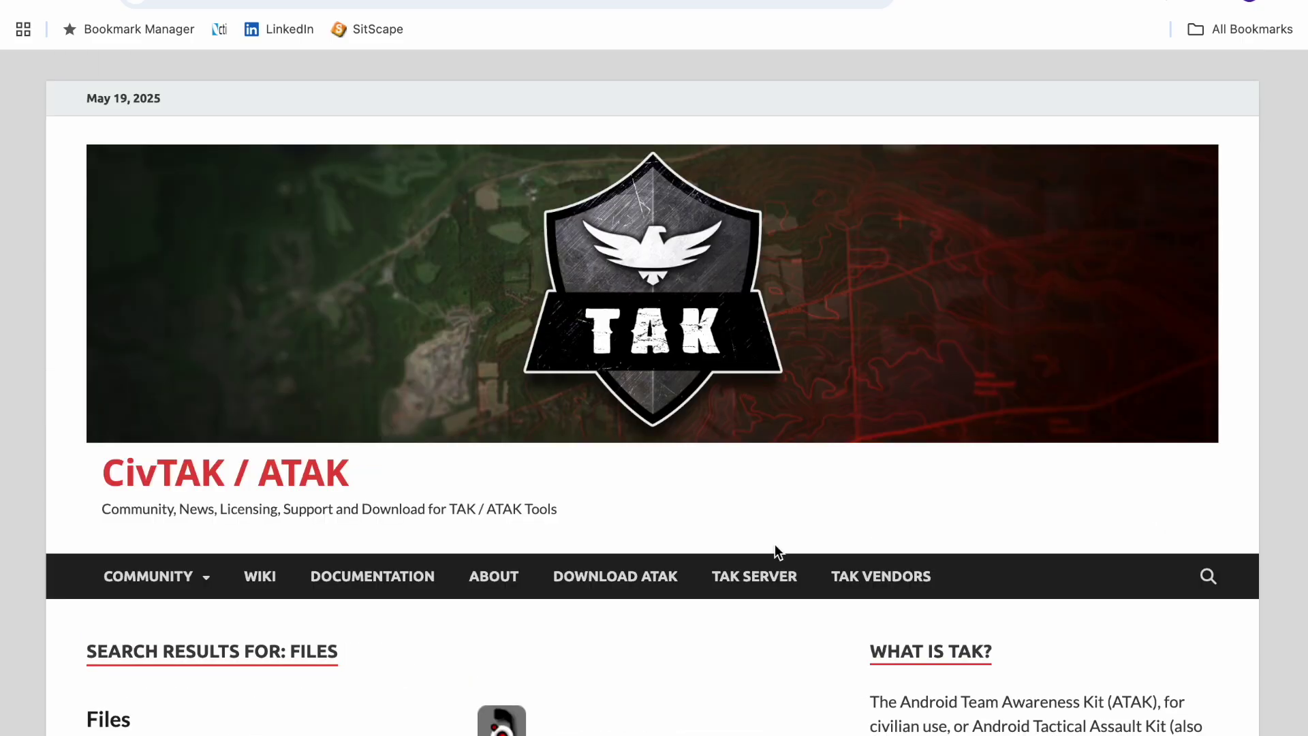
# Open the Files page and follow the United States SRTM (Civilian DTED) link
pyautogui.scroll(-8, 774, 549)
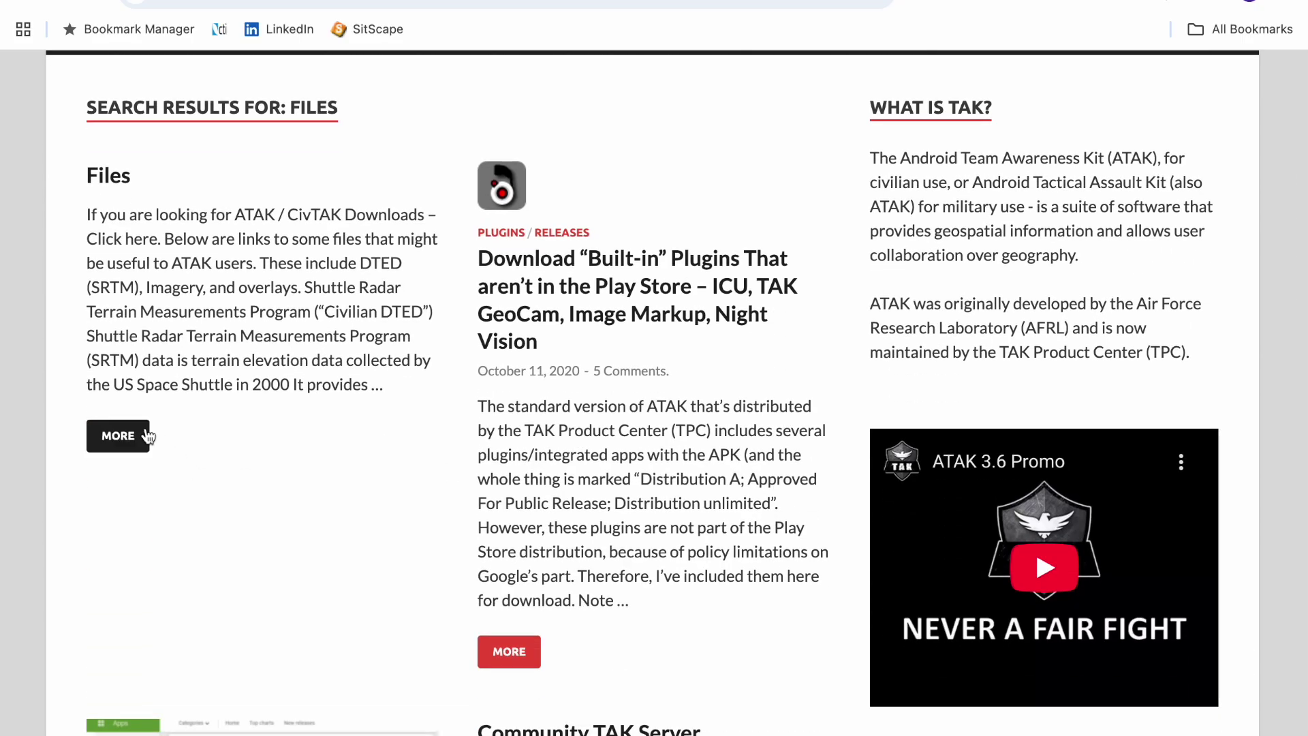
pyautogui.click(118, 436)
pyautogui.scroll(-8, 304, 502)
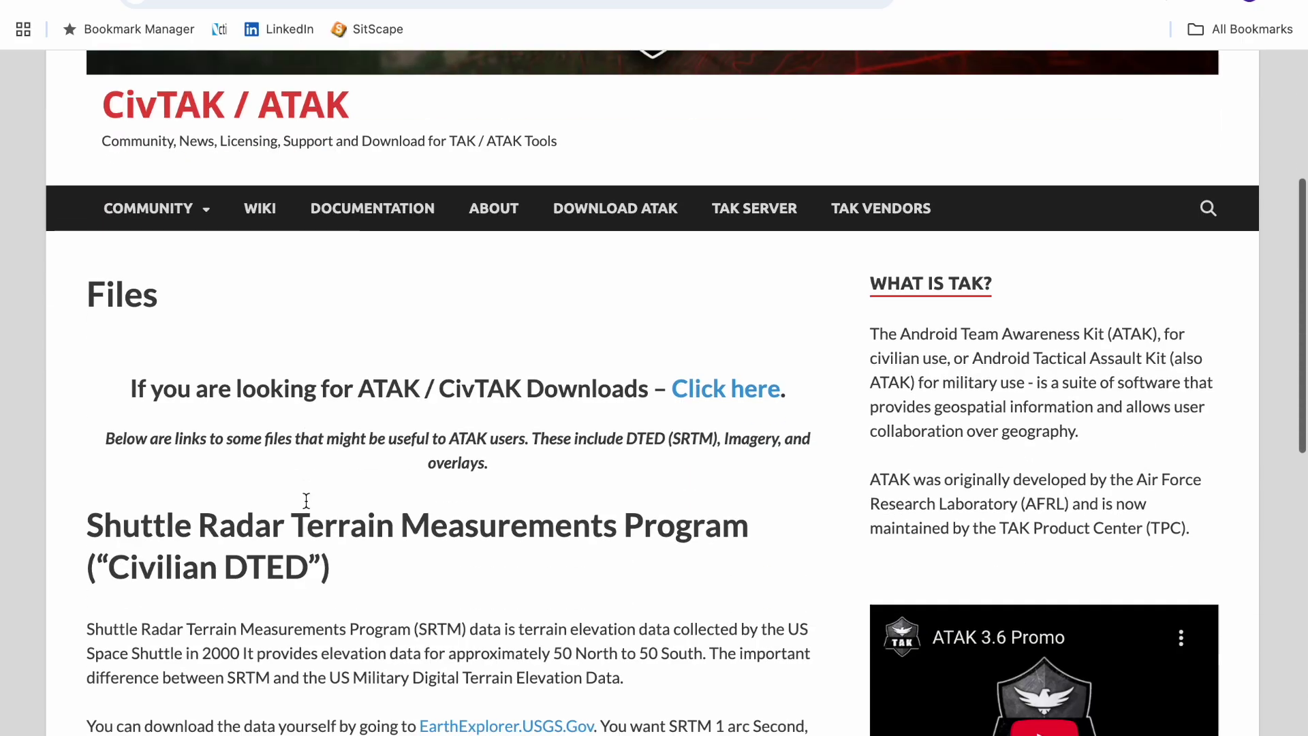
pyautogui.scroll(-4, 307, 501)
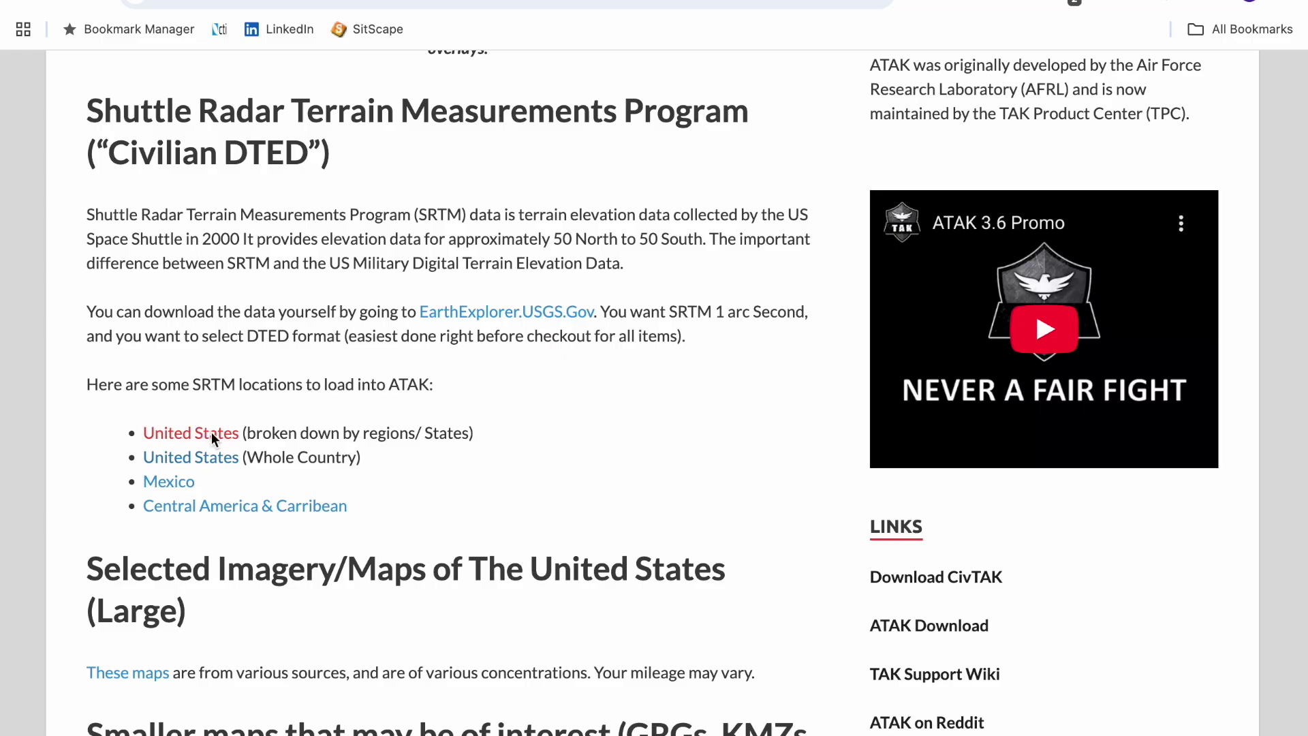
pyautogui.click(212, 434)
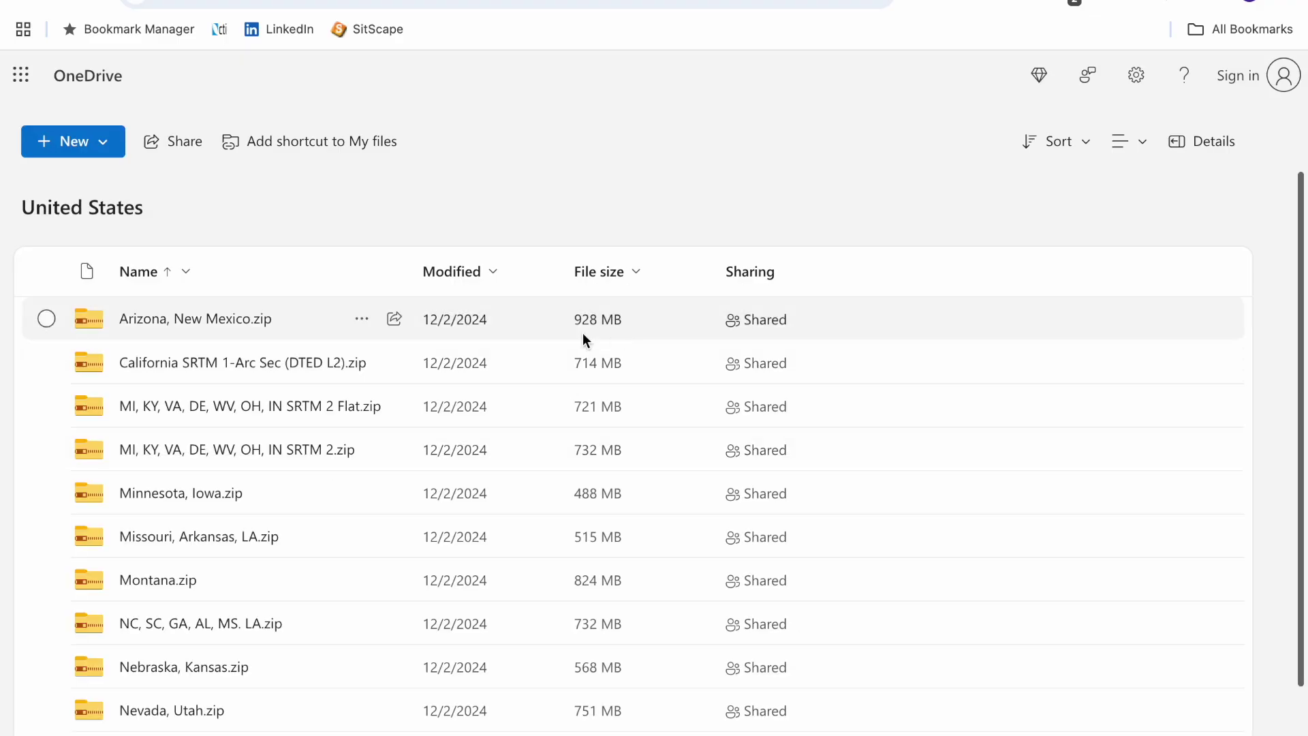
# Scroll through the OneDrive United States SRTM zips, then return to the Google Drive tab
pyautogui.scroll(-3, 582, 332)
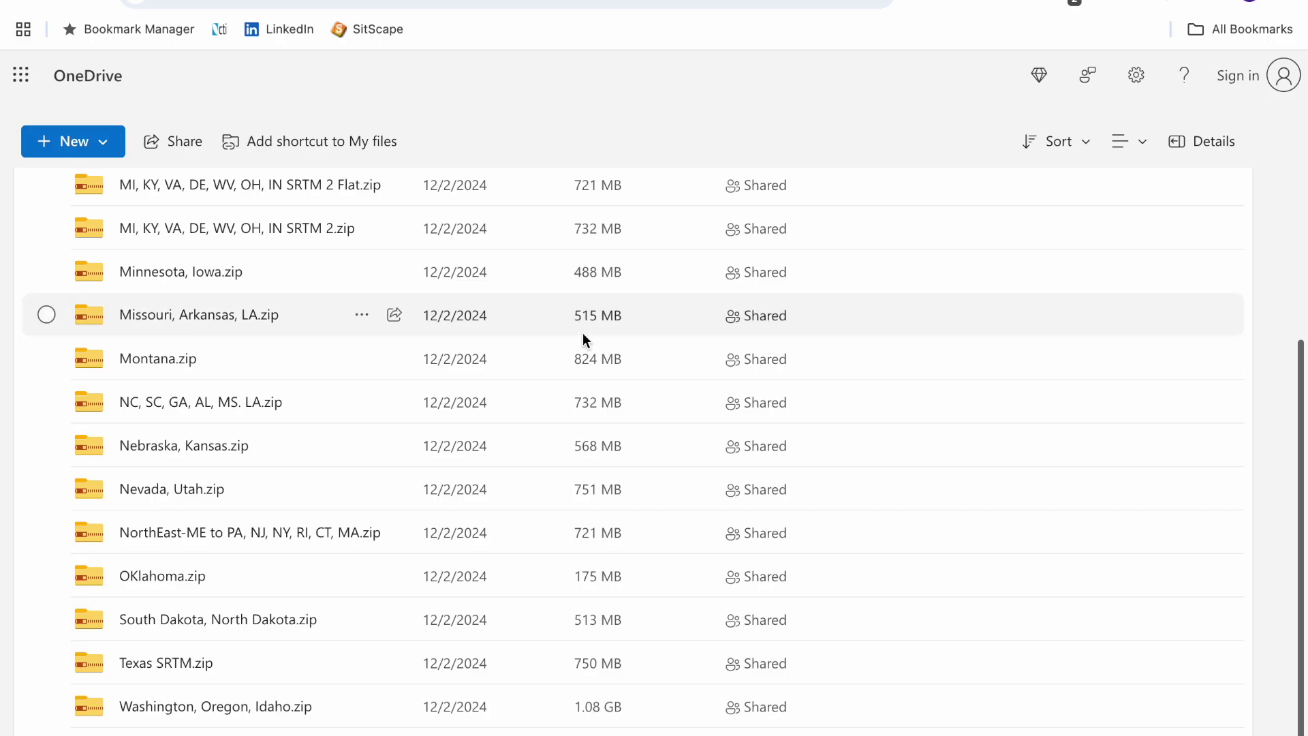
pyautogui.scroll(1, 583, 334)
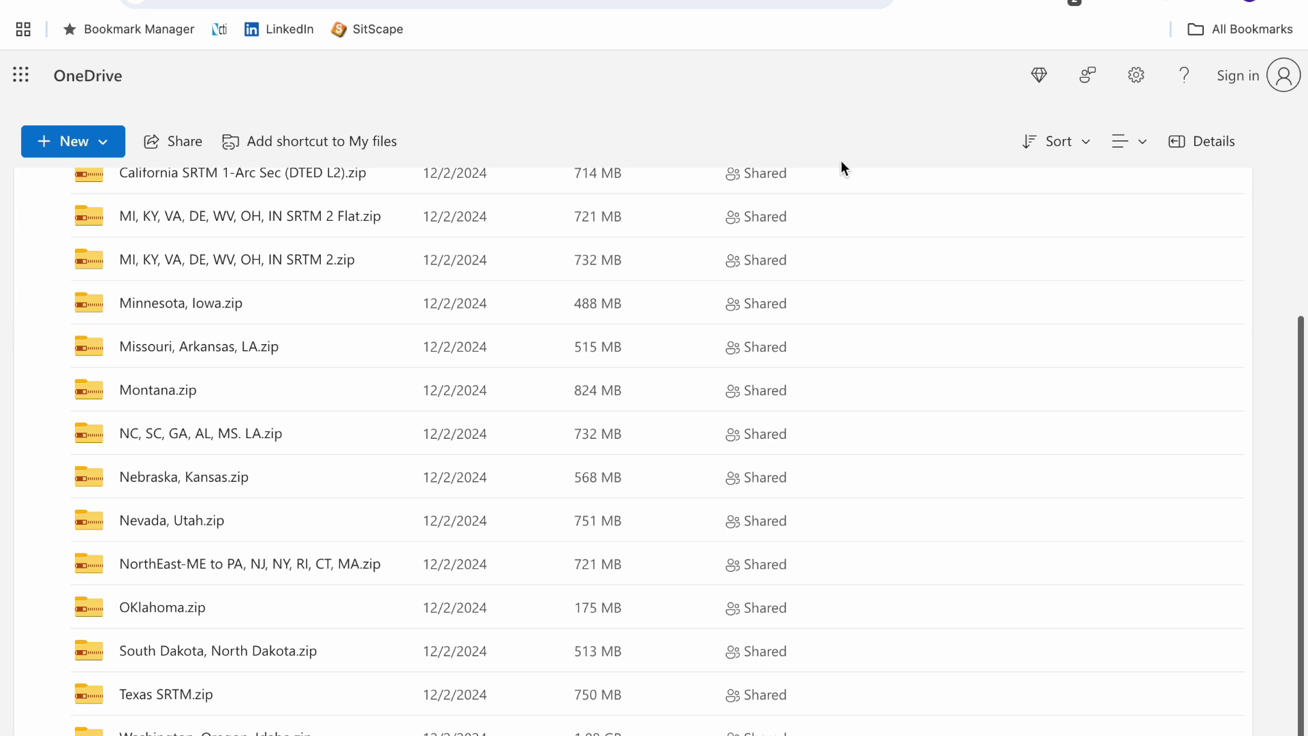
pyautogui.click(1104, 2)
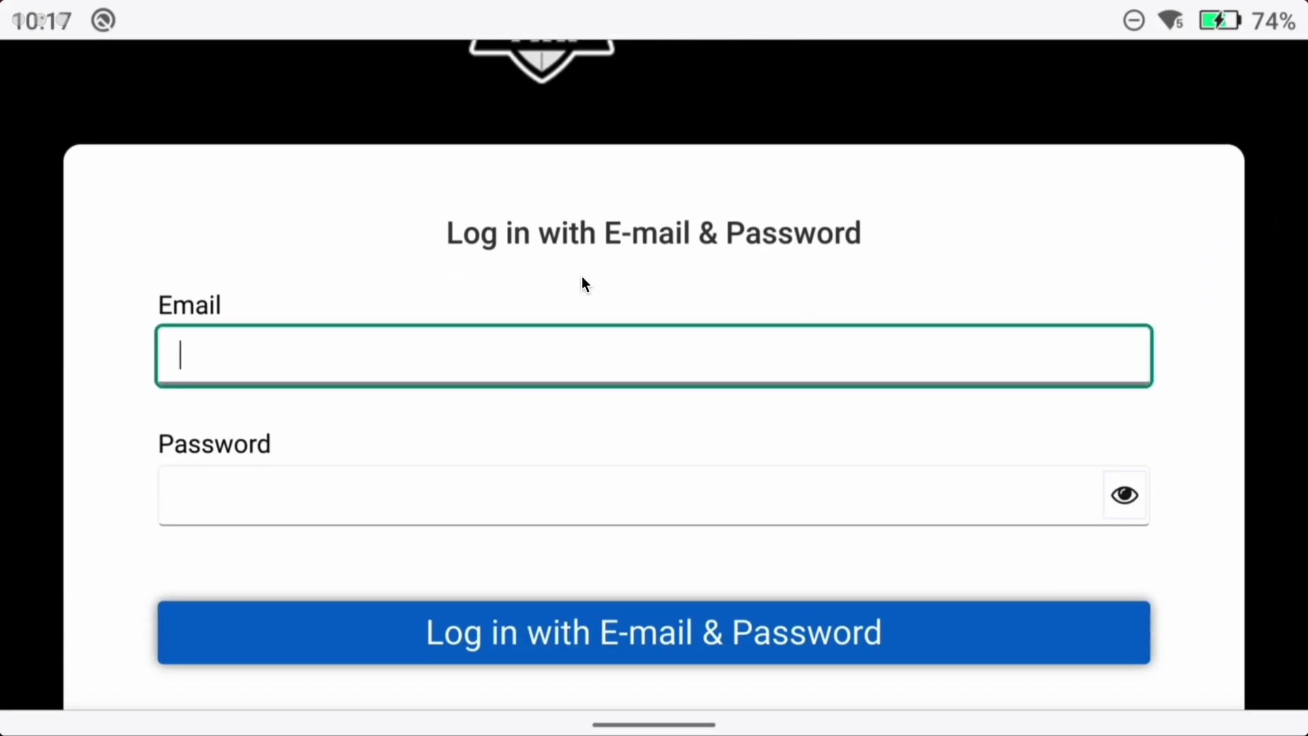
# View the civtak.org page in Firefox on the controller
pyautogui.scroll(2, 582, 276)
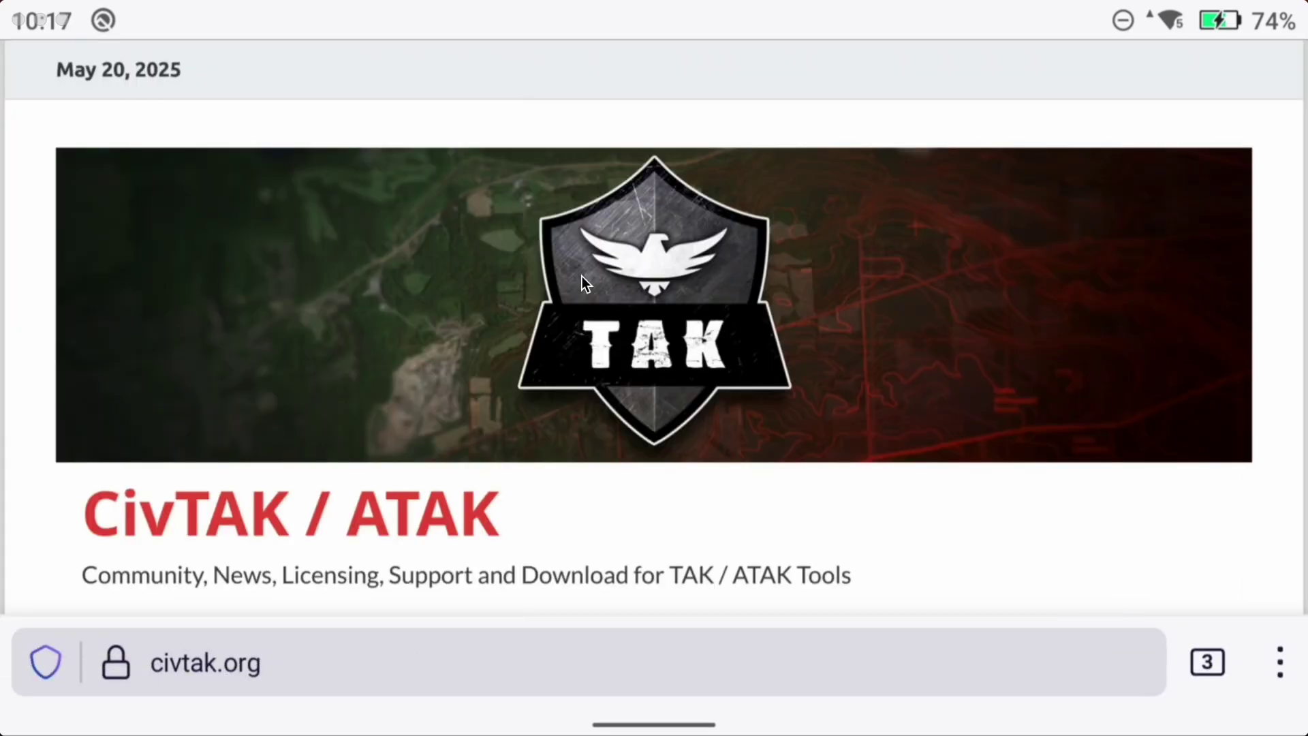
pyautogui.moveTo(1158, 461); pyautogui.dragTo(1221, 211)
# Switch to the Google tab from the three open tabs and select its URL bar
pyautogui.click(1203, 695)
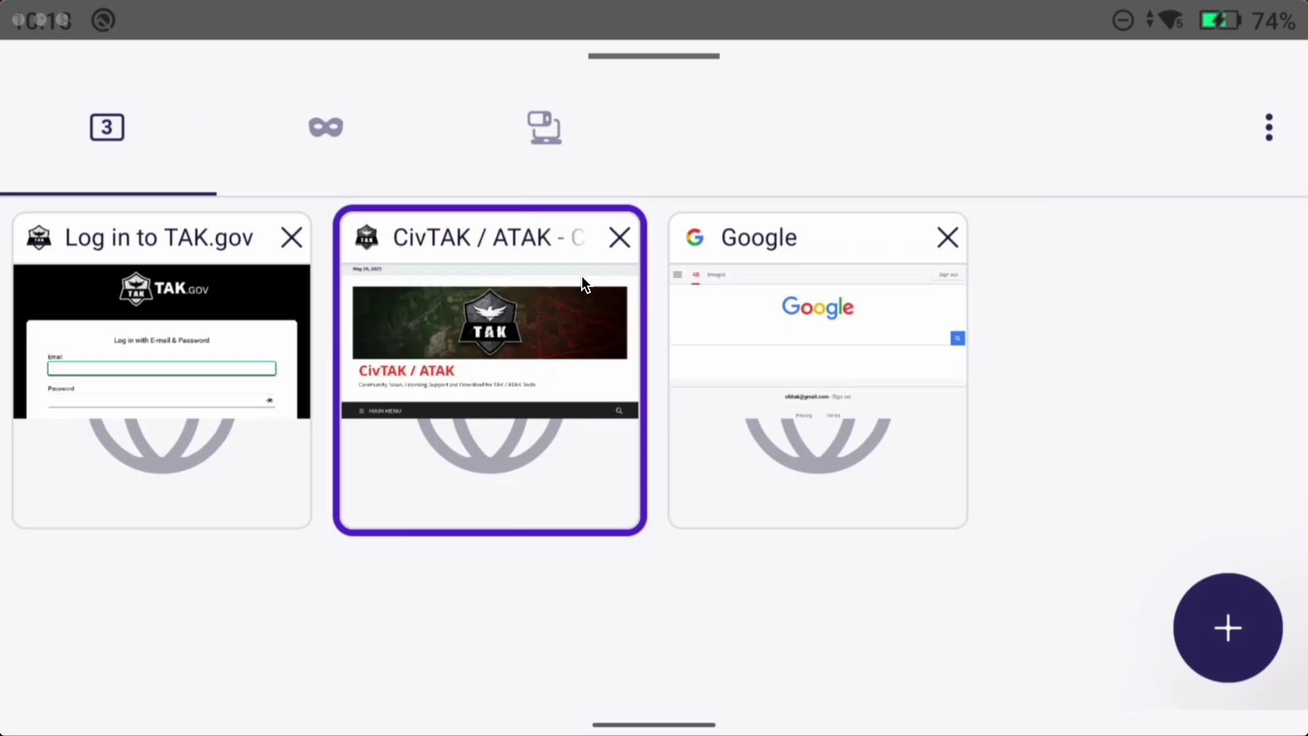
pyautogui.click(864, 470)
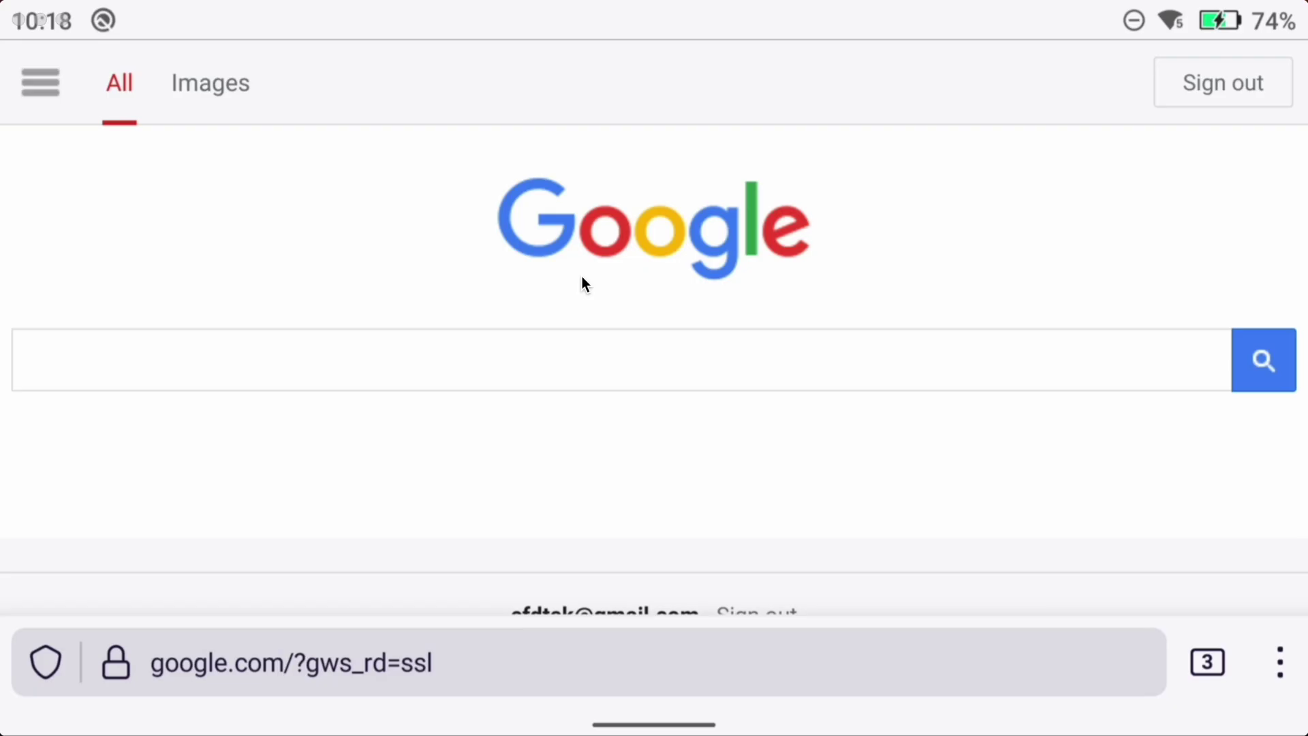
pyautogui.click(400, 677)
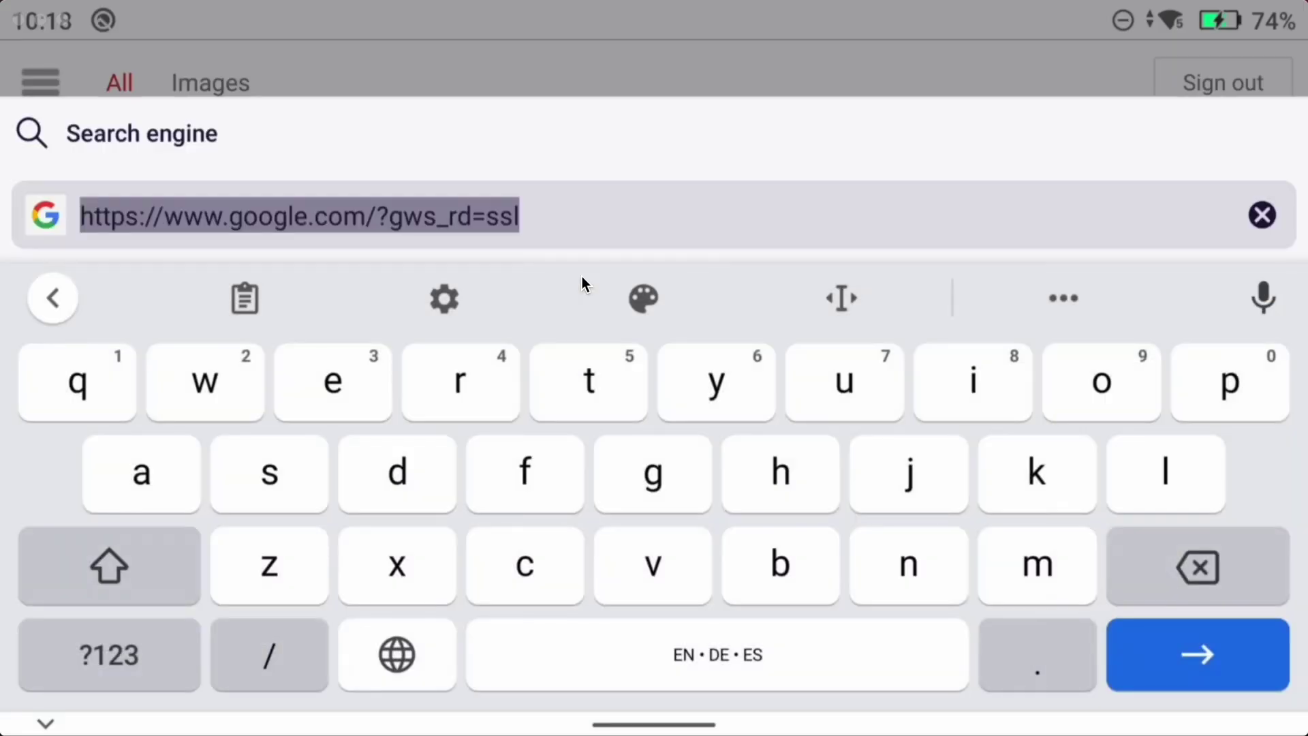
# Load drive.google.com, open TAK-UAS in list view, and preview the ATAK-5.4.0.10 APK
pyautogui.write('dr')
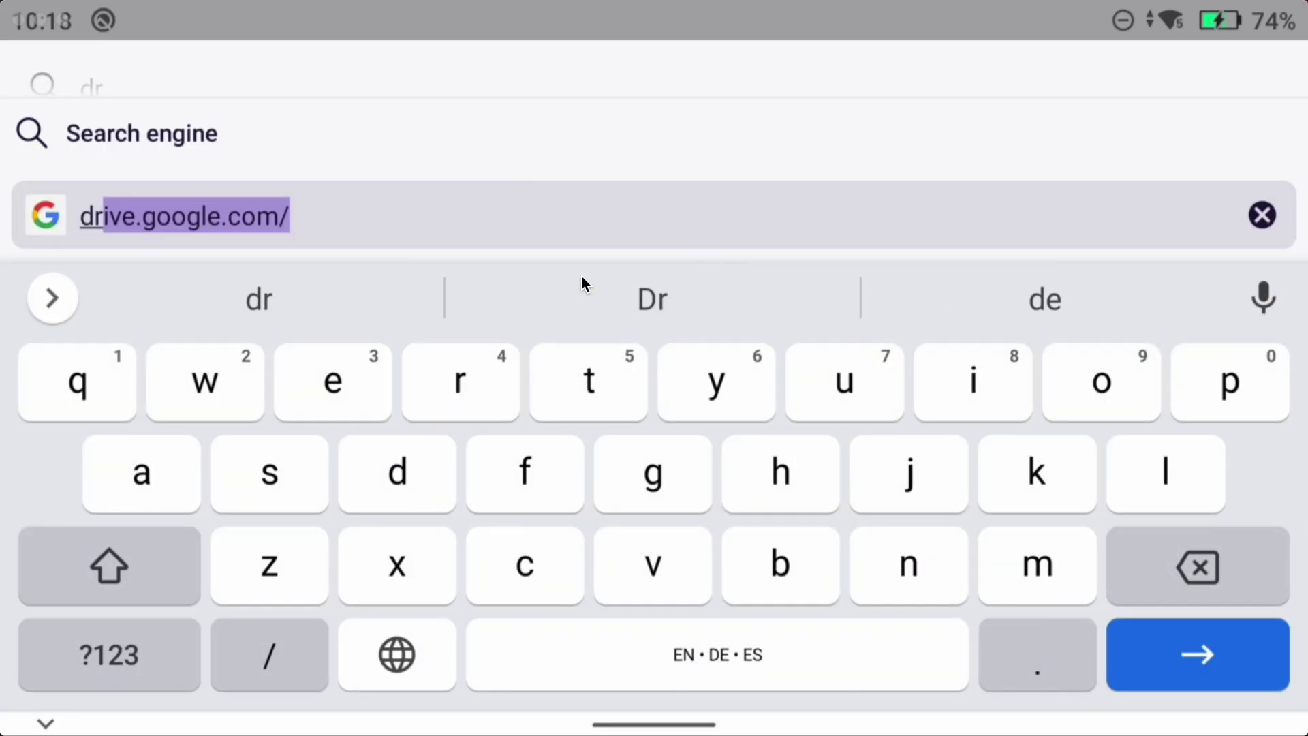
pyautogui.press('Return')
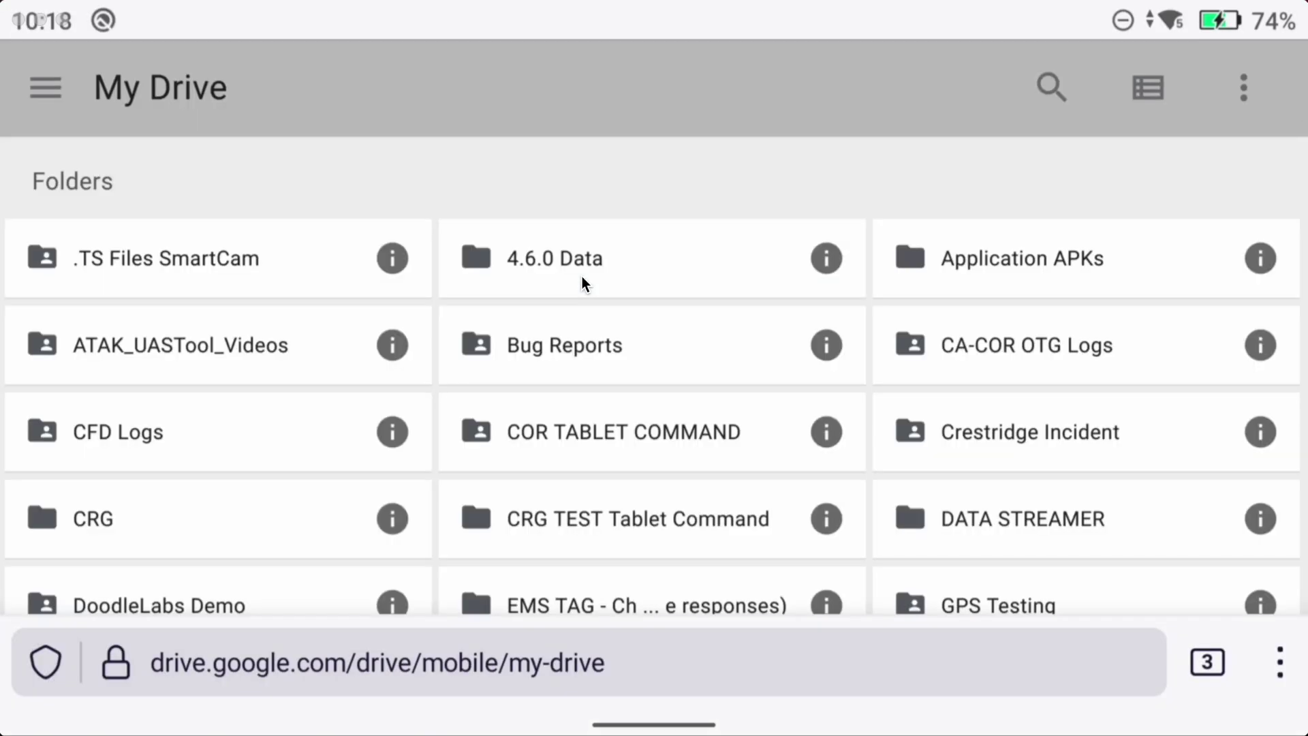
pyautogui.moveTo(1114, 450); pyautogui.dragTo(1133, 155)
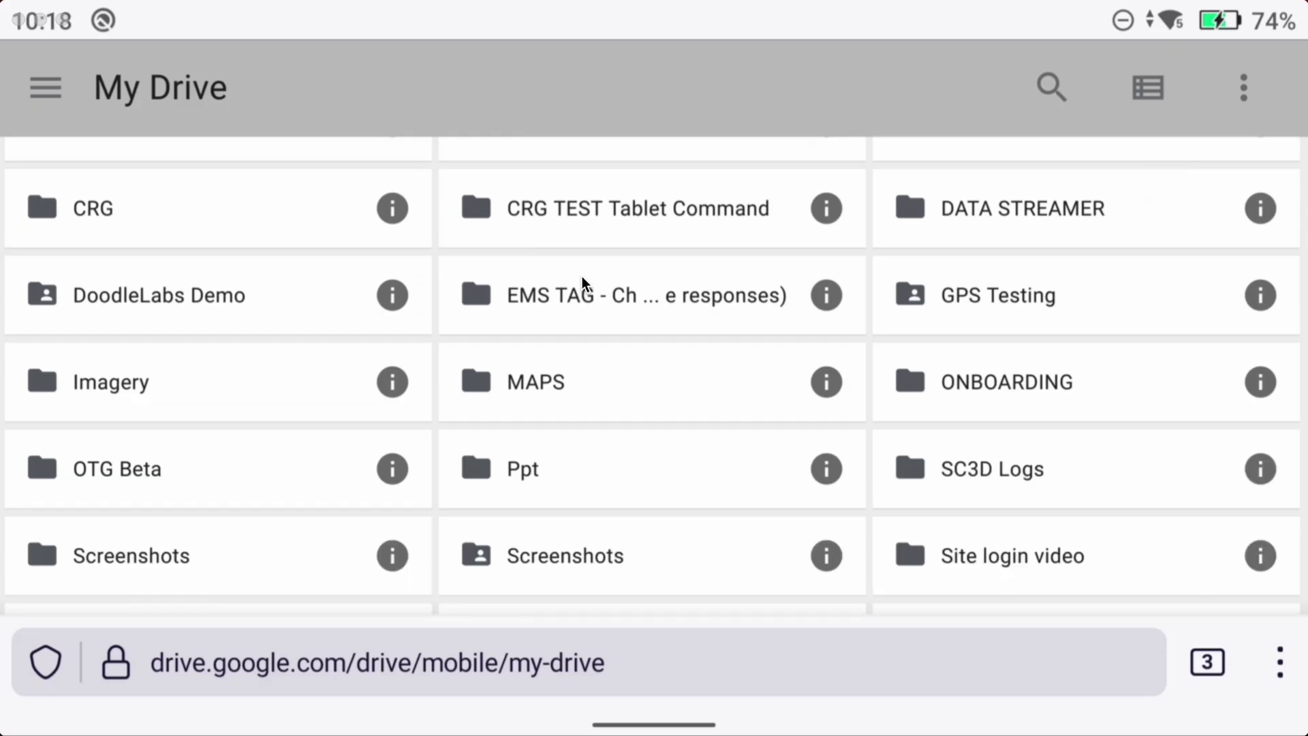
pyautogui.moveTo(1168, 366); pyautogui.dragTo(1168, 130)
pyautogui.moveTo(1096, 413); pyautogui.dragTo(1130, 278)
pyautogui.click(1064, 385)
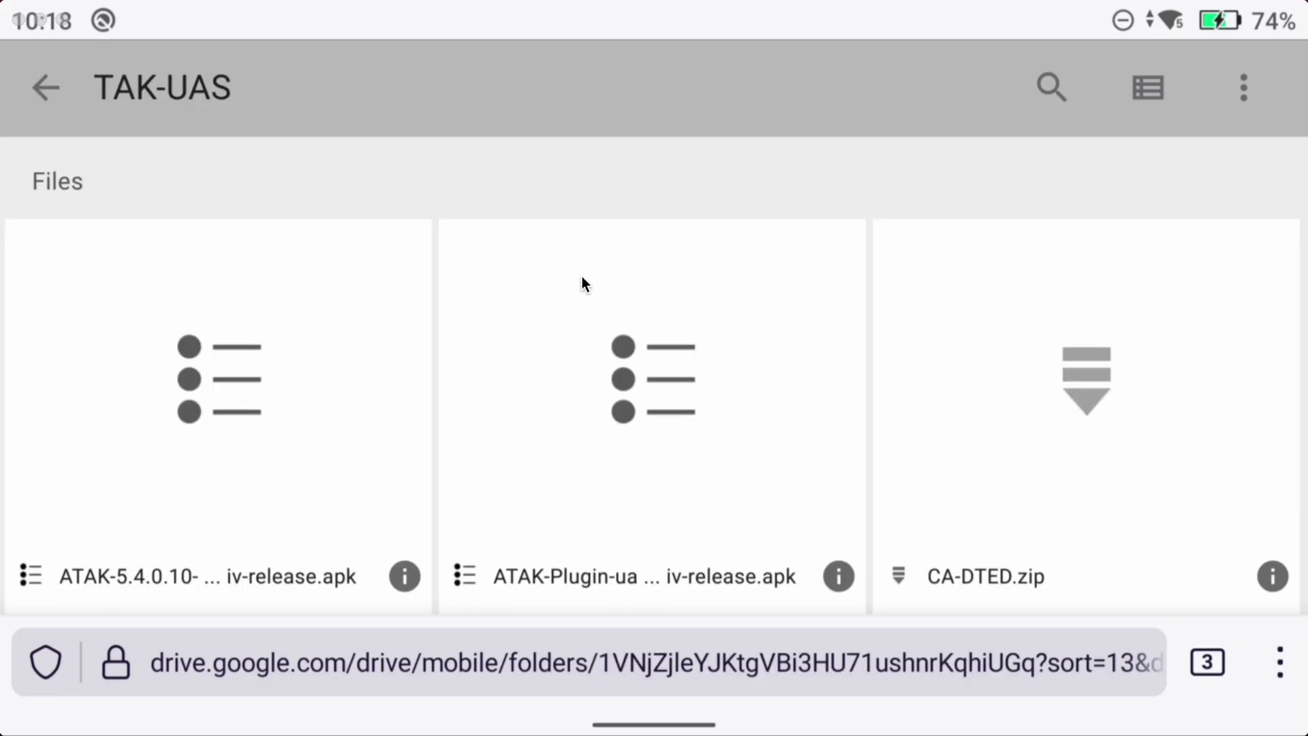
pyautogui.click(1149, 87)
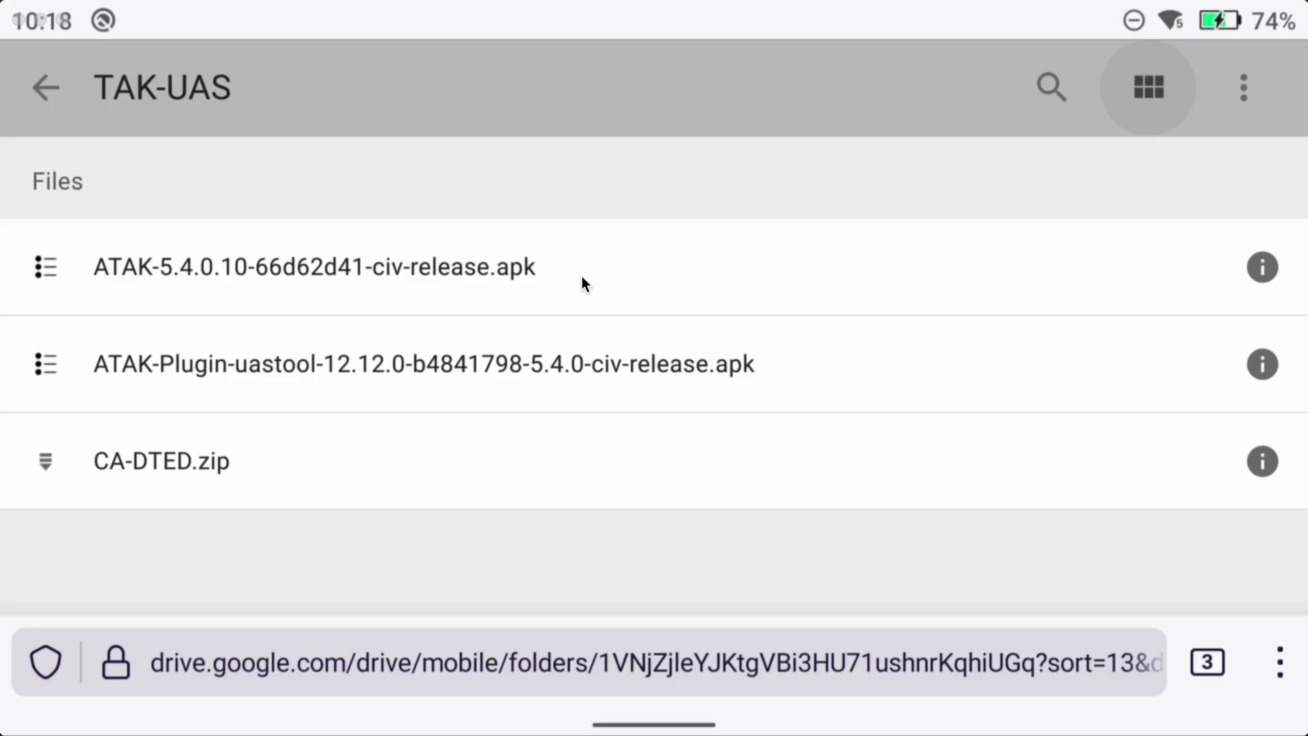
pyautogui.click(581, 276)
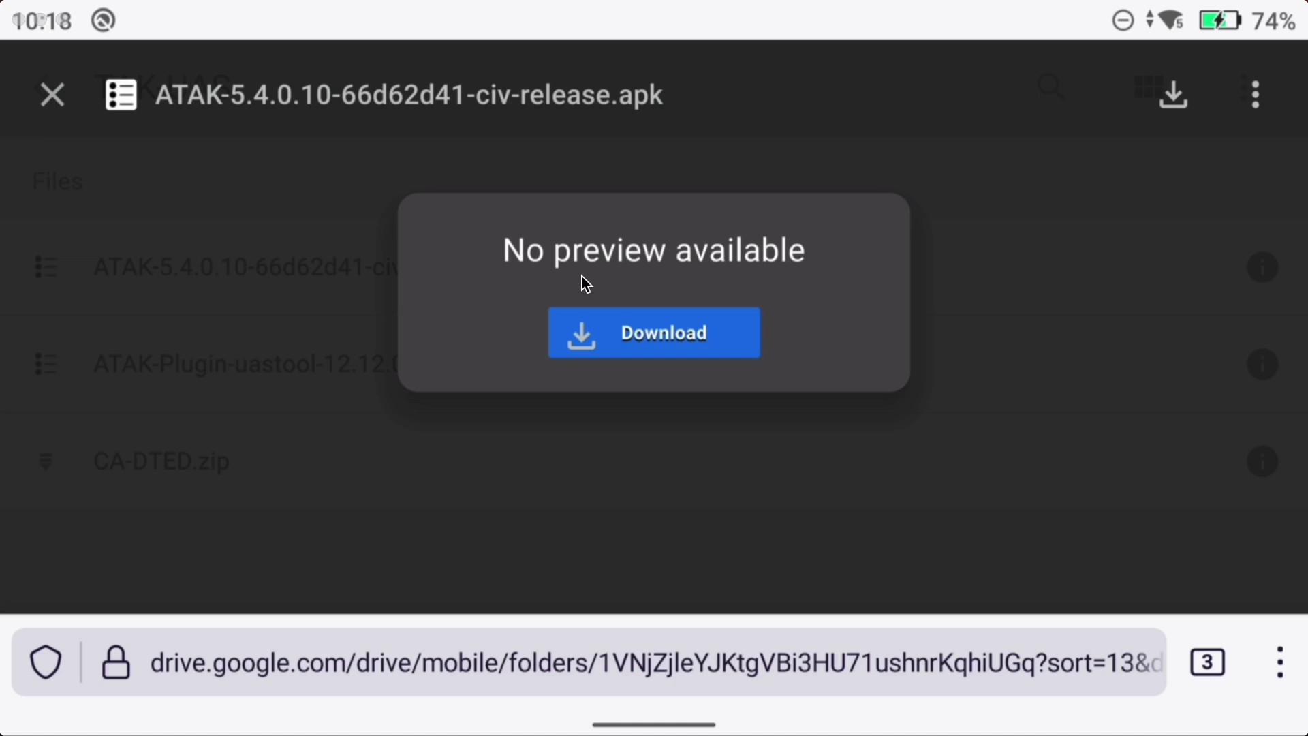
pyautogui.press('Escape')
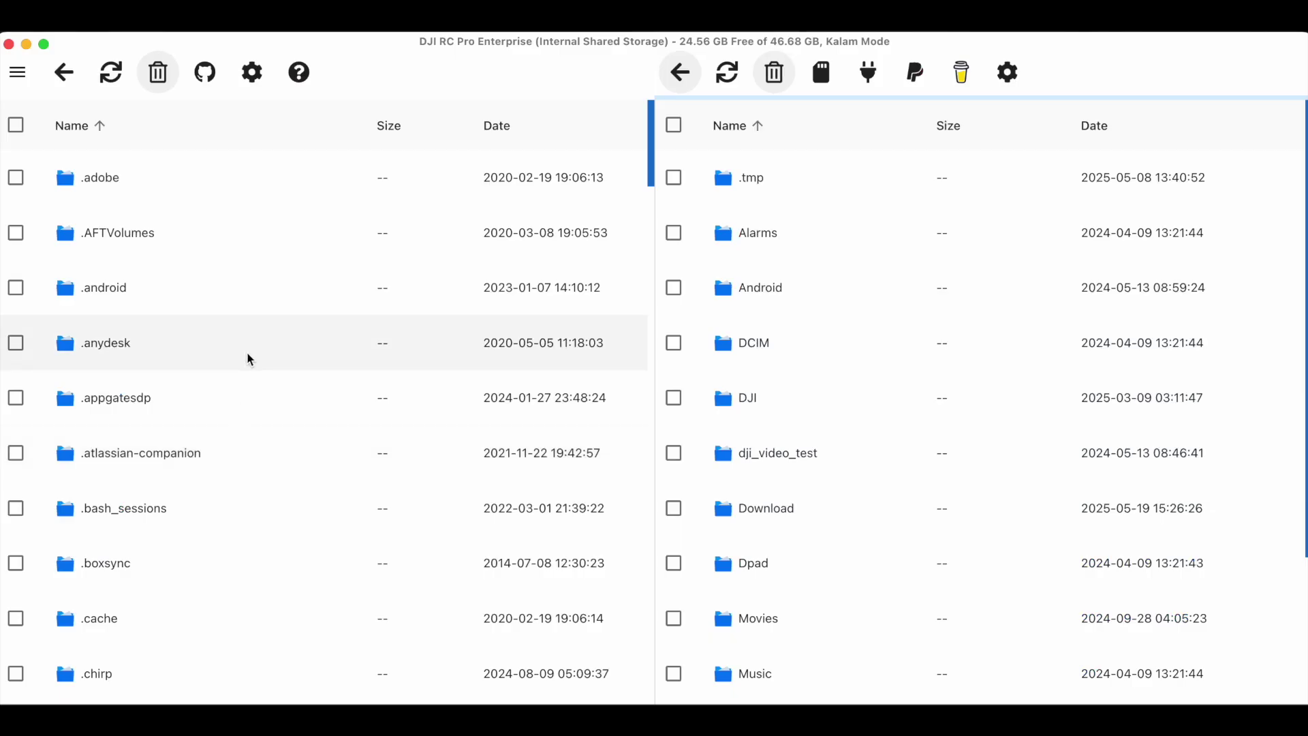
# Open the controller's Download folder in OpenMTP
pyautogui.scroll(-15, 250, 359)
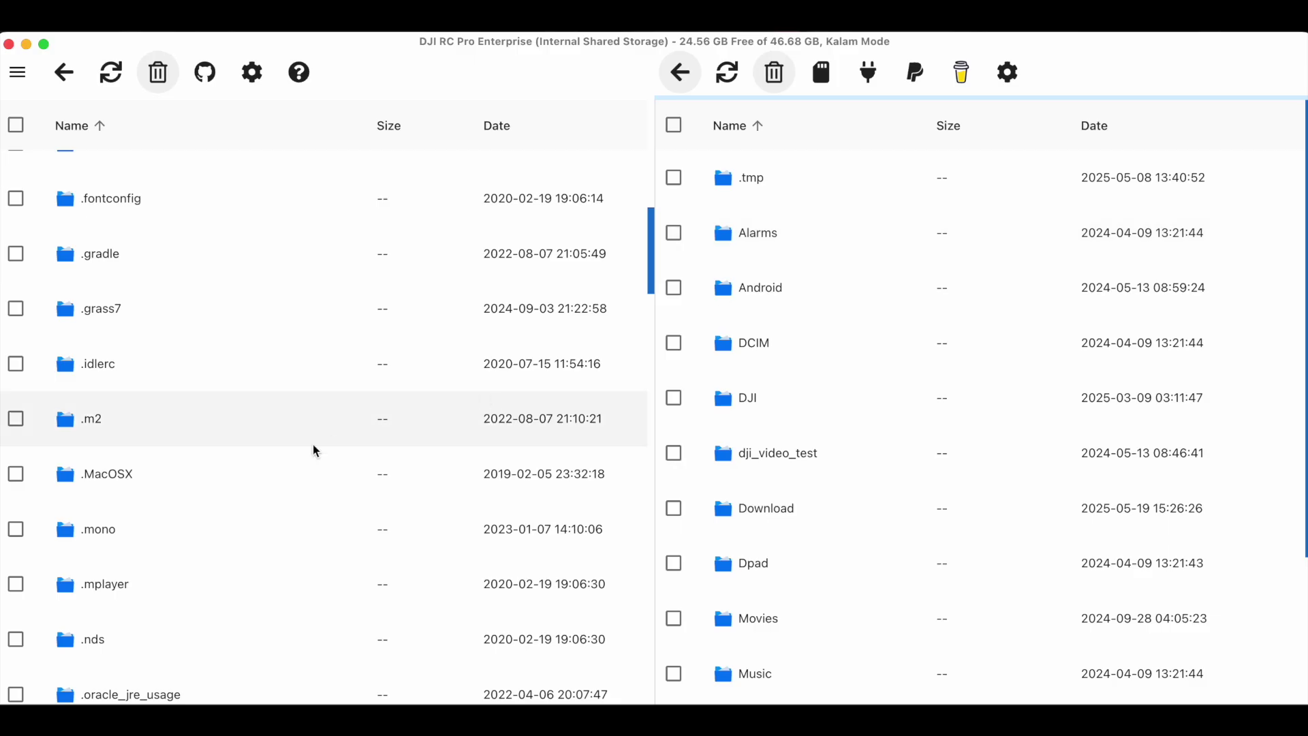
pyautogui.scroll(-6, 316, 451)
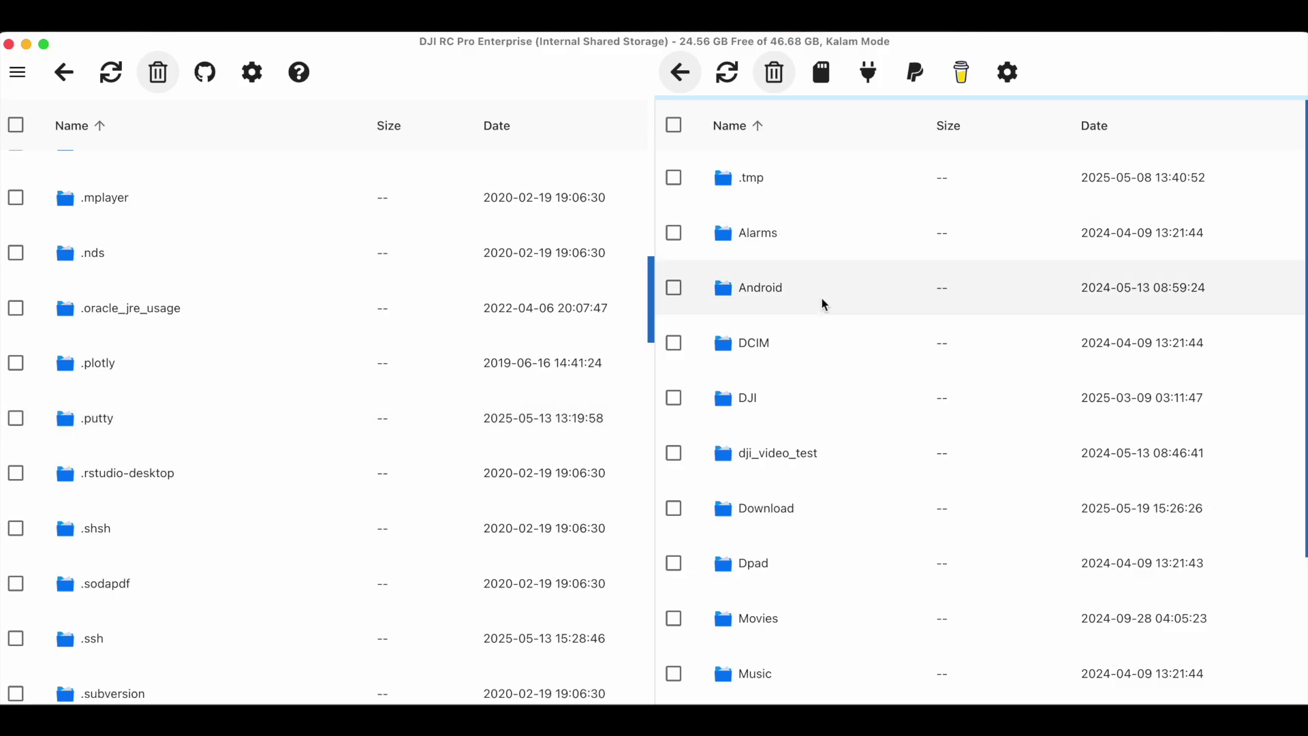
pyautogui.scroll(-1, 824, 304)
pyautogui.scroll(-2, 822, 303)
pyautogui.doubleClick(795, 366)
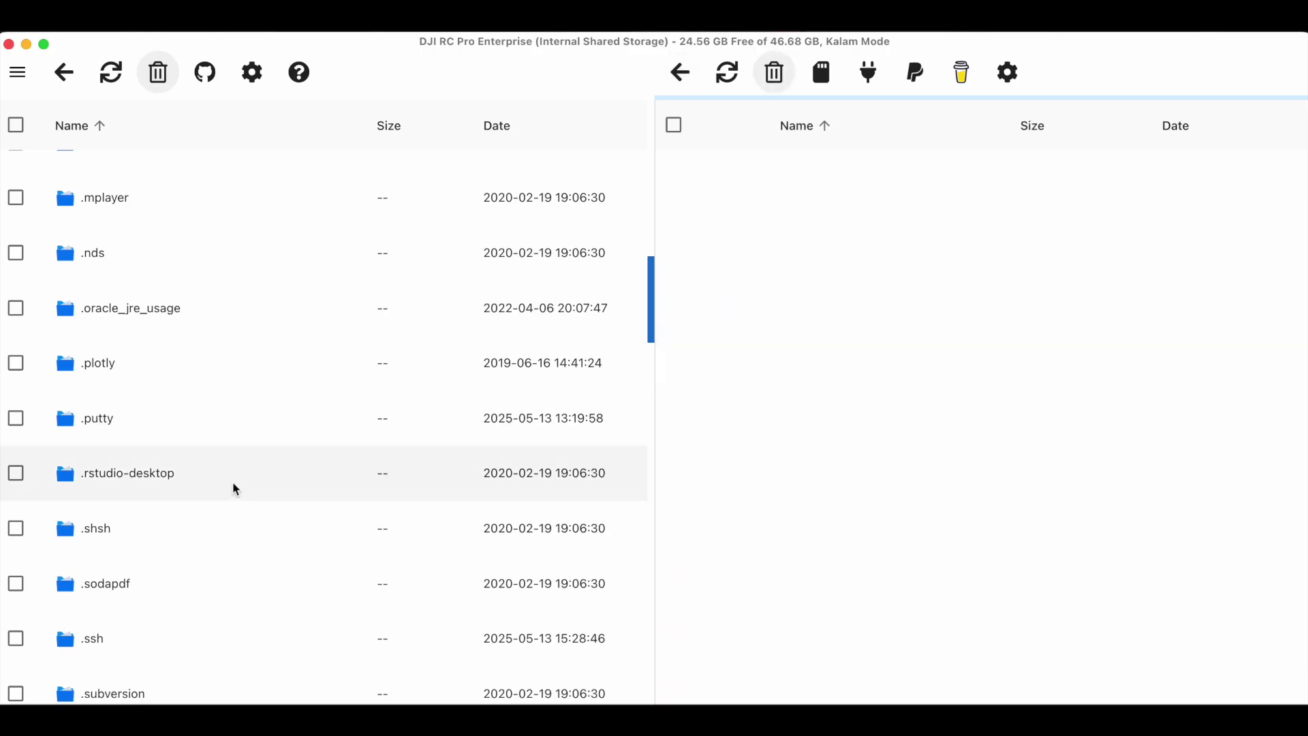
# Open the Mac's UASTOOL folder and copy the 318.51 MB ATAK-5.4.0.10 APK onto the controller
pyautogui.scroll(-15, 235, 488)
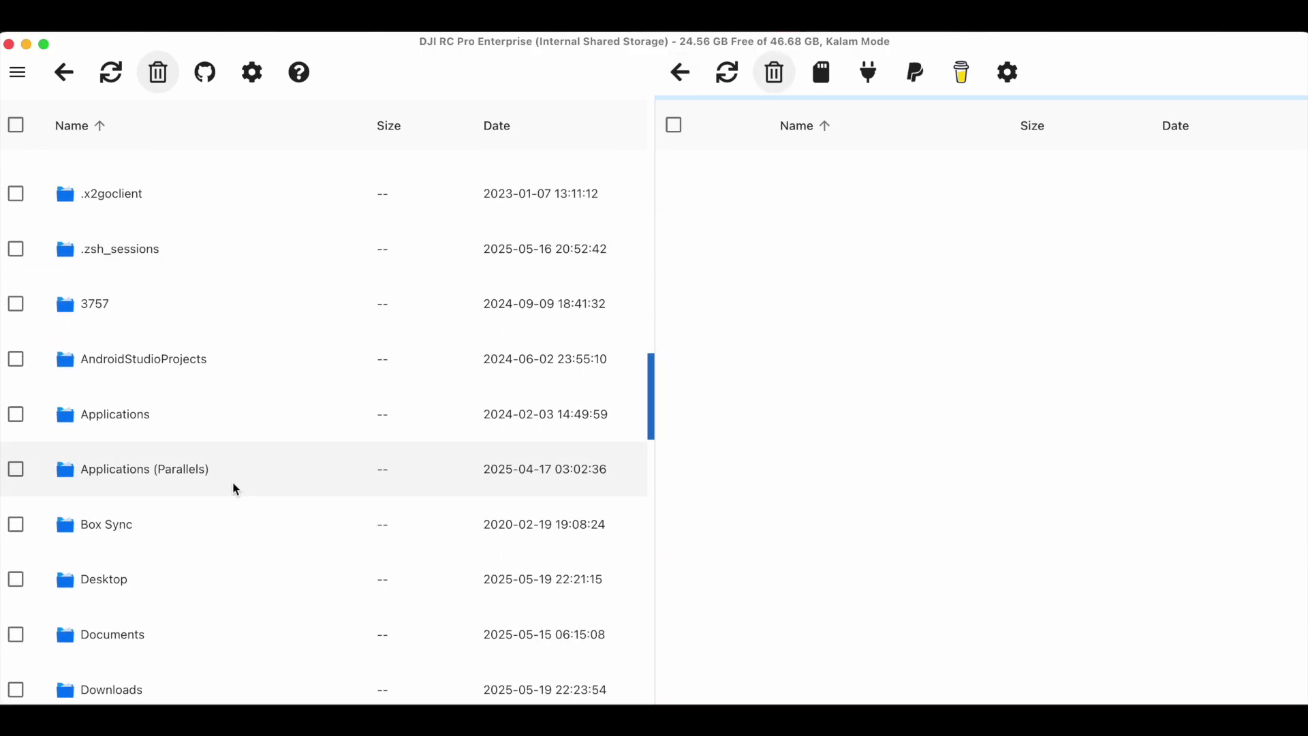
pyautogui.scroll(-1, 232, 479)
pyautogui.scroll(-12, 207, 357)
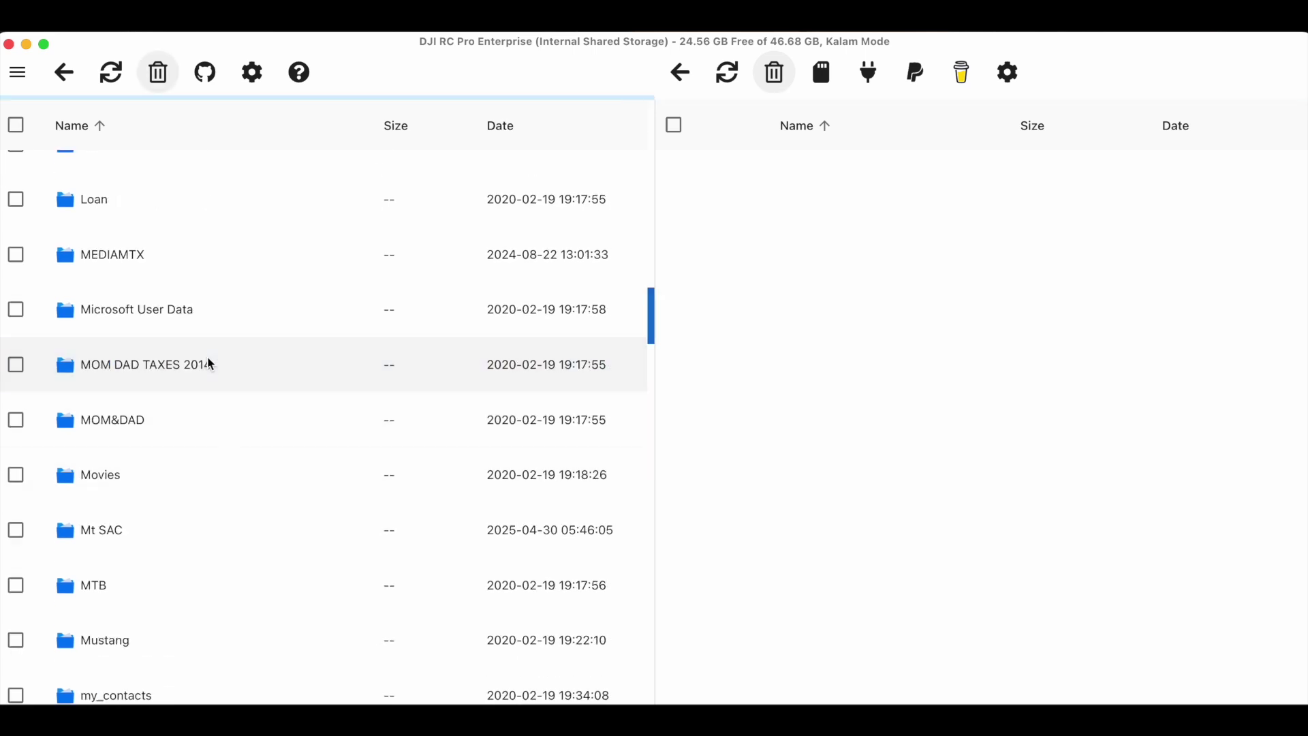
pyautogui.scroll(-15, 207, 357)
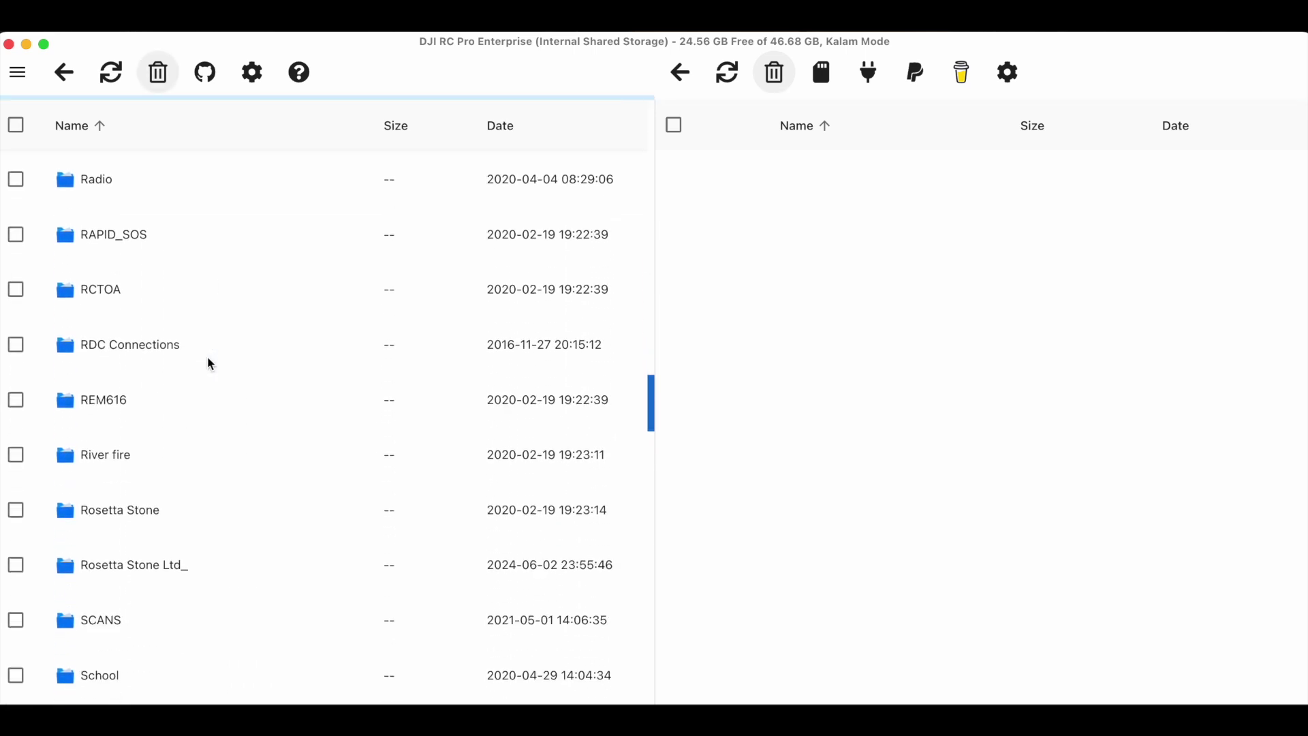
pyautogui.scroll(-15, 207, 357)
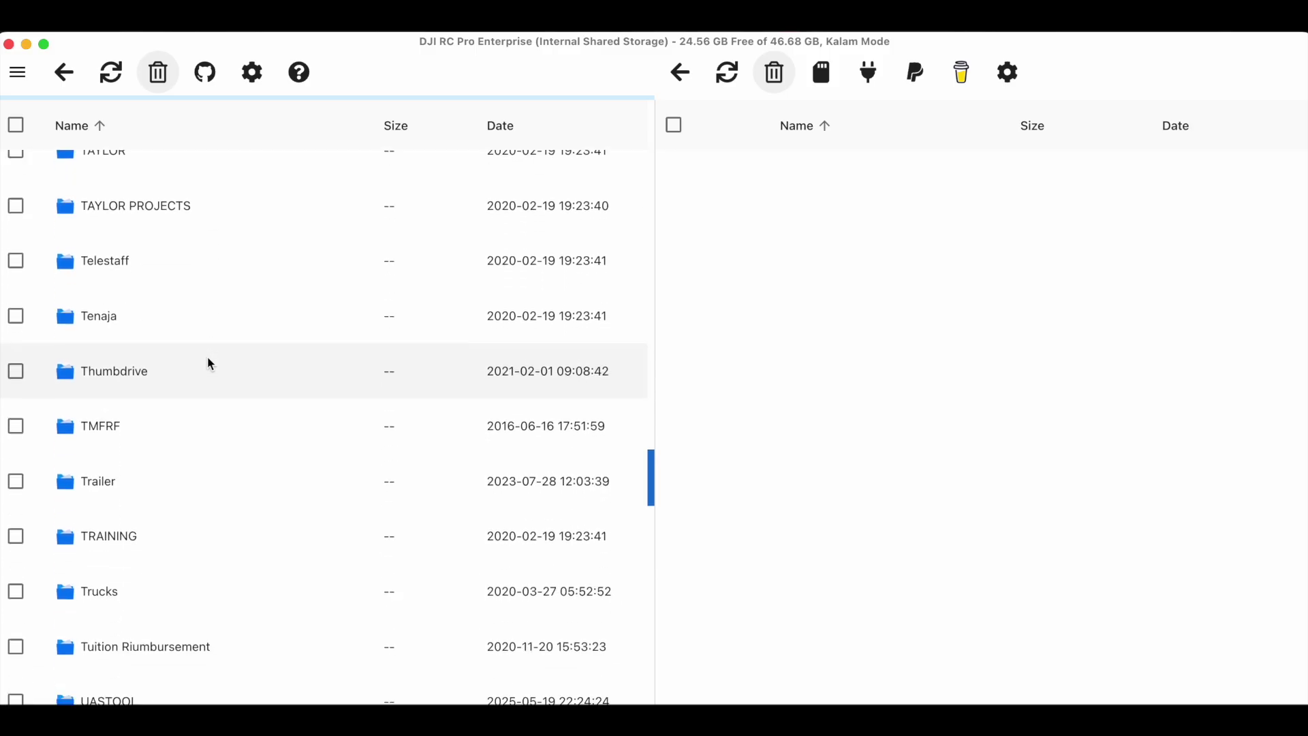
pyautogui.doubleClick(138, 460)
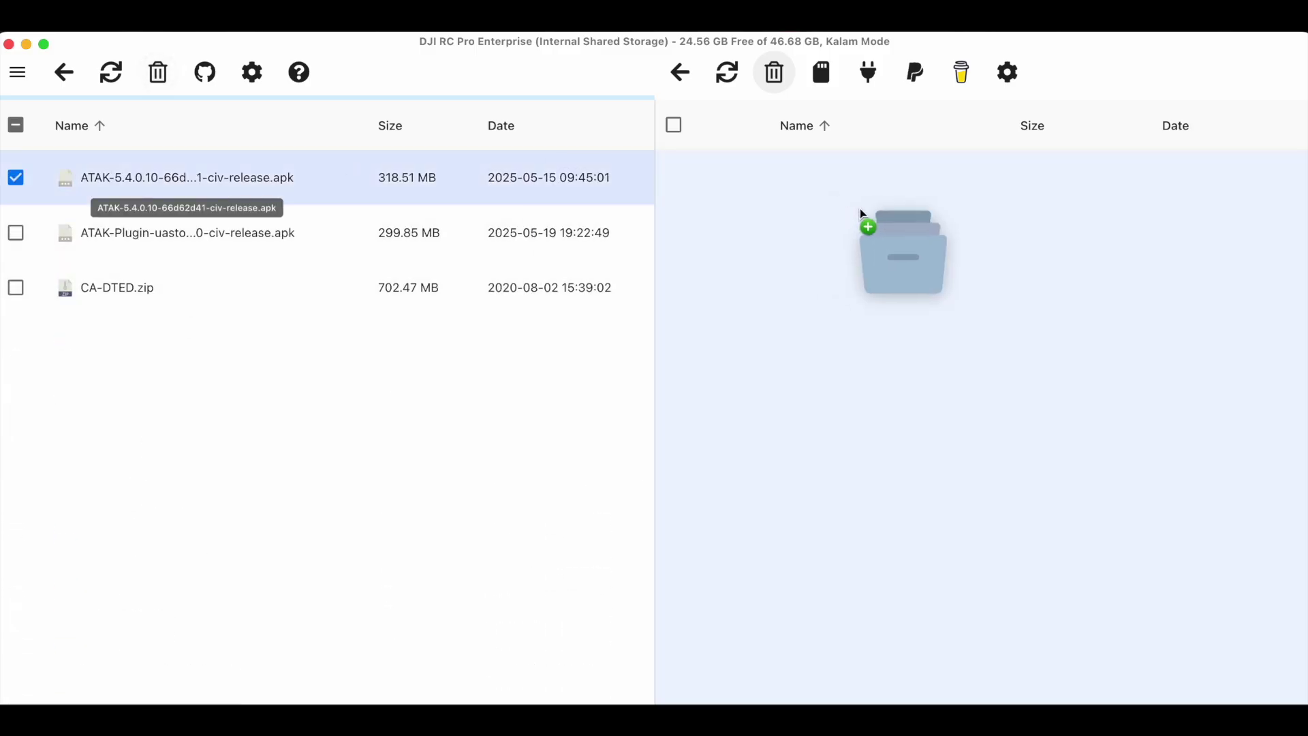
pyautogui.moveTo(860, 208); pyautogui.dragTo(860, 207)
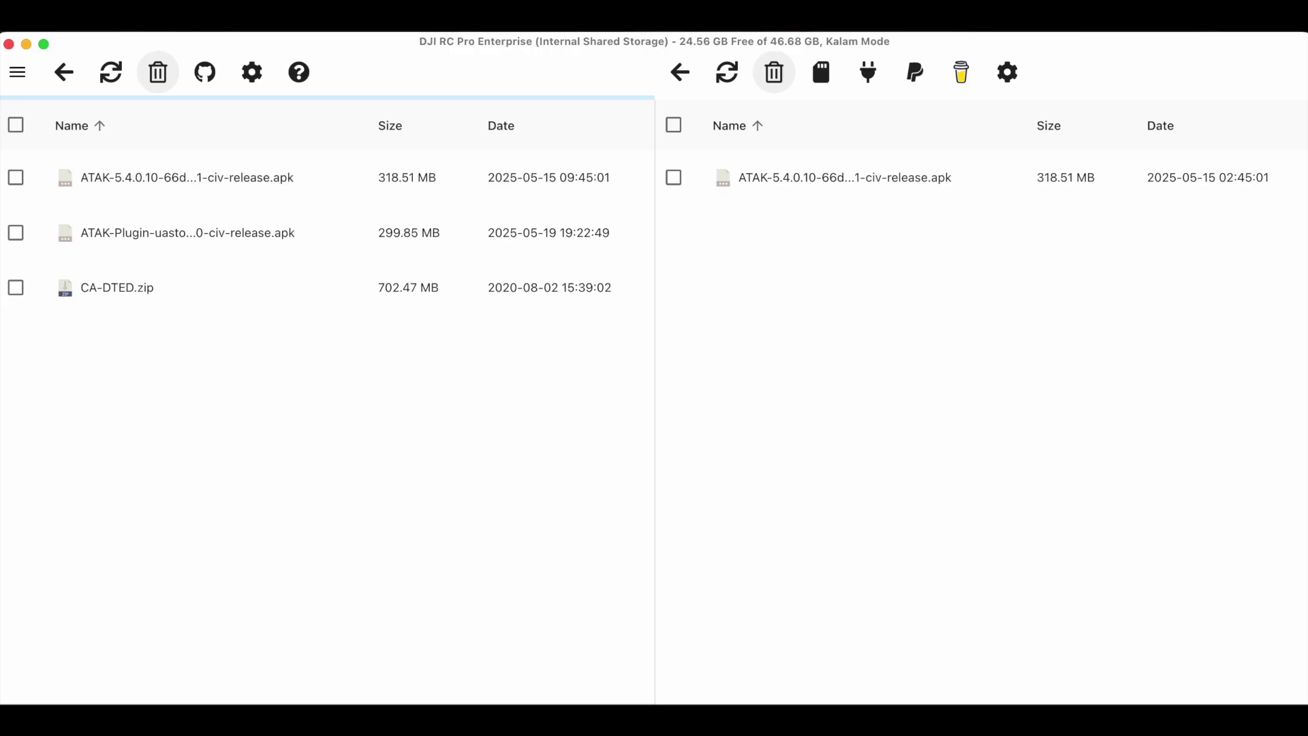
pyautogui.press('super+Tab')
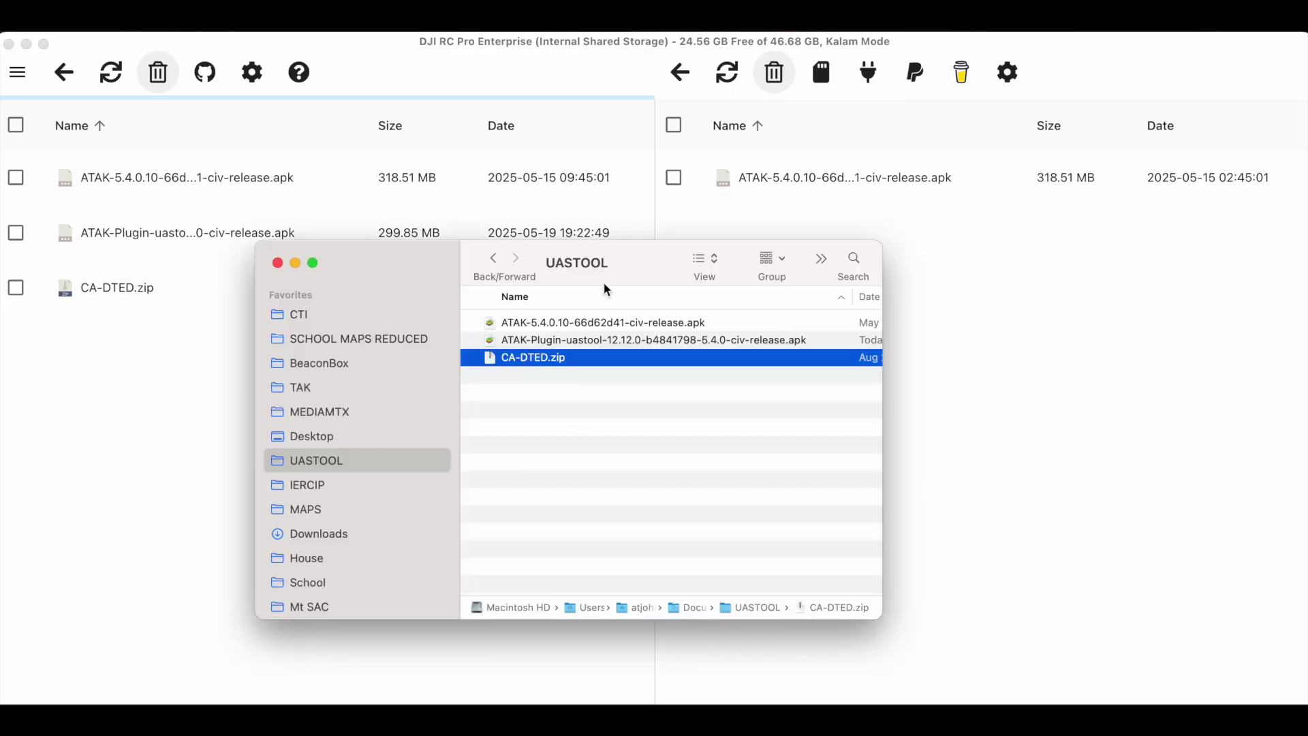
# Drag CA-DTED.zip and the ATAK-Plugin-uastool APK from Finder into the controller's storage
pyautogui.moveTo(660, 263); pyautogui.dragTo(429, 293)
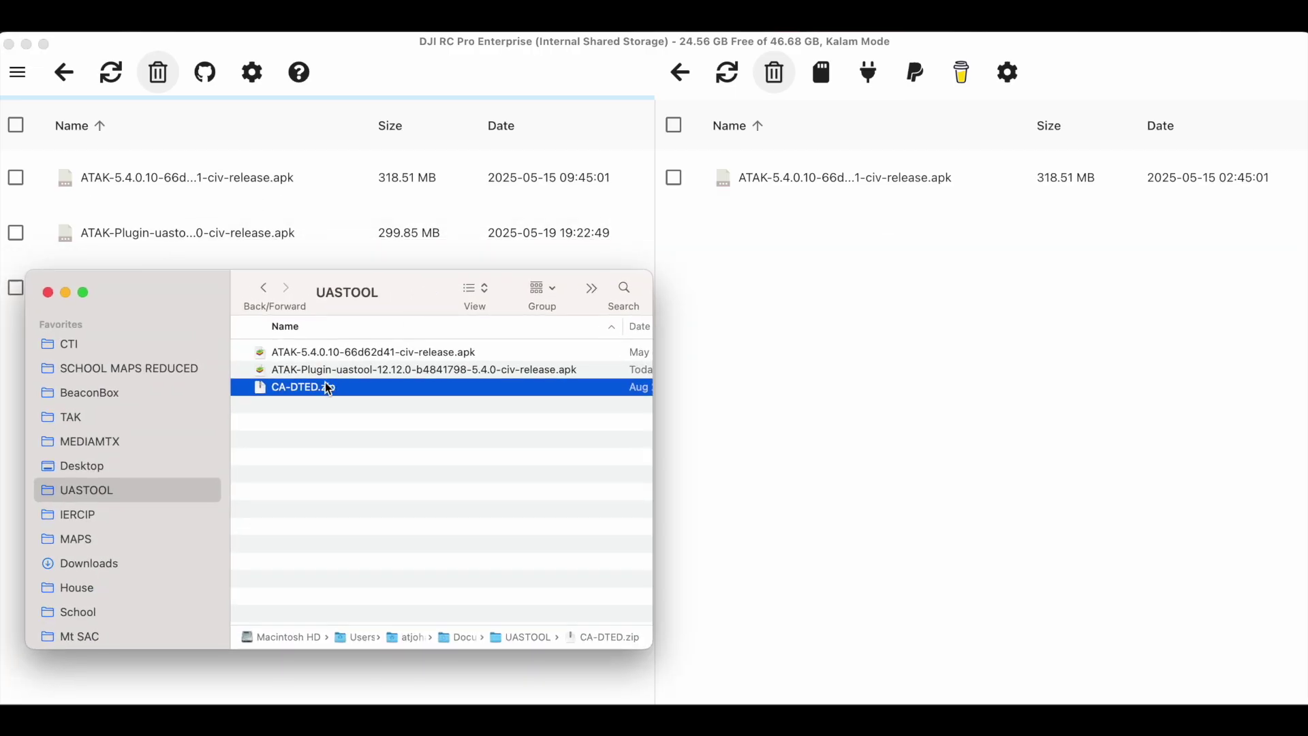
pyautogui.moveTo(328, 390); pyautogui.dragTo(972, 345)
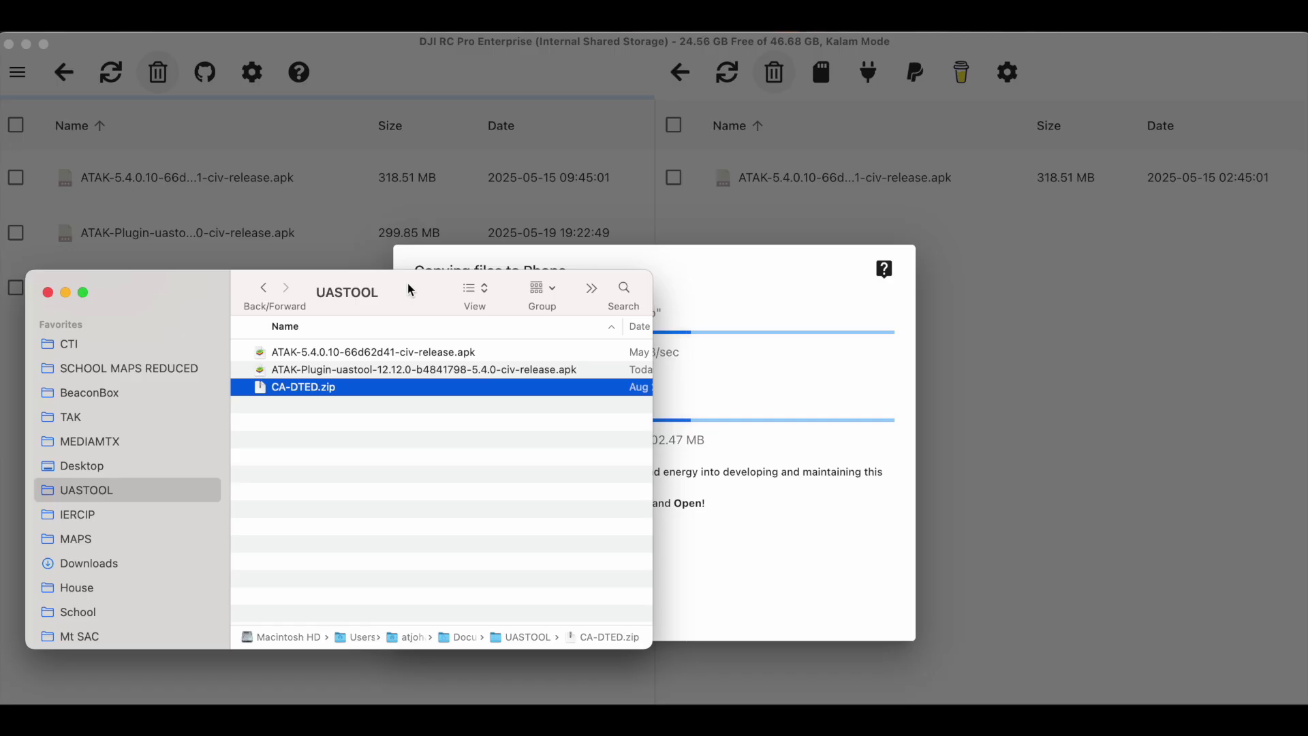
pyautogui.click(66, 293)
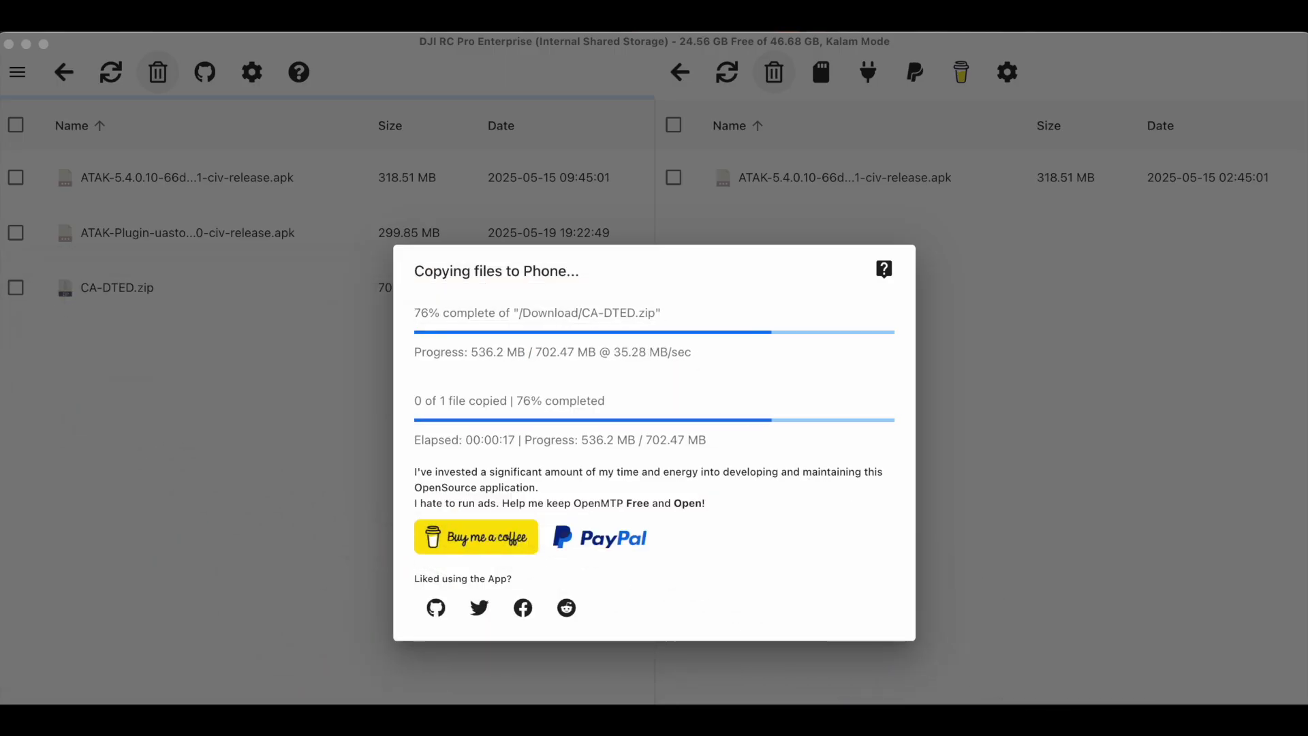
pyautogui.click(249, 722)
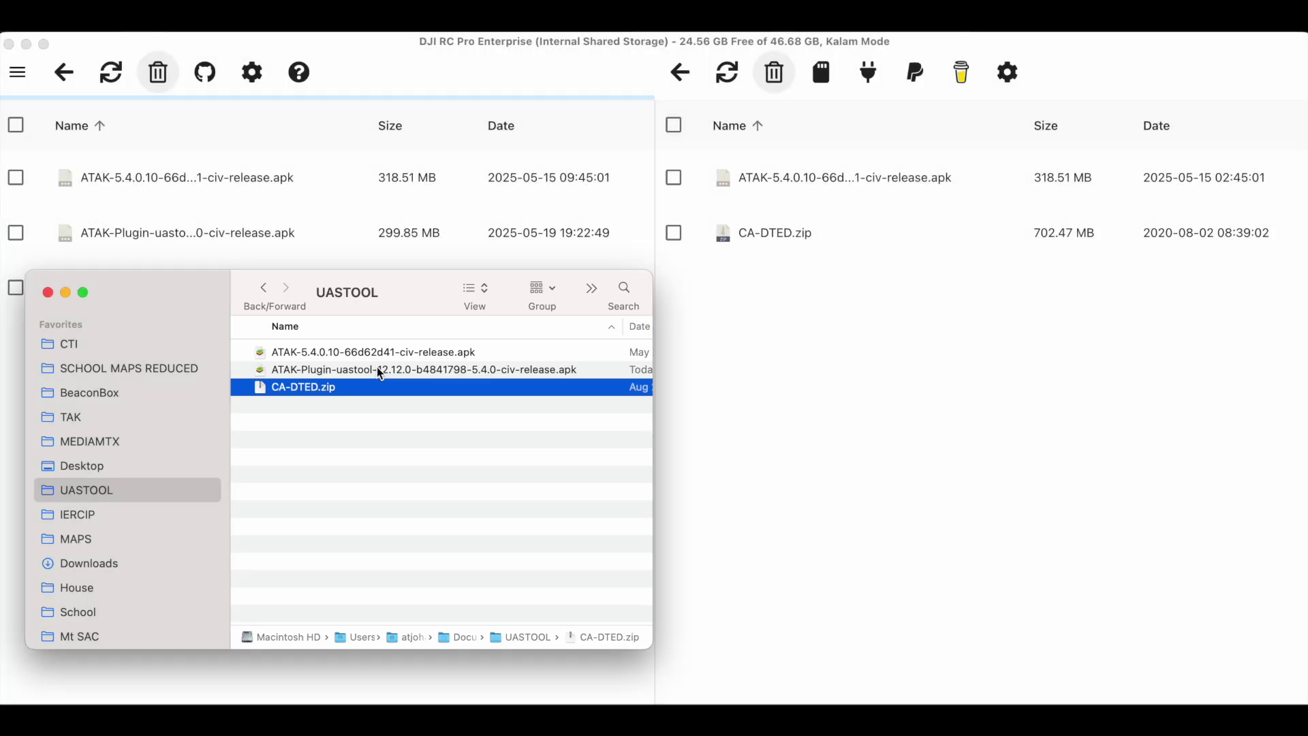
pyautogui.moveTo(380, 373); pyautogui.dragTo(924, 337)
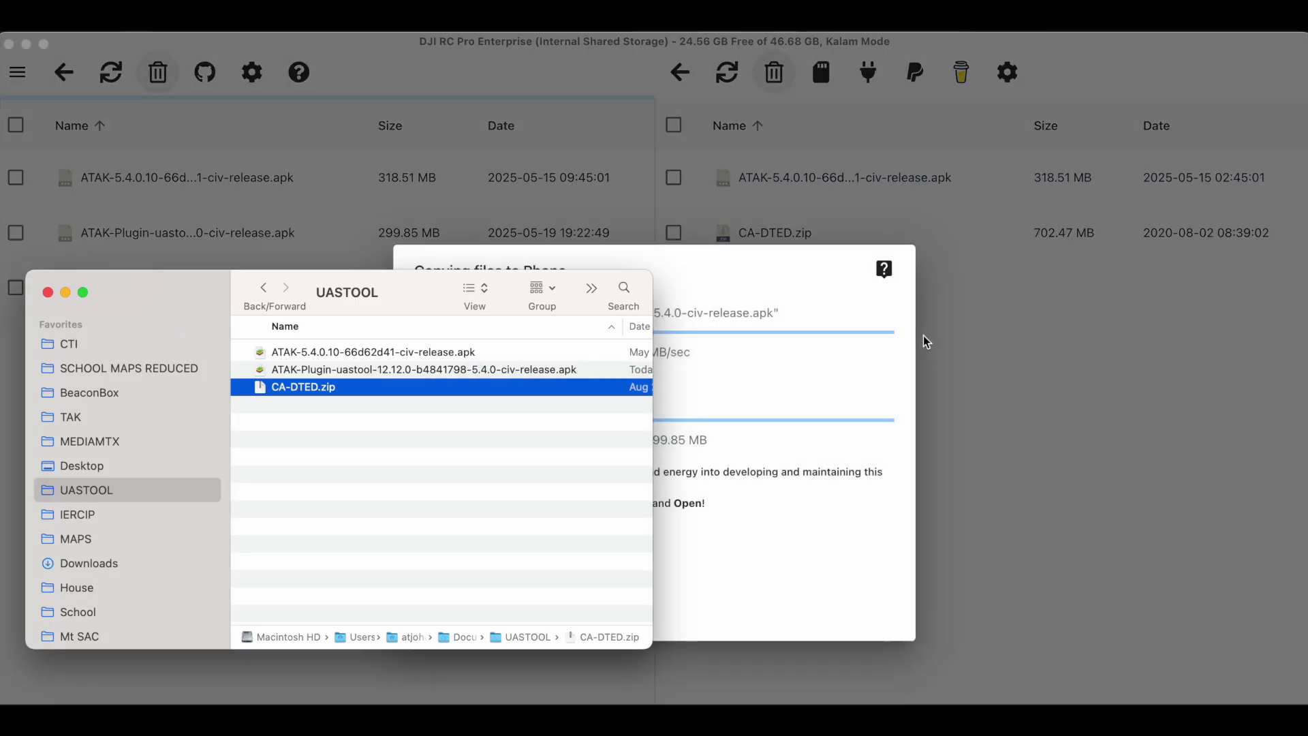
pyautogui.click(68, 295)
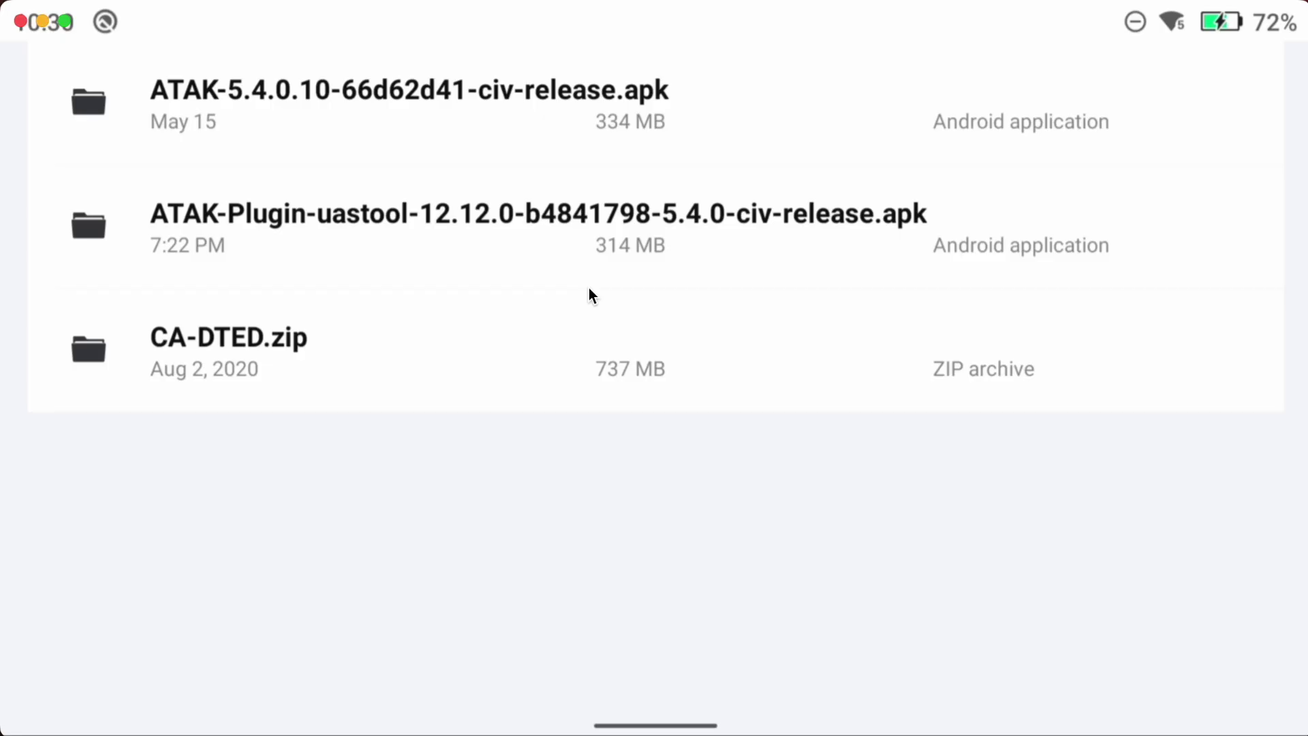
# Install ATAK 5.4.0.10 from its apk, past the unknown-apps warning, and launch it
pyautogui.click(520, 117)
pyautogui.click(963, 481)
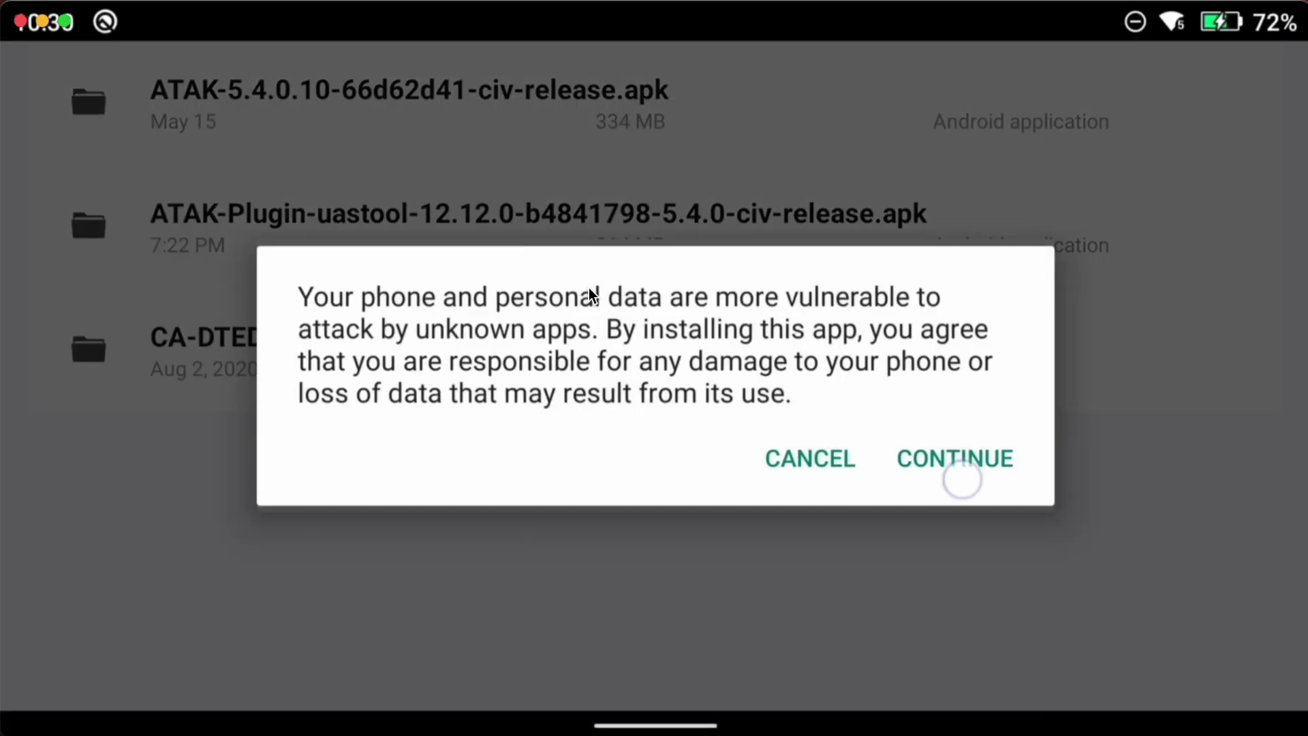
pyautogui.click(967, 461)
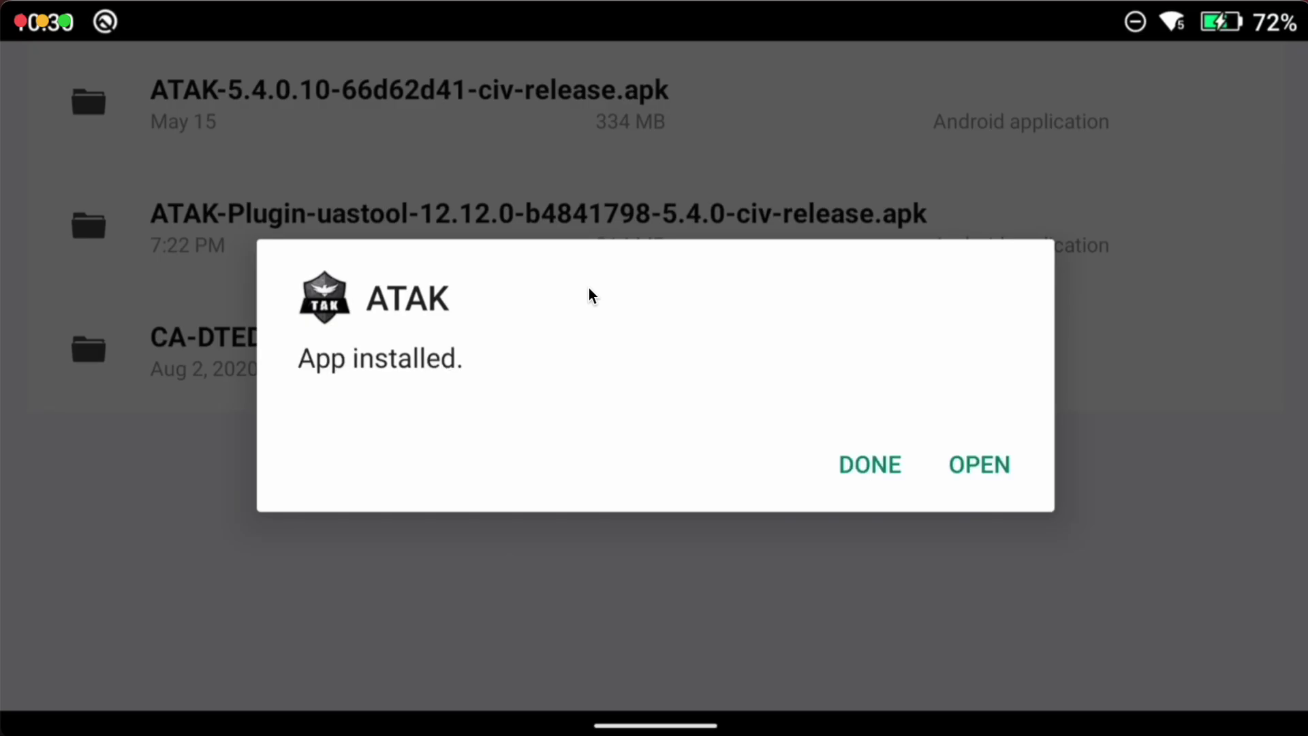
pyautogui.press('Return')
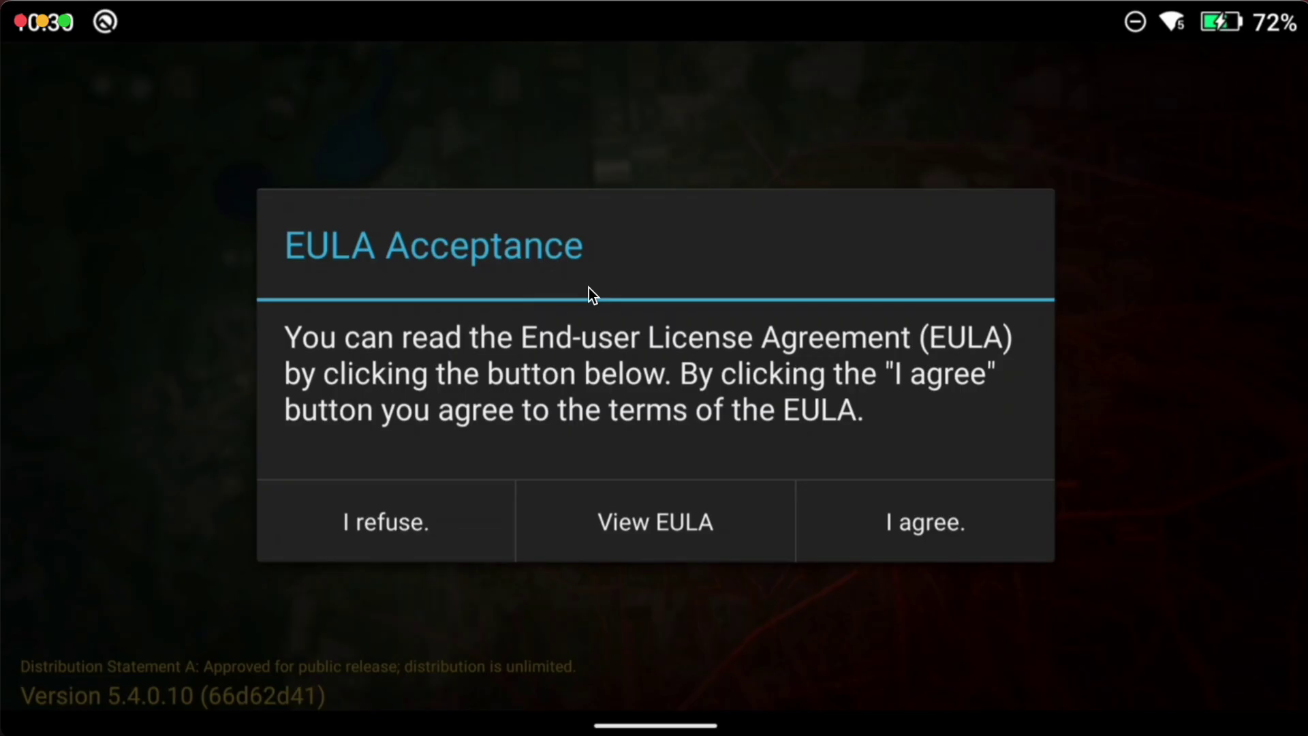
# Accept the ATAK licence and allow calls, camera, location (all the time), files, audio and SMS
pyautogui.click(937, 545)
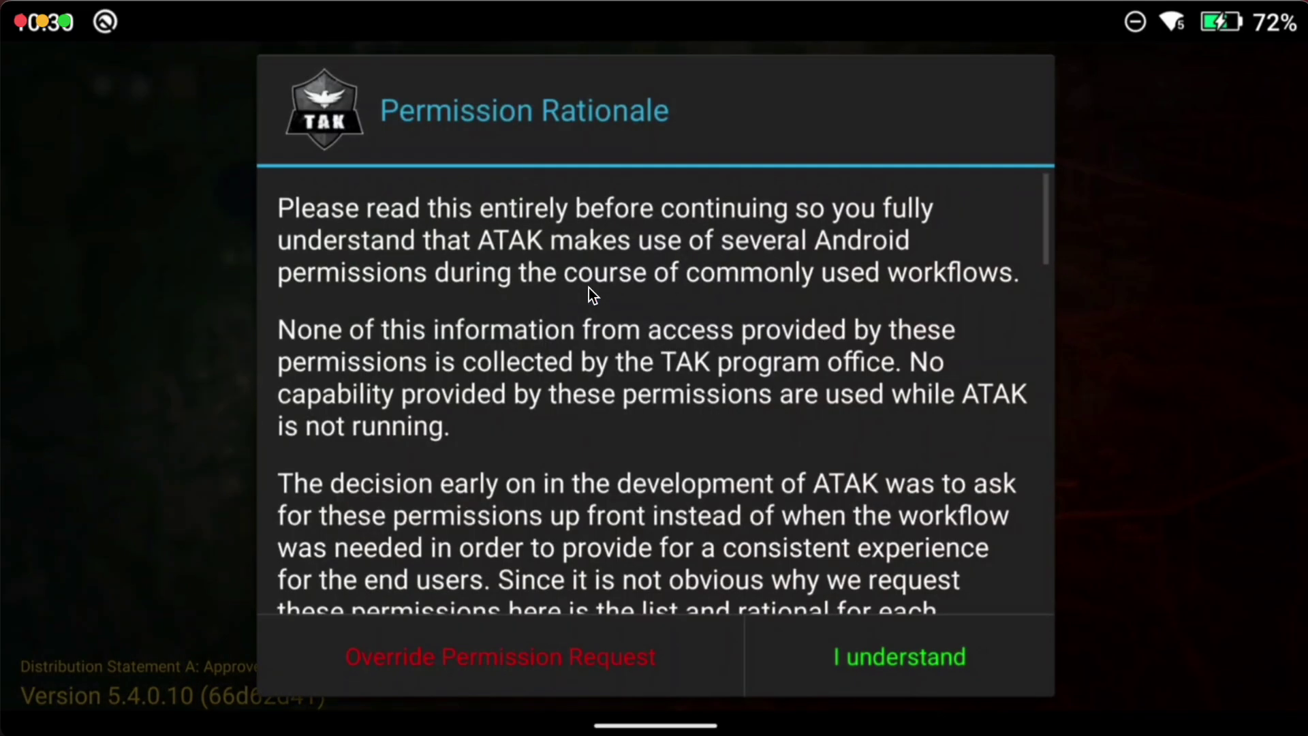
pyautogui.click(900, 654)
pyautogui.click(853, 441)
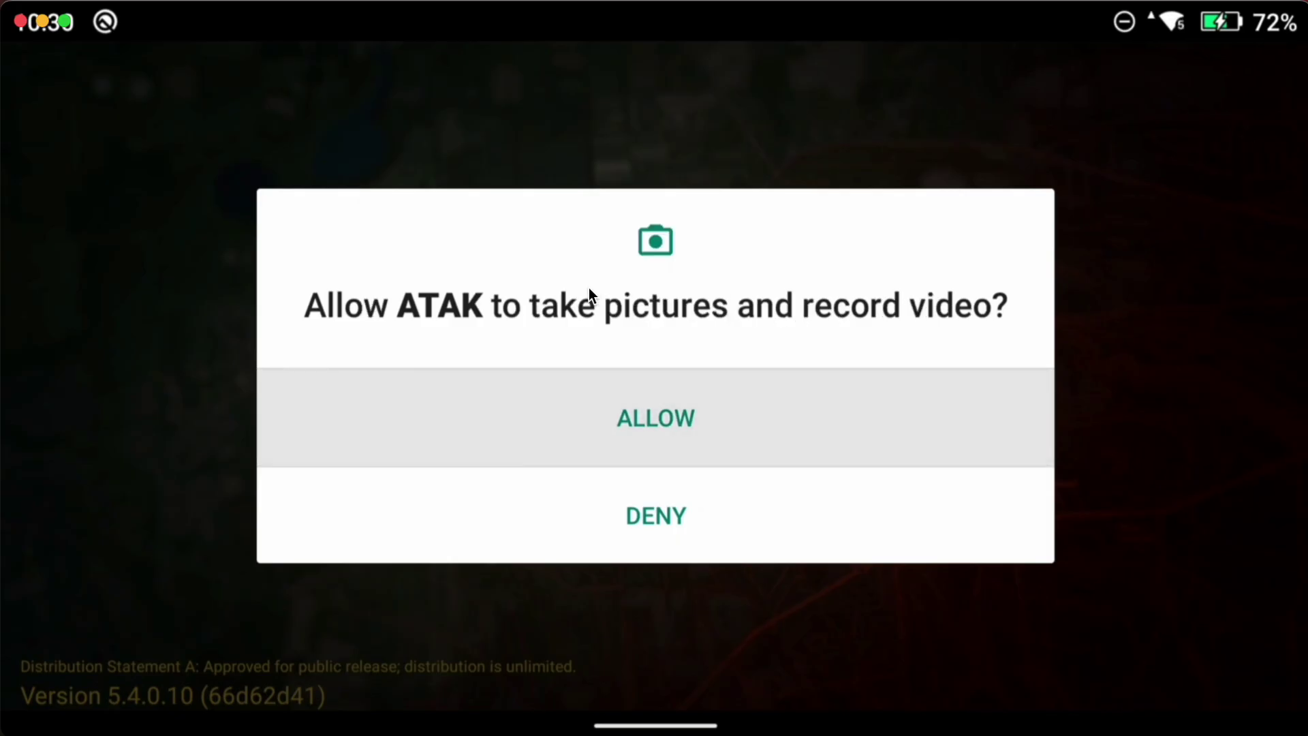
pyautogui.click(890, 439)
pyautogui.click(899, 404)
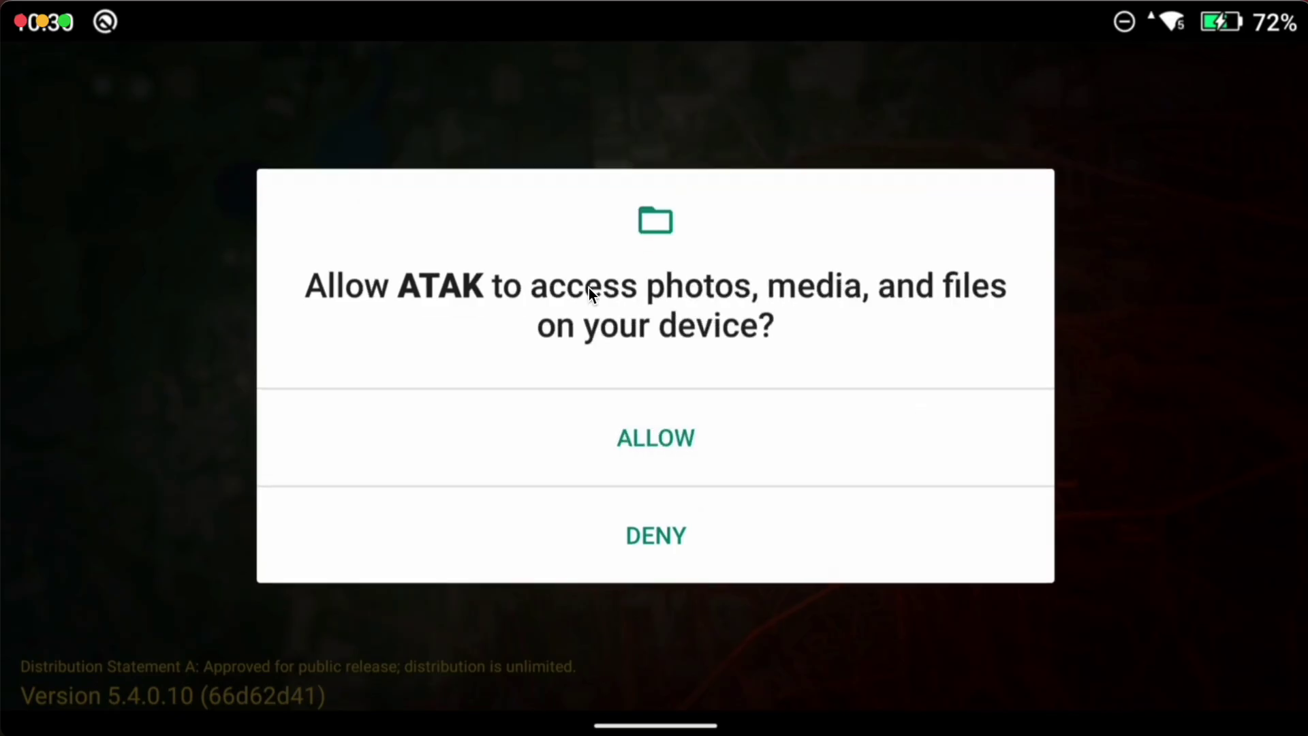
pyautogui.click(877, 430)
pyautogui.click(886, 418)
pyautogui.click(909, 406)
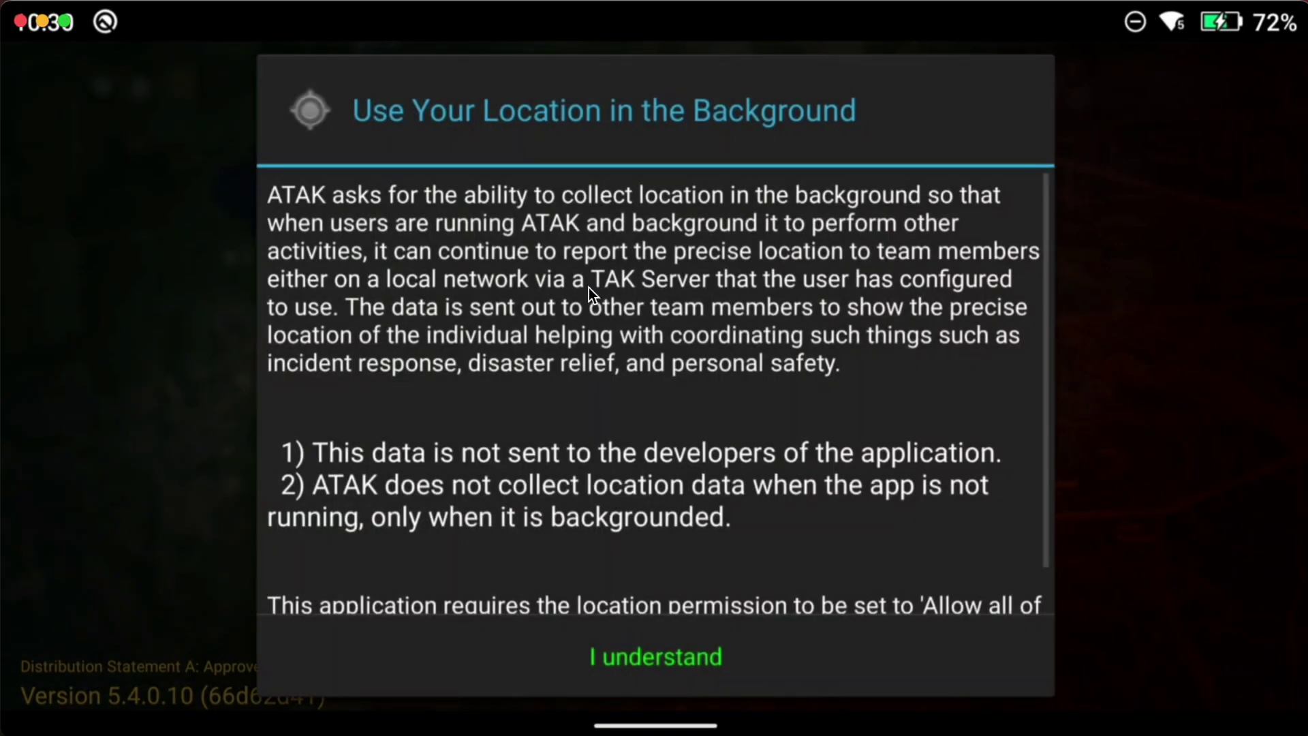
pyautogui.click(699, 652)
pyautogui.click(840, 437)
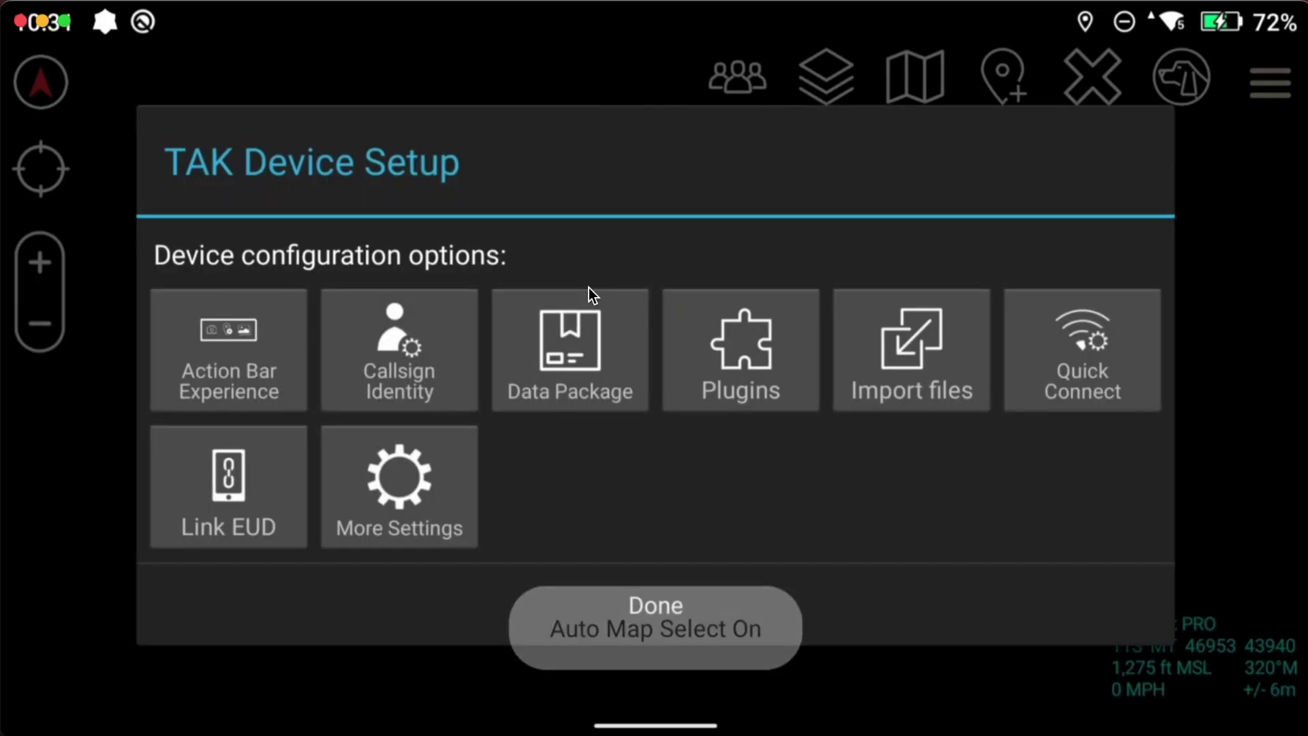
# Suppress the battery-optimization hint and let ATAK always run in the background
pyautogui.press('space')
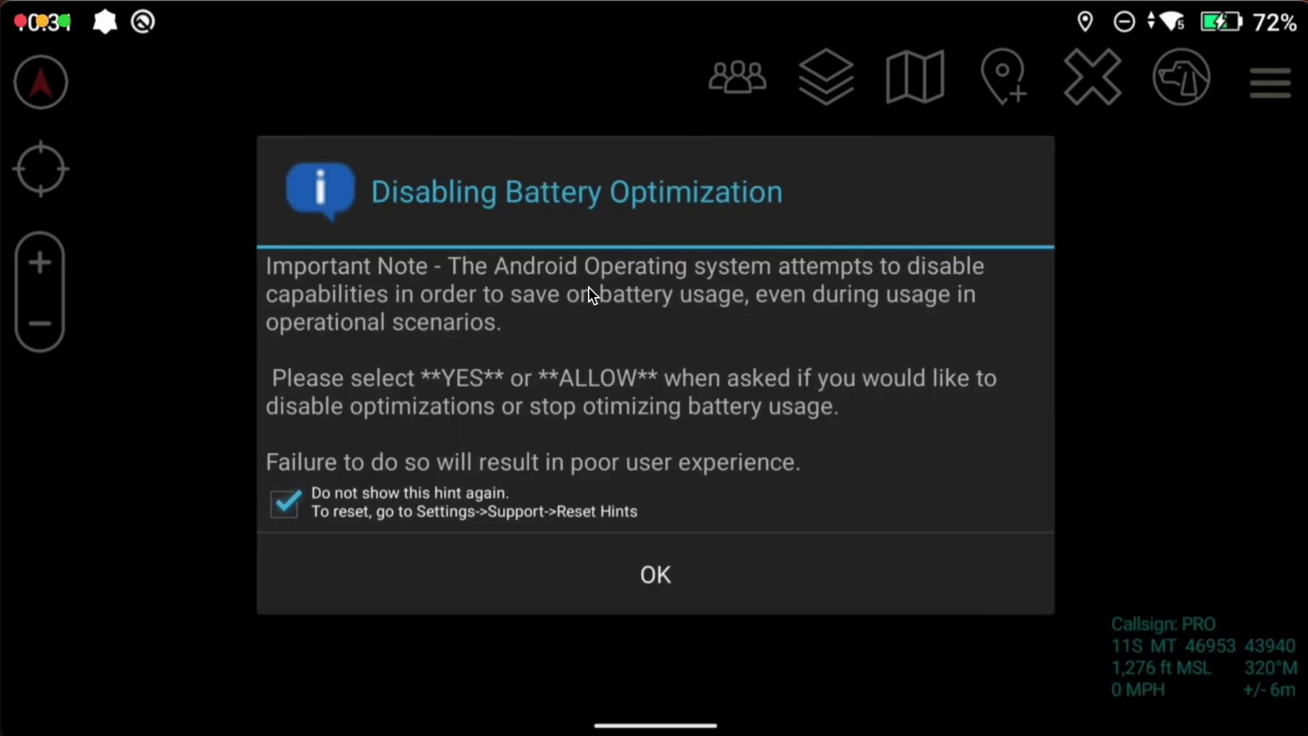
pyautogui.click(681, 572)
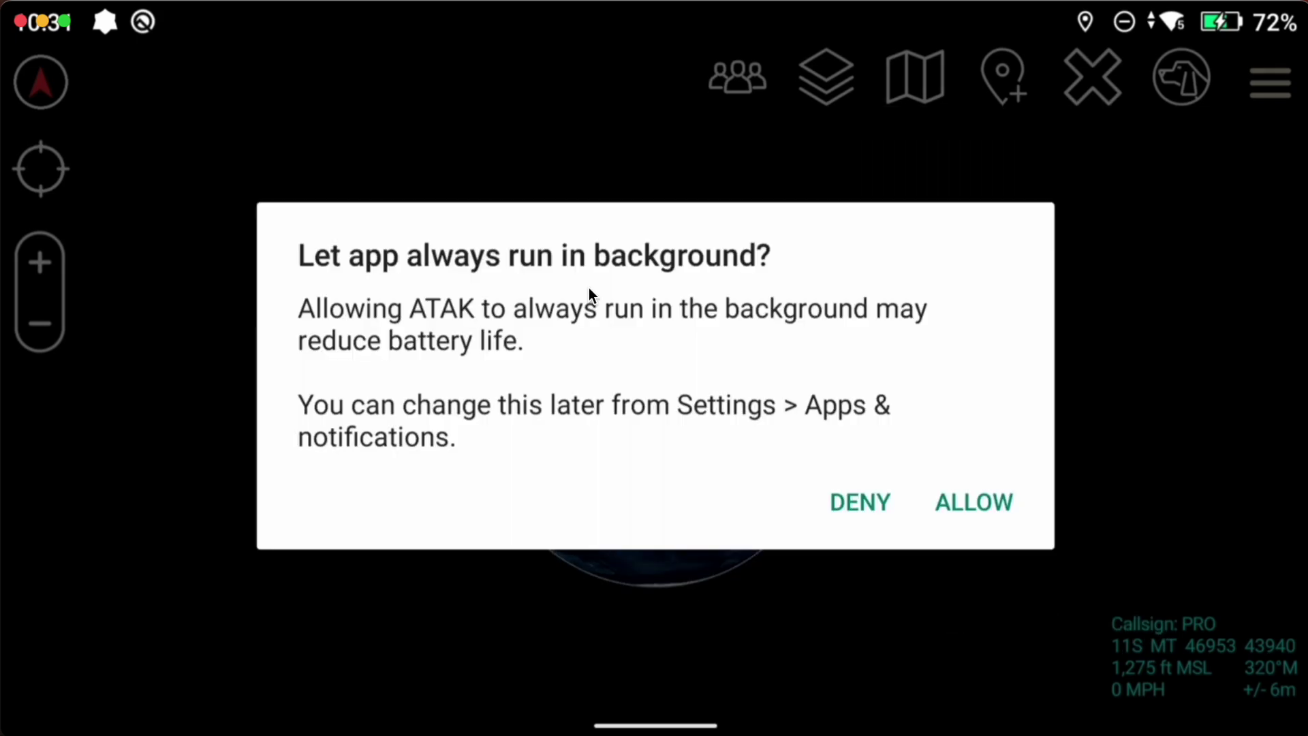
pyautogui.press('Escape')
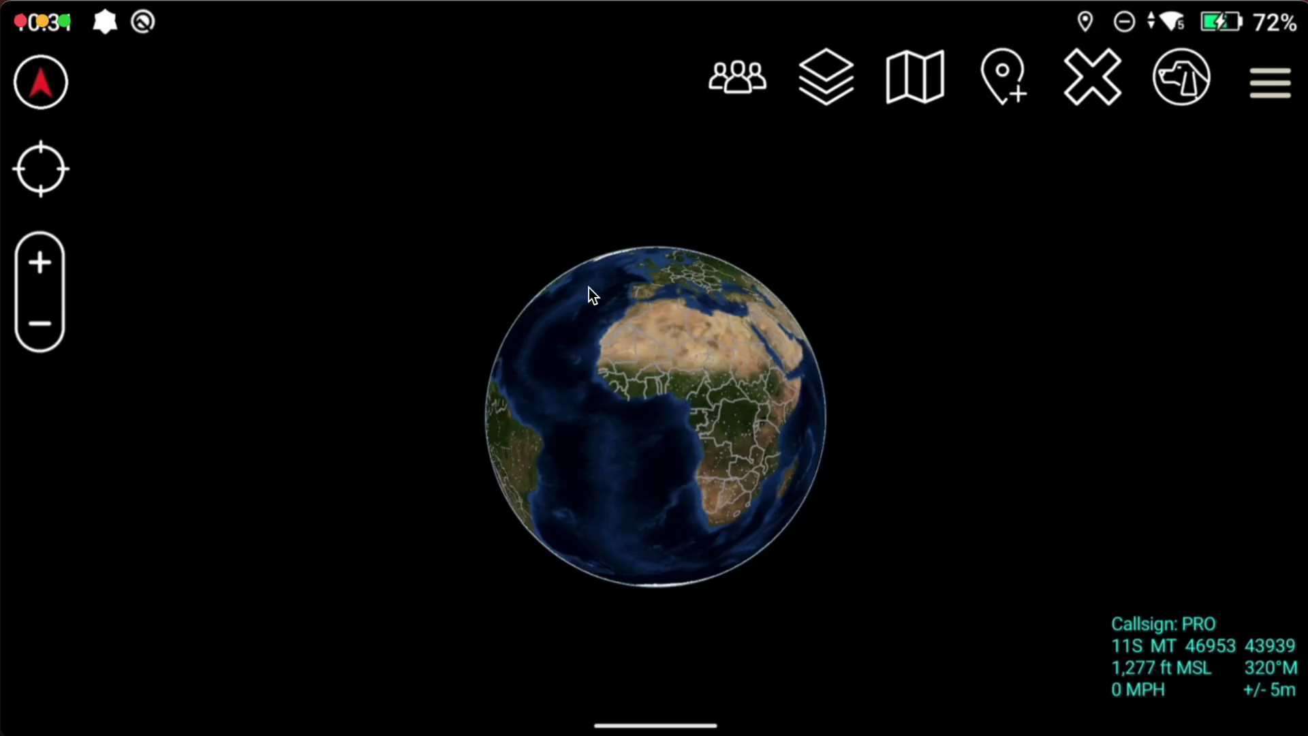
# Install the ATAK-Plugin-uastool apk from Files, then close Files back to the home screen
pyautogui.press('super')
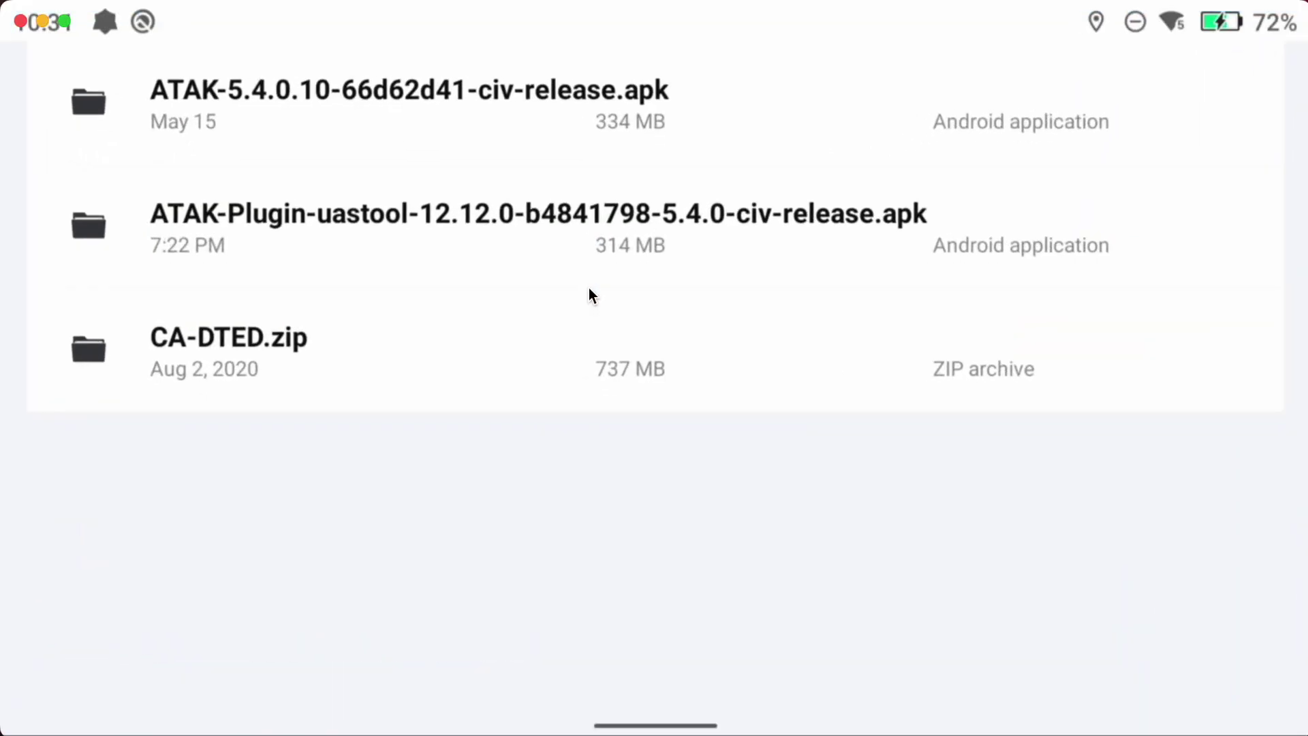
pyautogui.click(484, 202)
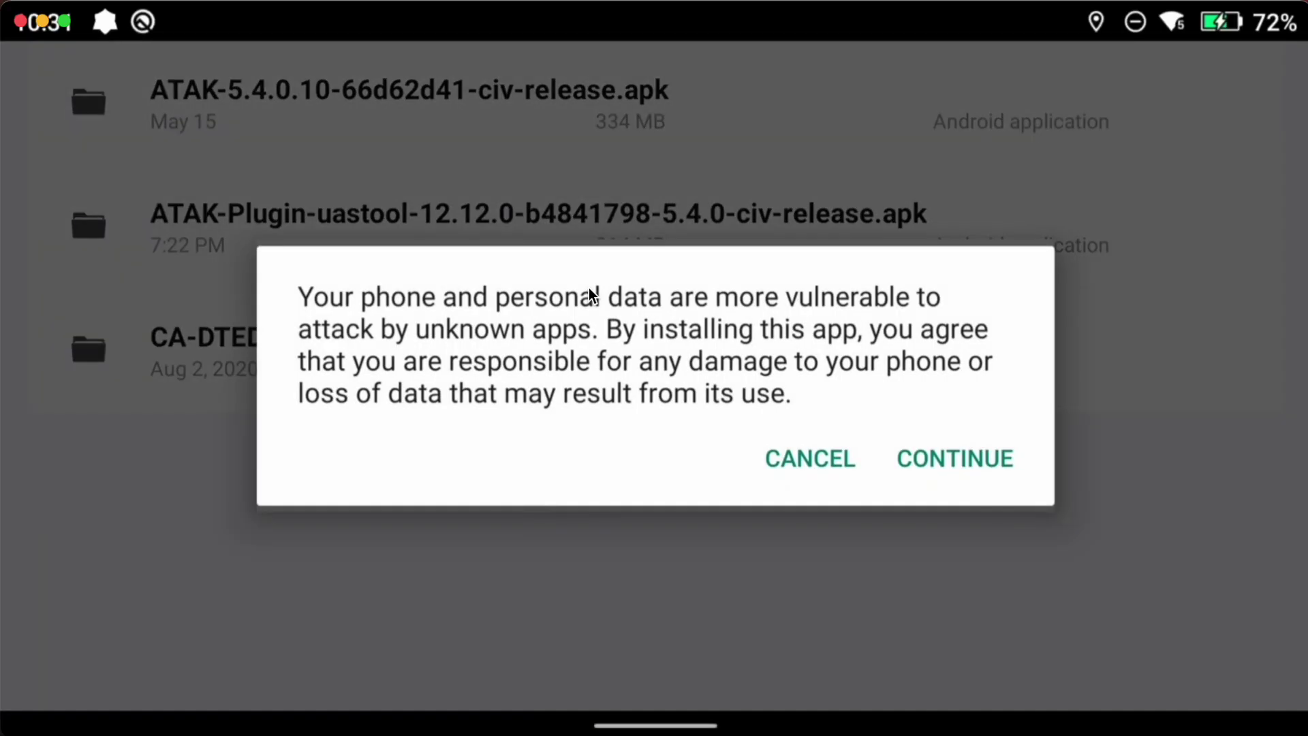
pyautogui.click(971, 463)
pyautogui.click(967, 465)
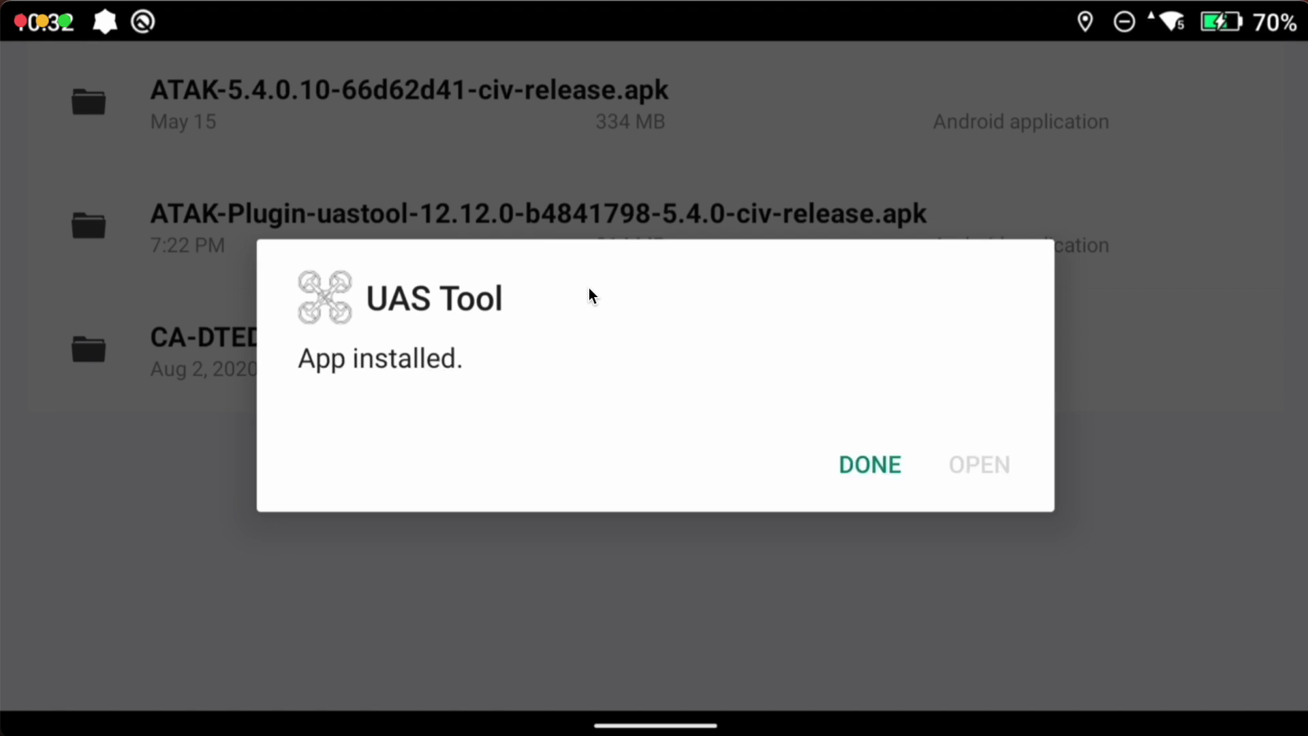
pyautogui.press('Return')
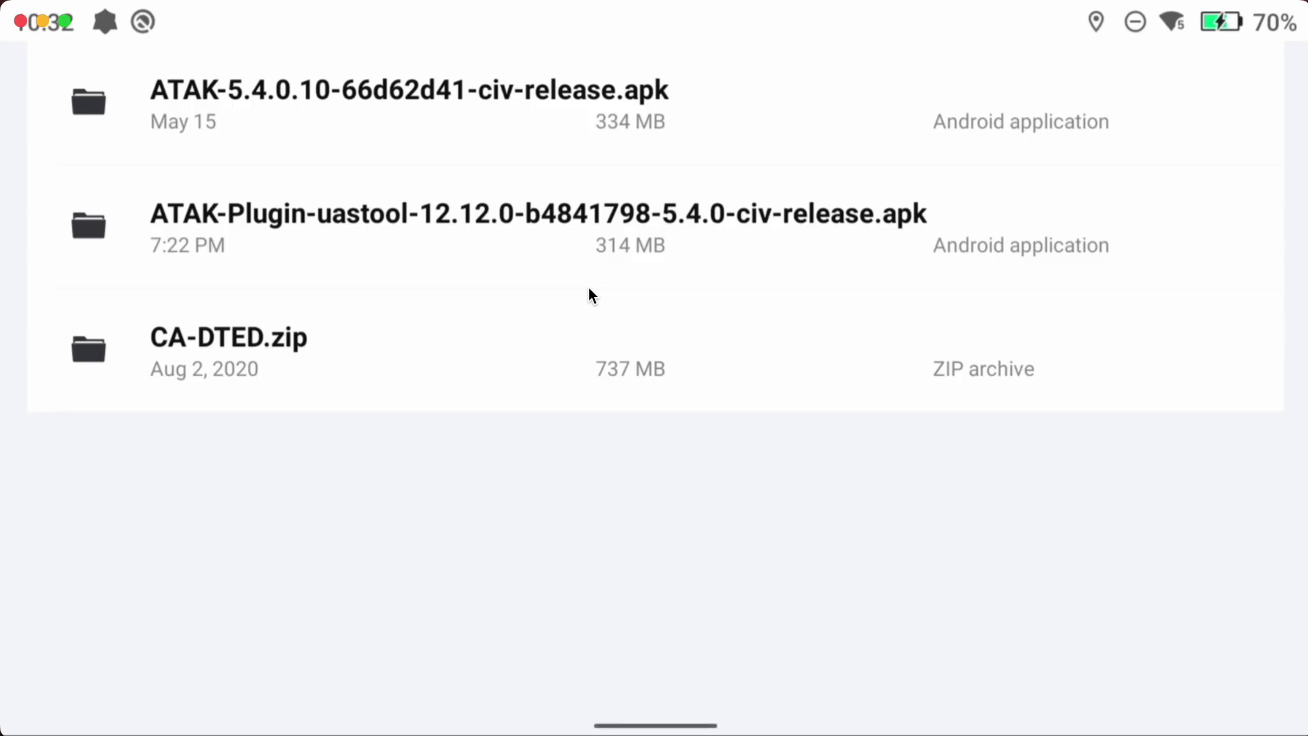
pyautogui.middleClick(591, 294)
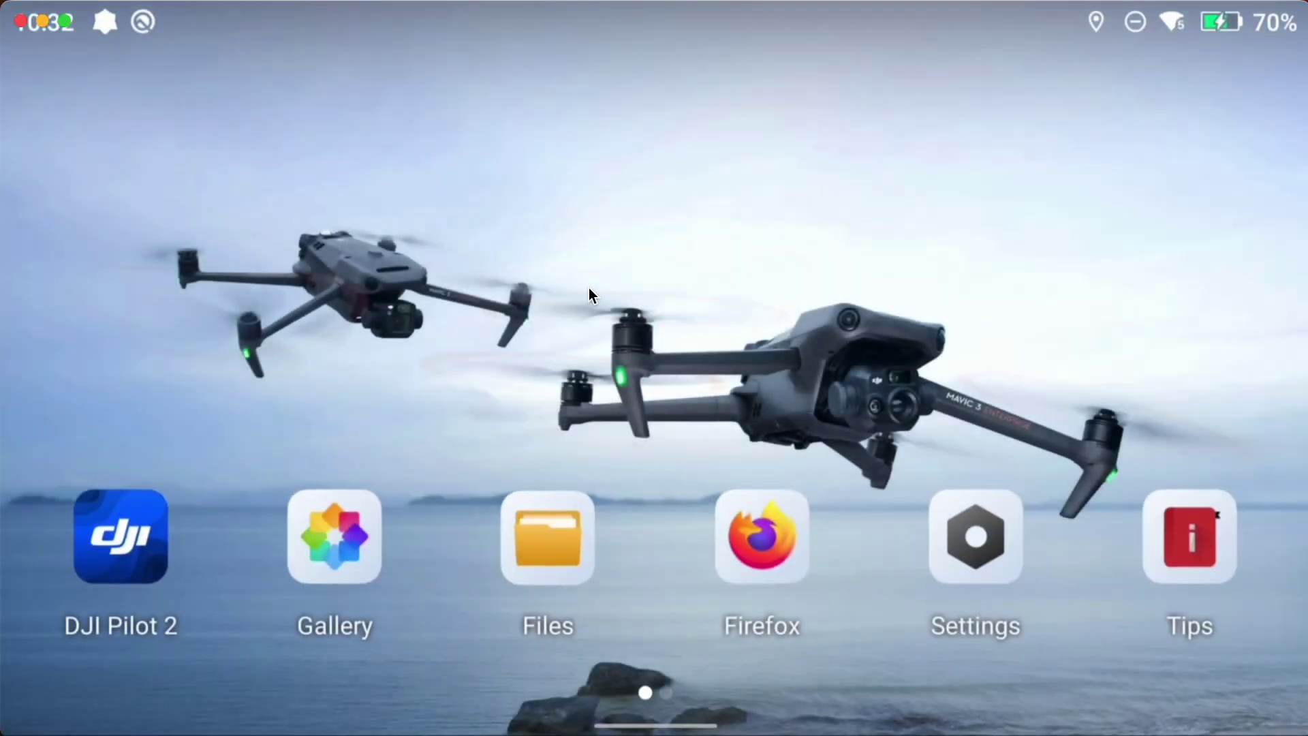
# Load the UAS Tool plugin into ATAK and choose the DJIV5 platform to install
pyautogui.scroll(-1, 591, 294)
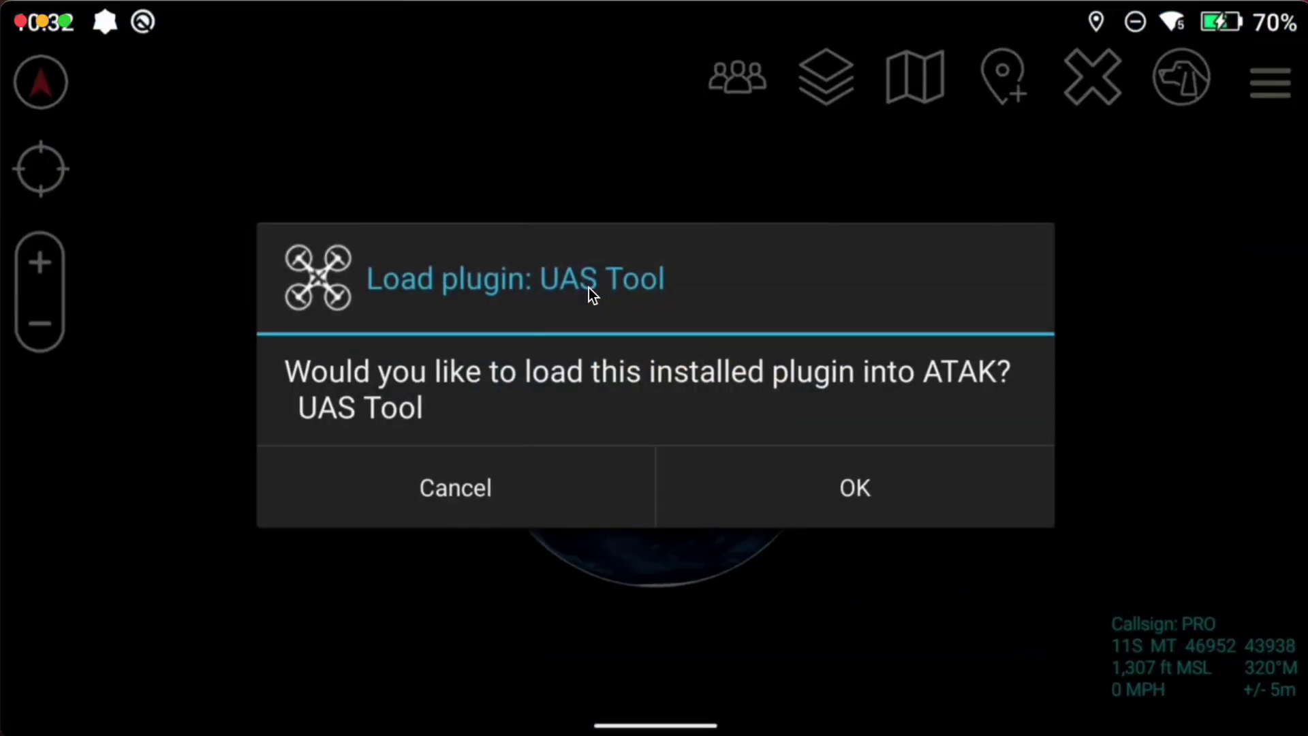
pyautogui.click(876, 485)
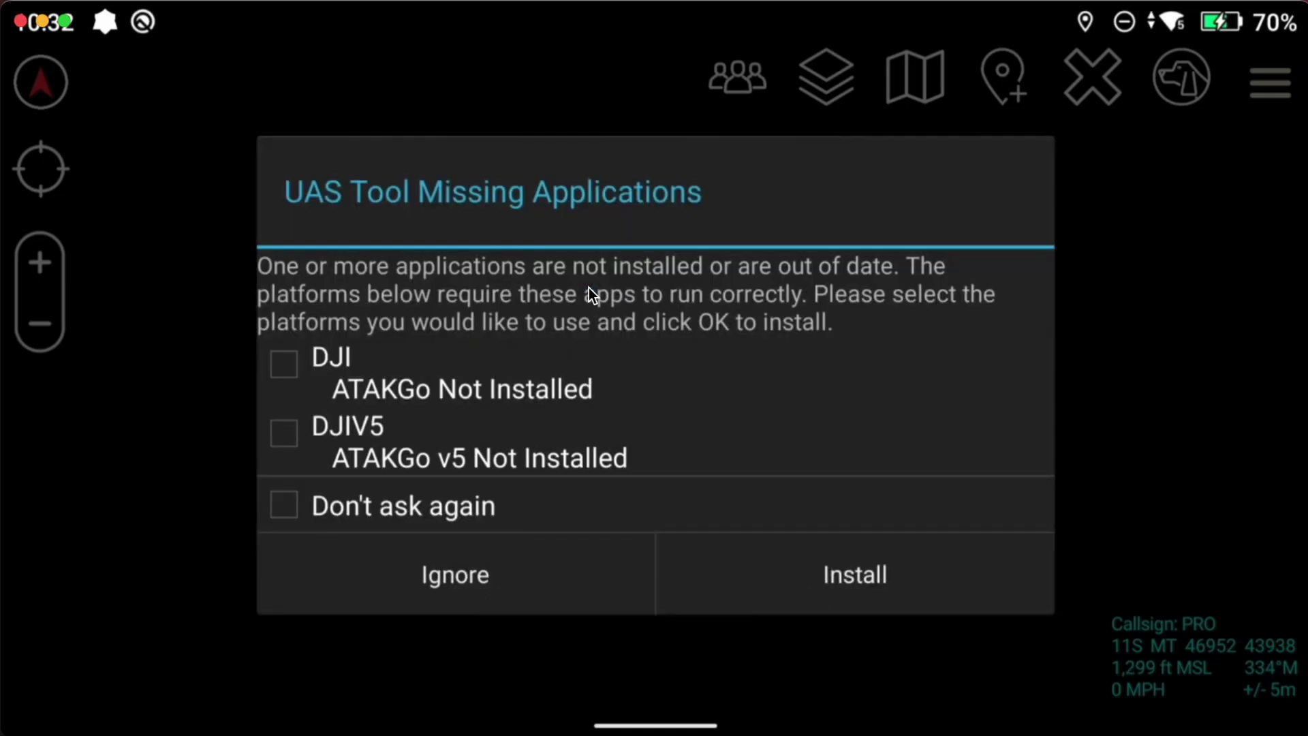
pyautogui.click(283, 433)
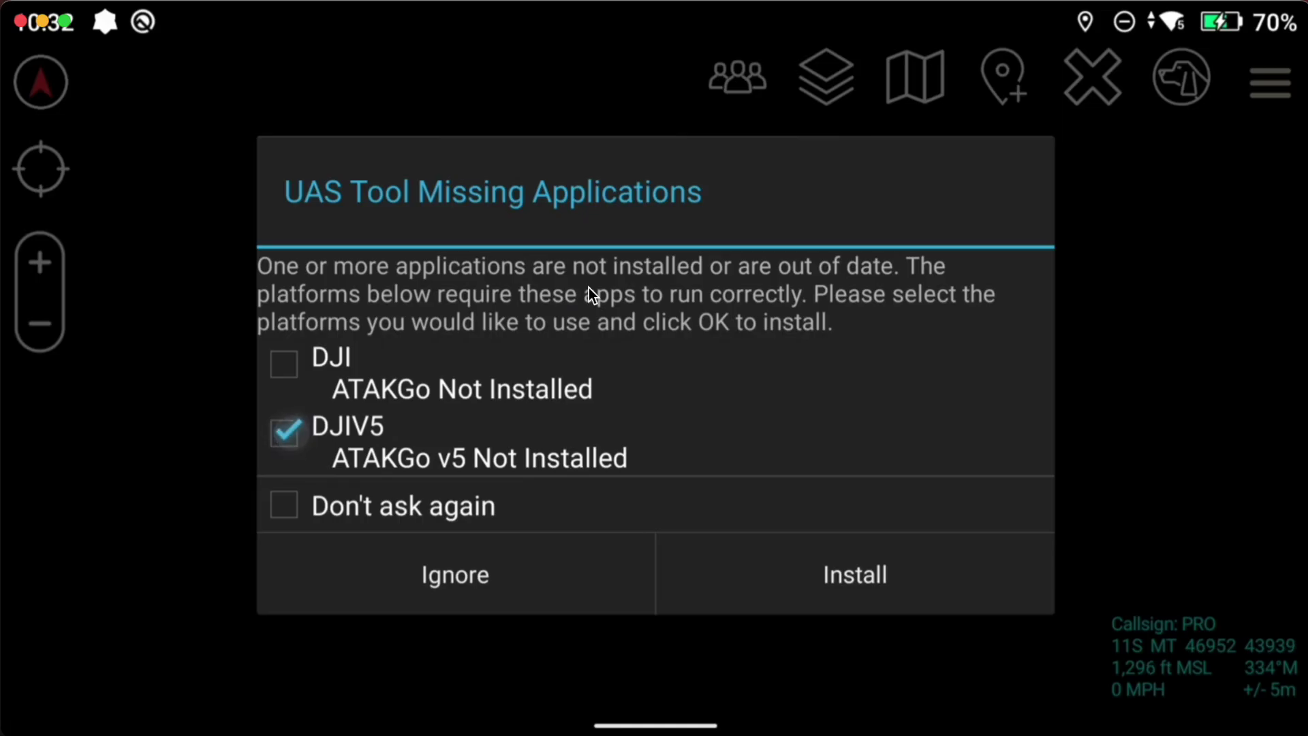
pyautogui.click(864, 581)
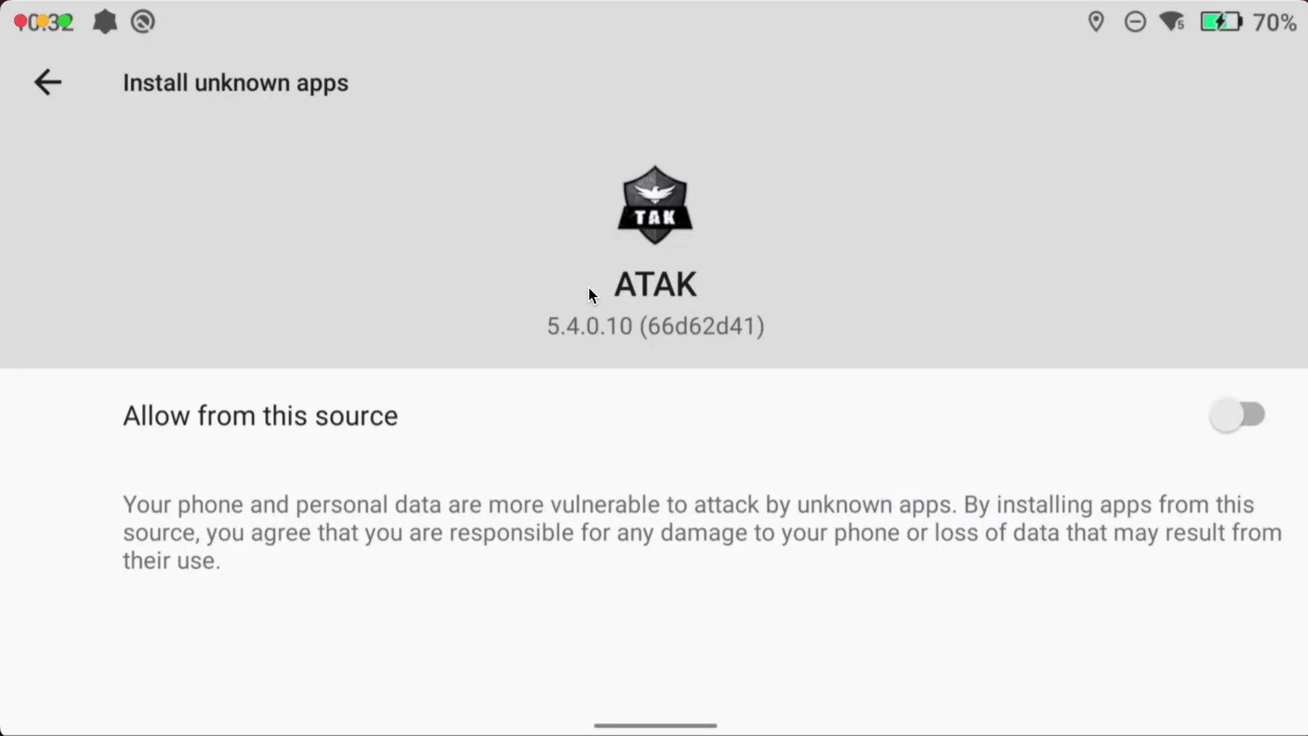
# Allow installs from ATAK as a source, then install and open ATAKGo v5
pyautogui.click(1239, 414)
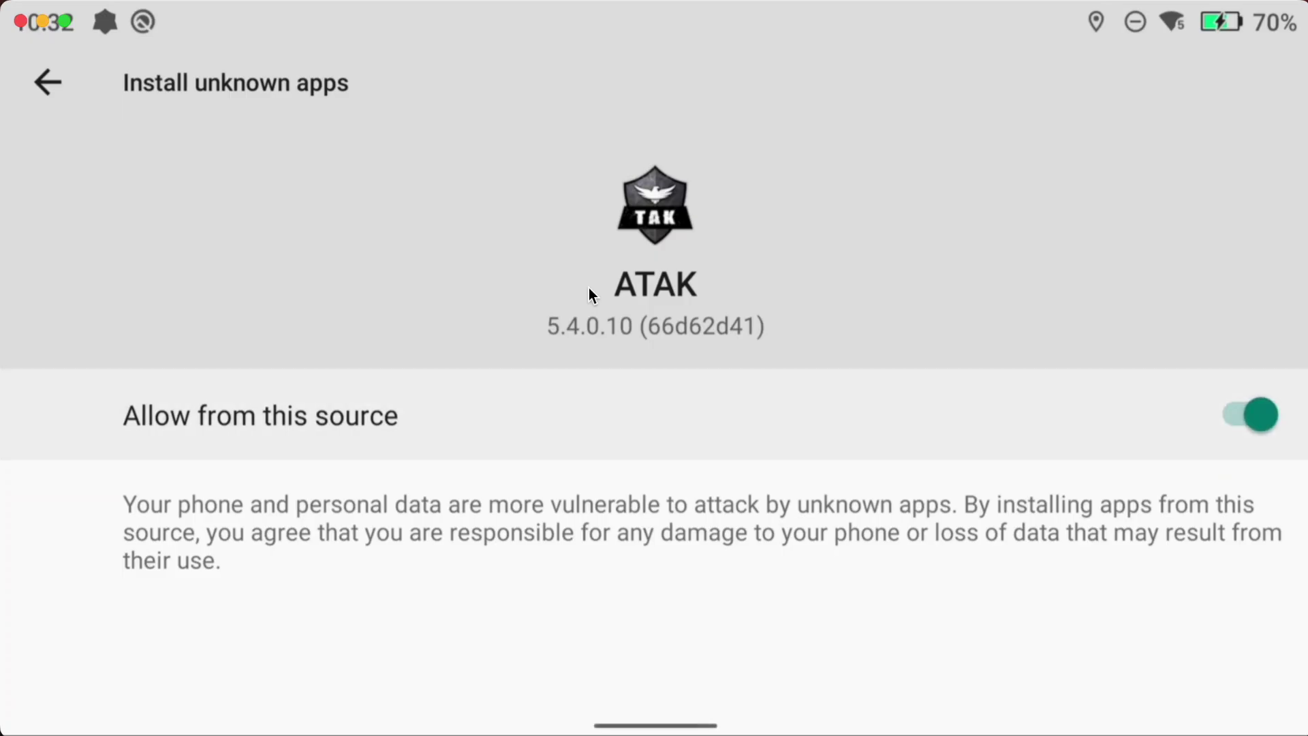
pyautogui.click(48, 82)
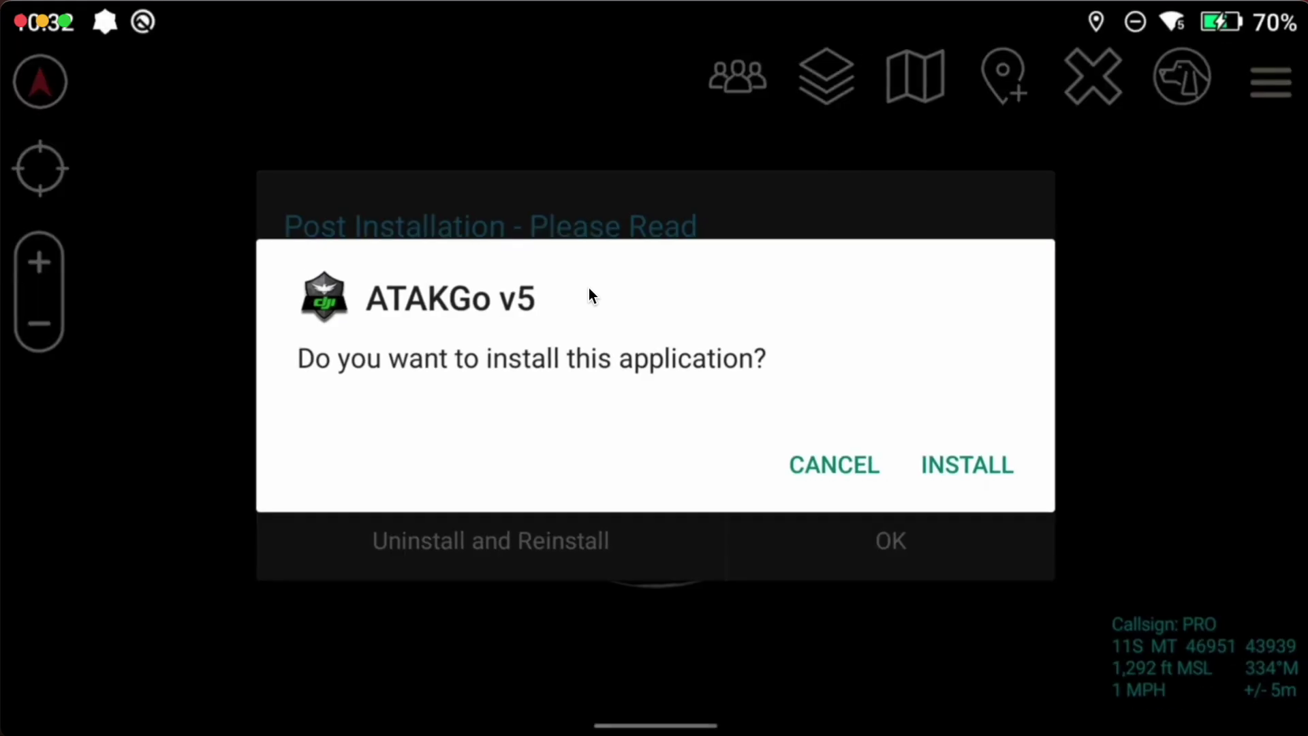
pyautogui.click(968, 464)
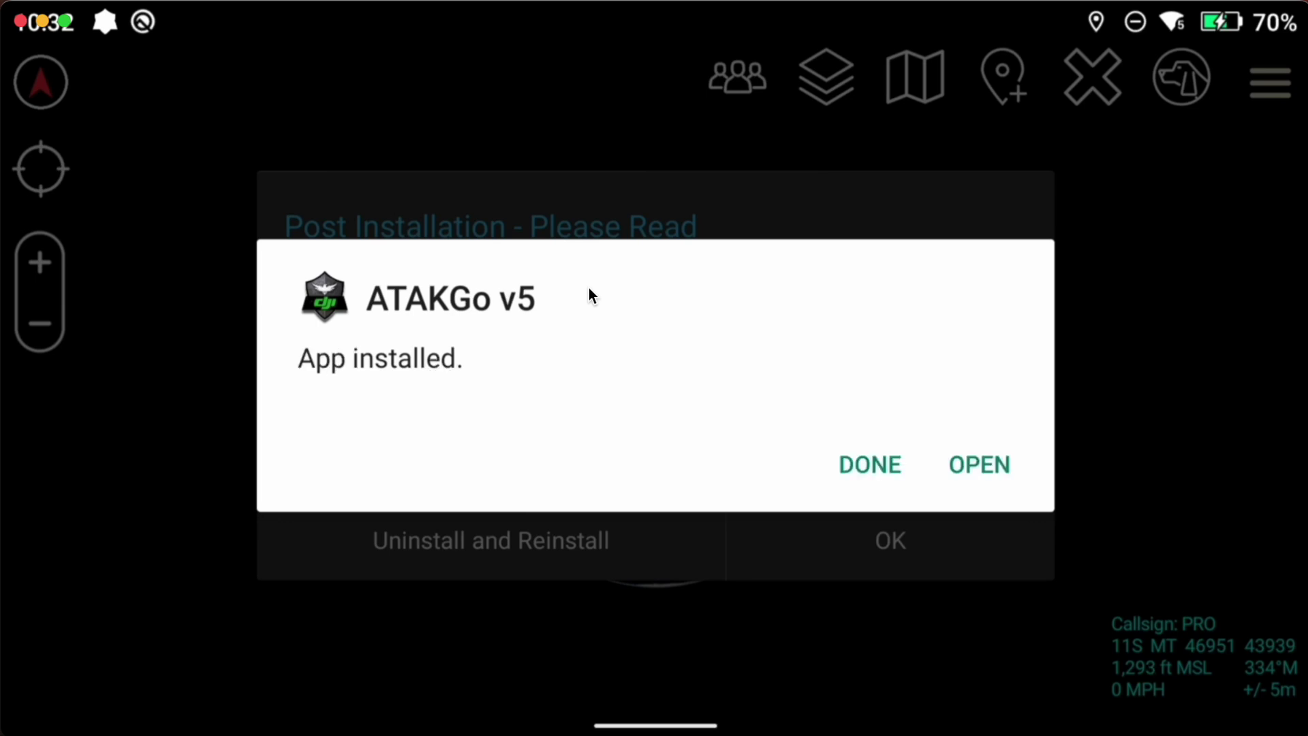
pyautogui.click(979, 464)
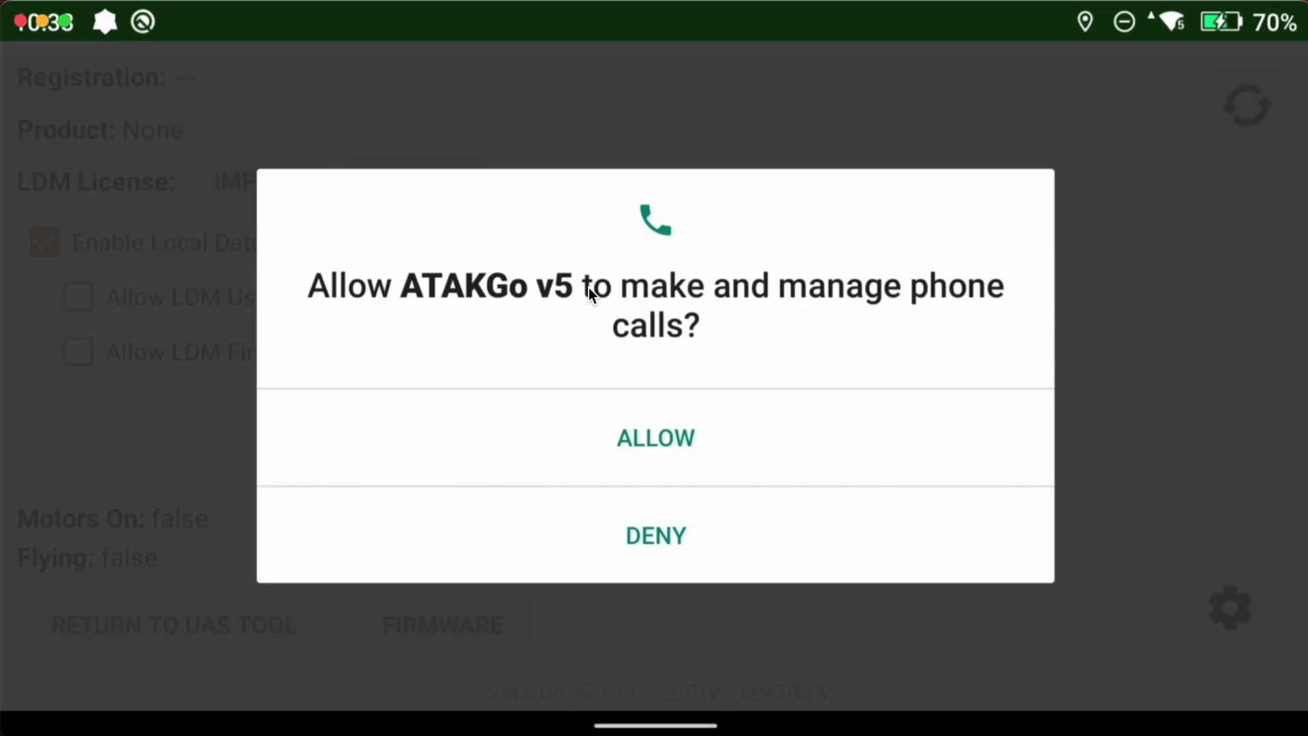
# Grant ATAKGo v5 the phone, location, photos/media and audio permissions
pyautogui.click(777, 436)
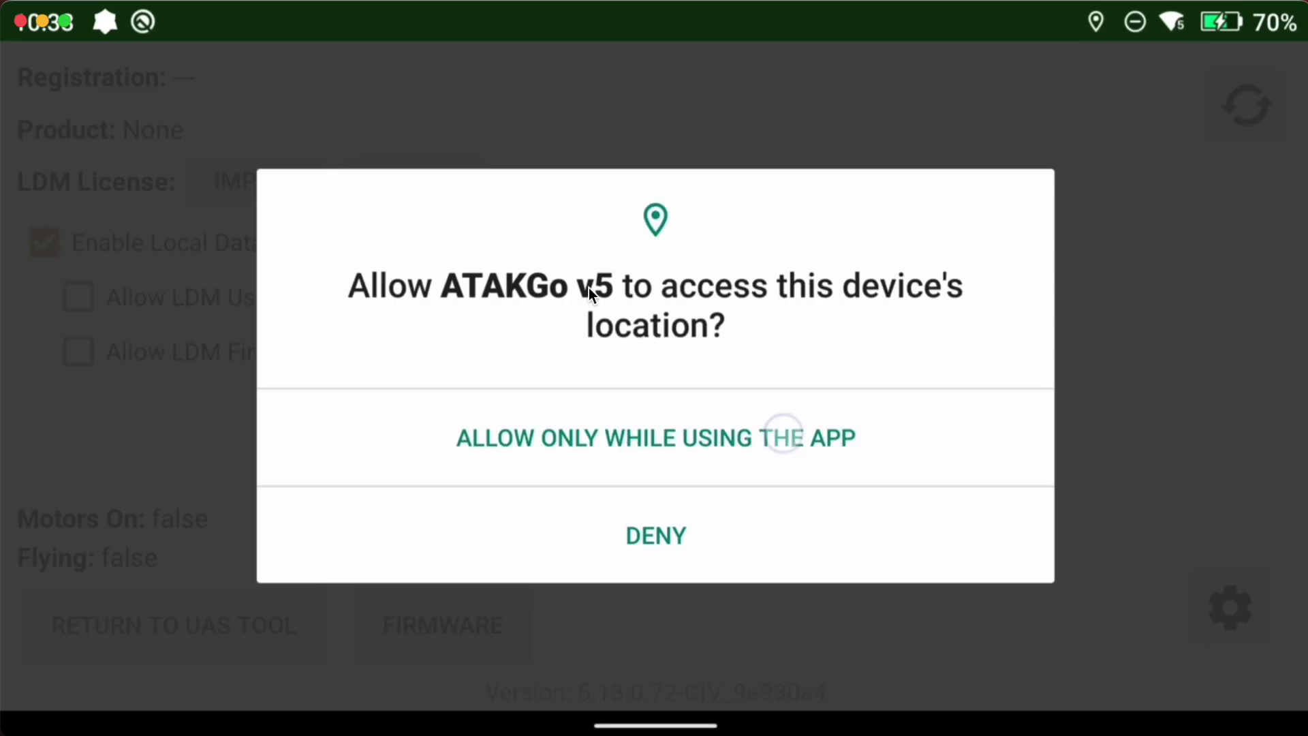
pyautogui.click(867, 437)
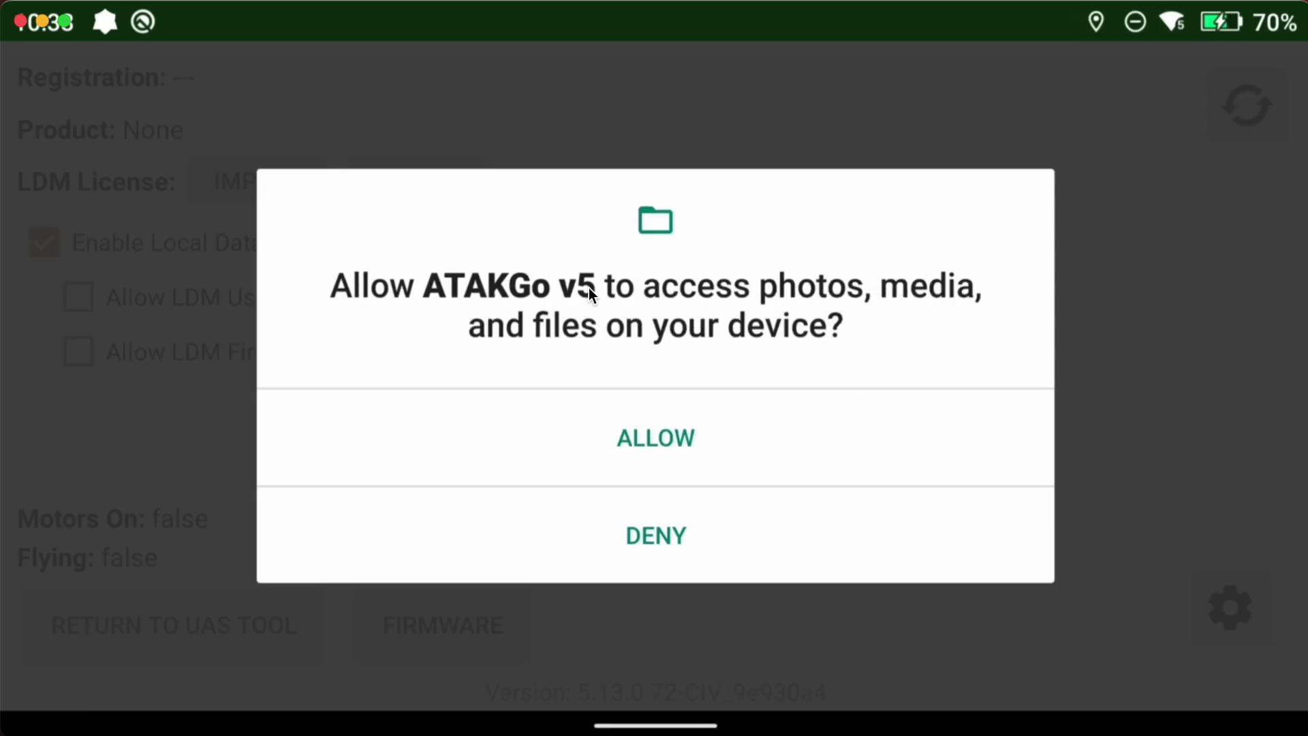
pyautogui.click(867, 438)
pyautogui.click(867, 417)
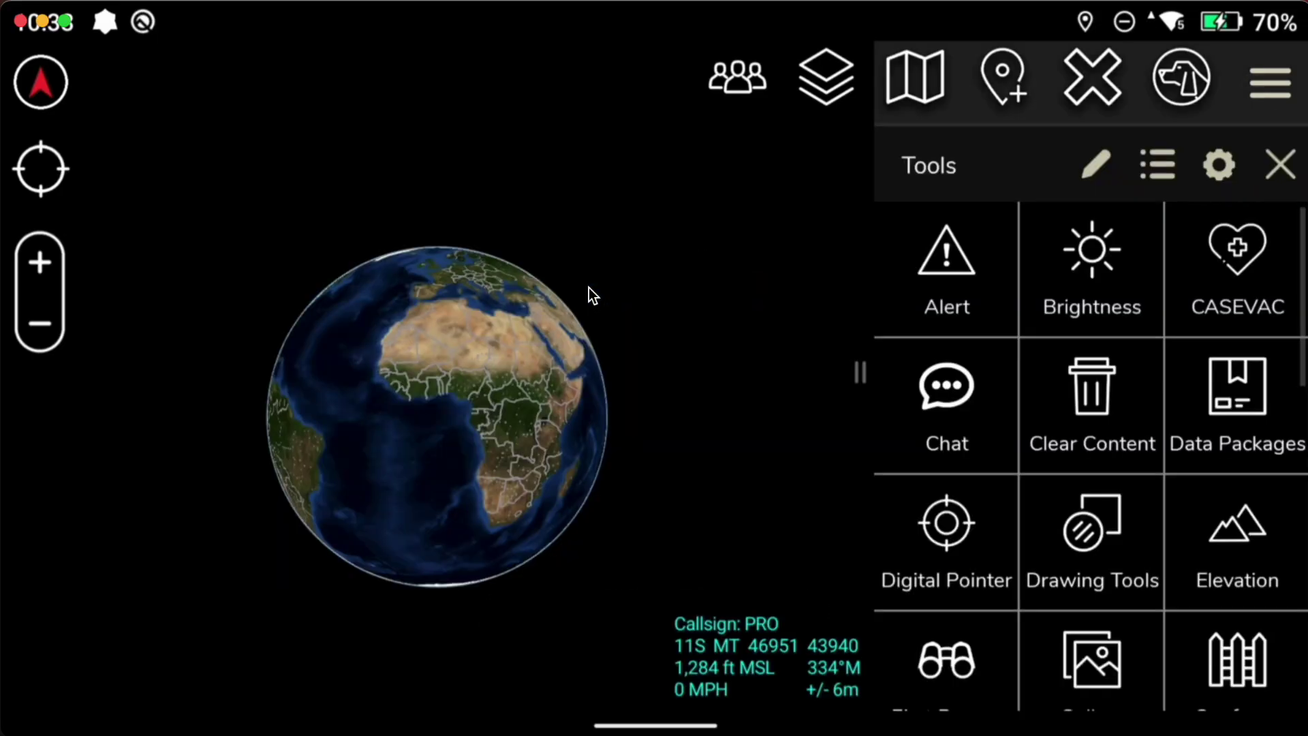
# Check in the Tools list's Plugins manager that UAS Tool shows Loaded and Current, then return to the map
pyautogui.click(1158, 164)
pyautogui.moveTo(1183, 572); pyautogui.dragTo(1189, 342)
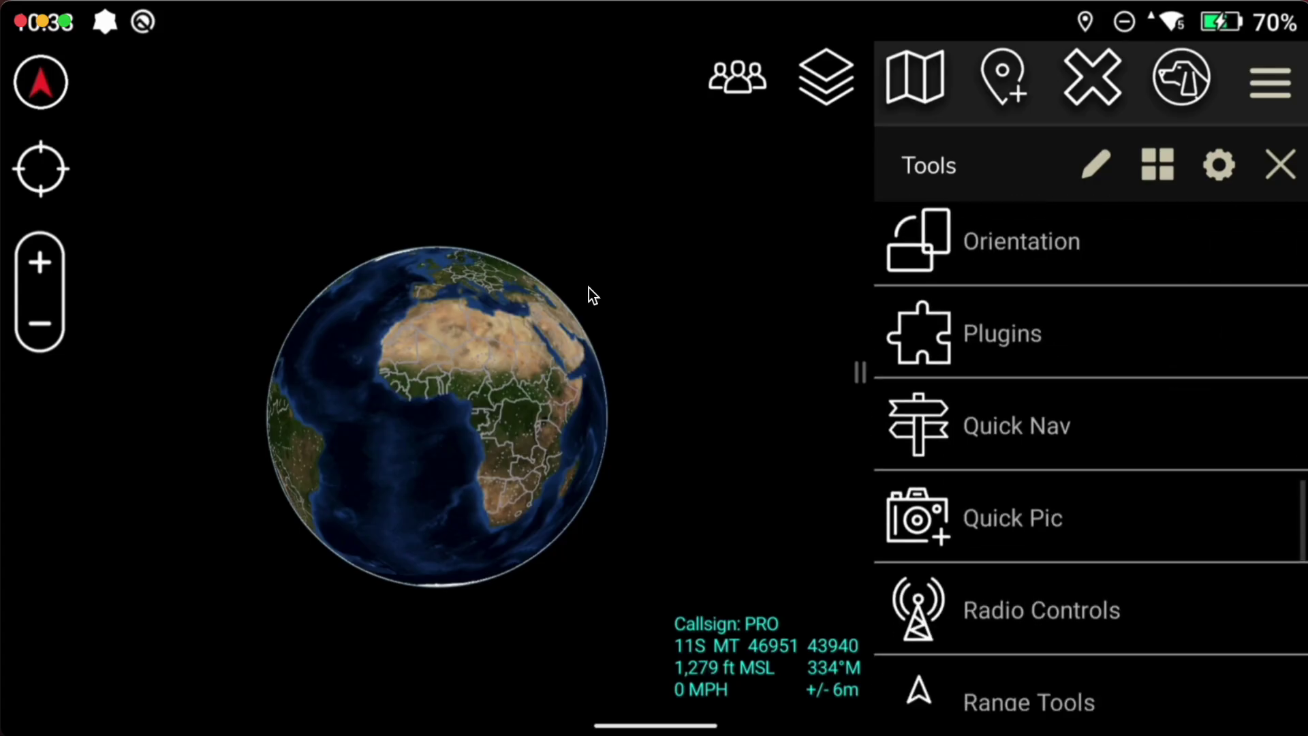
pyautogui.click(1140, 342)
pyautogui.moveTo(951, 455); pyautogui.dragTo(1060, 218)
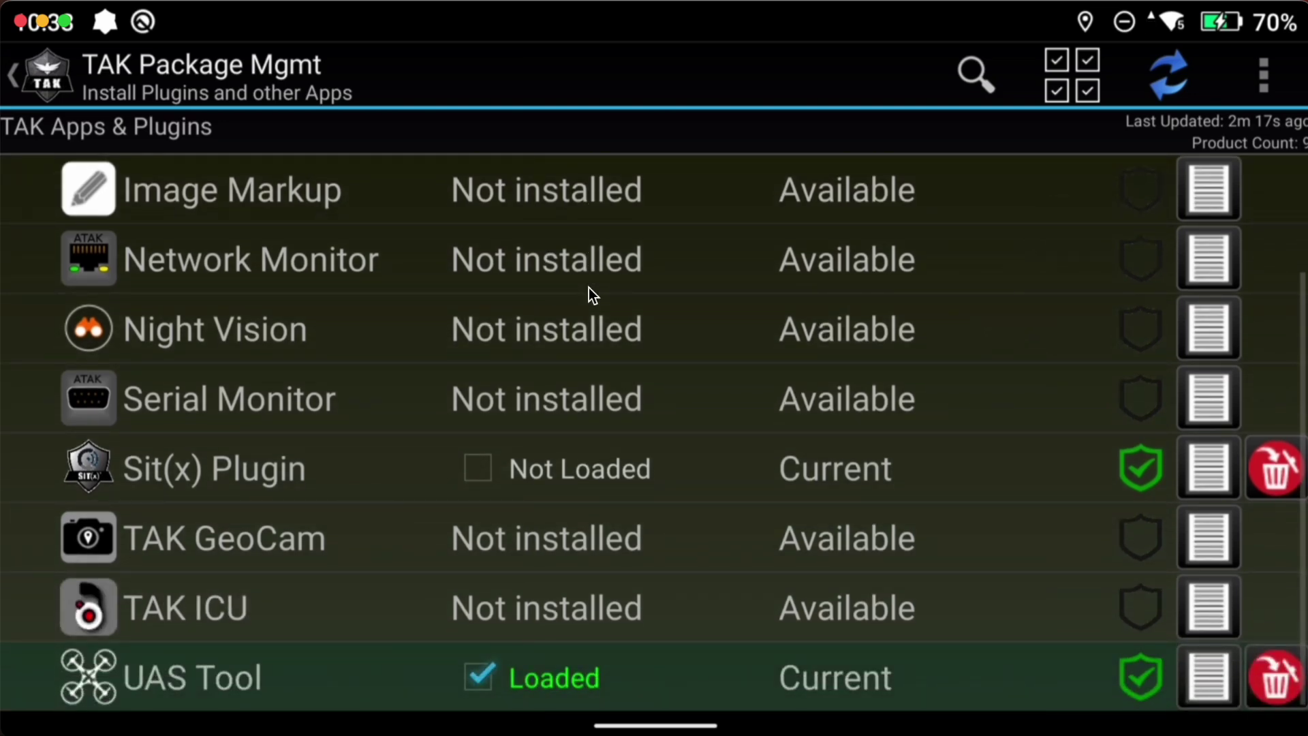
pyautogui.click(47, 75)
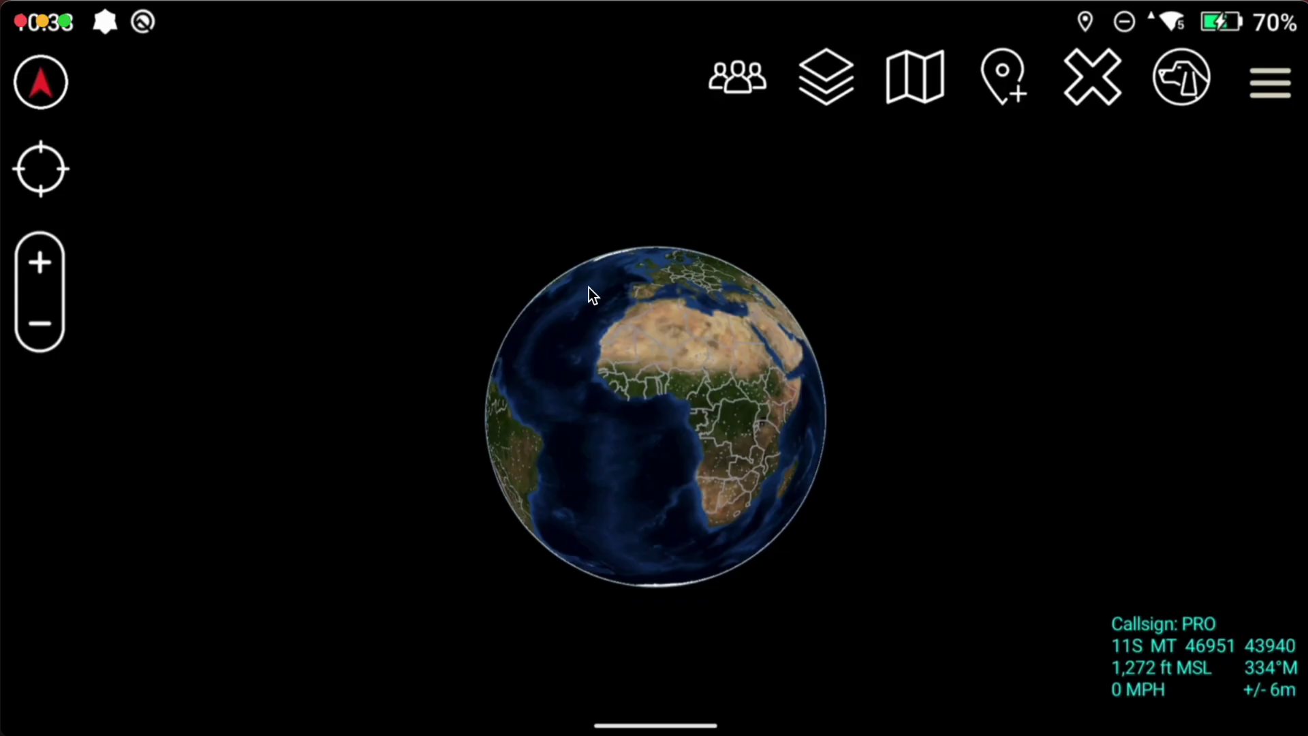
# Start a file import from Local SD storage via the Tools list
pyautogui.click(1270, 82)
pyautogui.moveTo(1186, 589); pyautogui.dragTo(1186, 310)
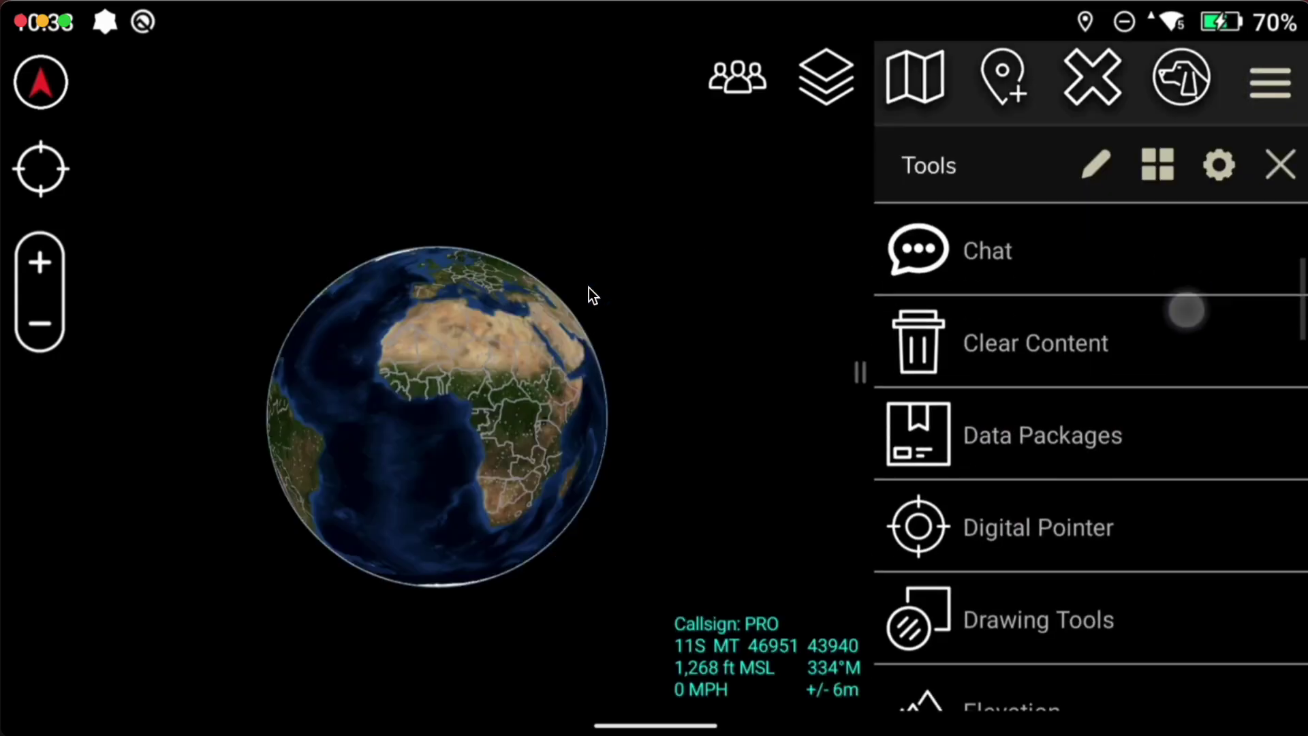
pyautogui.moveTo(1186, 507); pyautogui.dragTo(1183, 254)
pyautogui.moveTo(1174, 534); pyautogui.dragTo(1174, 312)
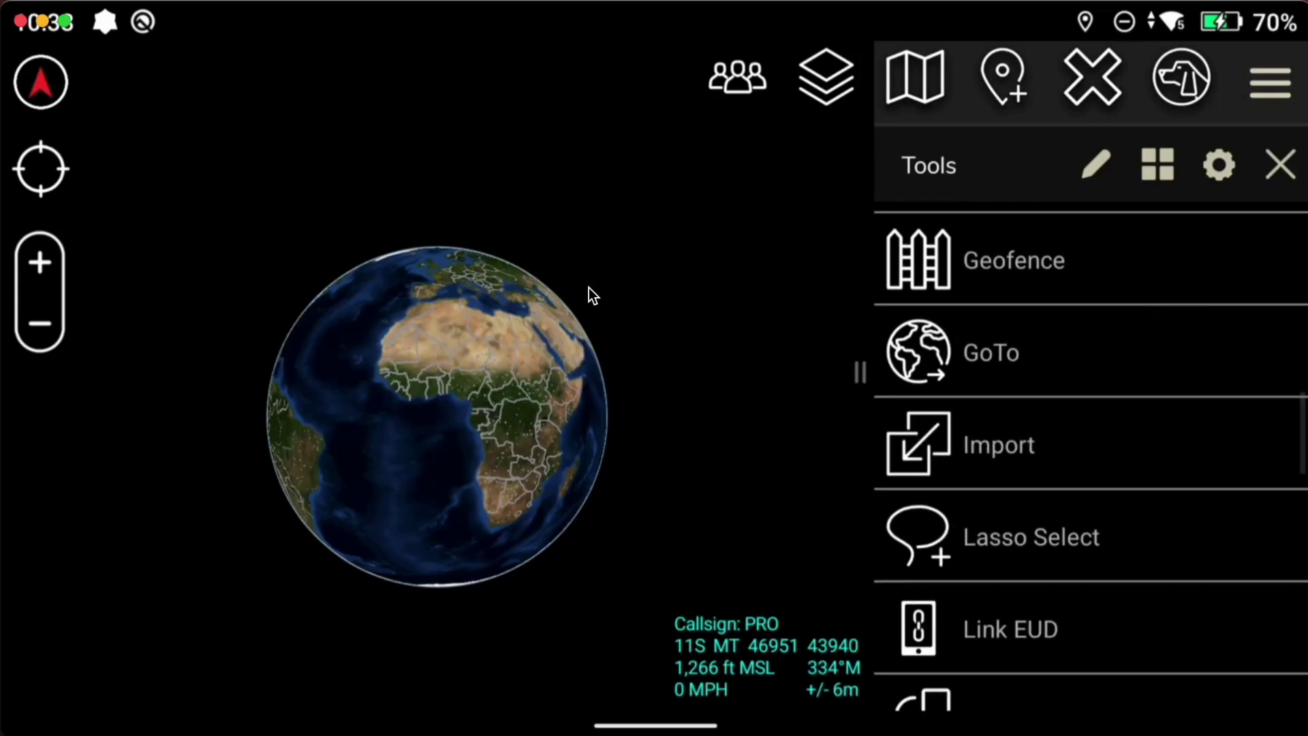
pyautogui.click(1103, 441)
pyautogui.click(314, 389)
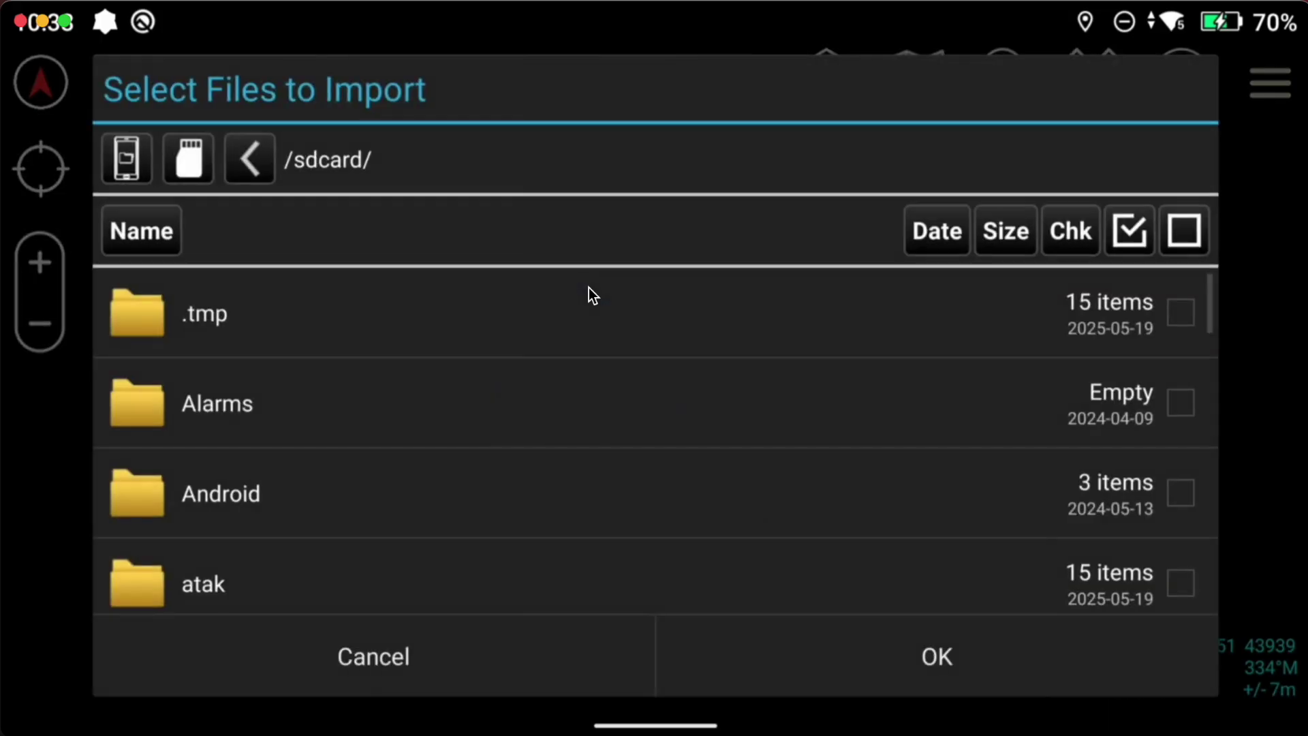
# Select CA-DTED.zip in the Download folder and confirm importing it
pyautogui.moveTo(693, 466); pyautogui.dragTo(790, 266)
pyautogui.moveTo(617, 512); pyautogui.dragTo(787, 273)
pyautogui.click(423, 502)
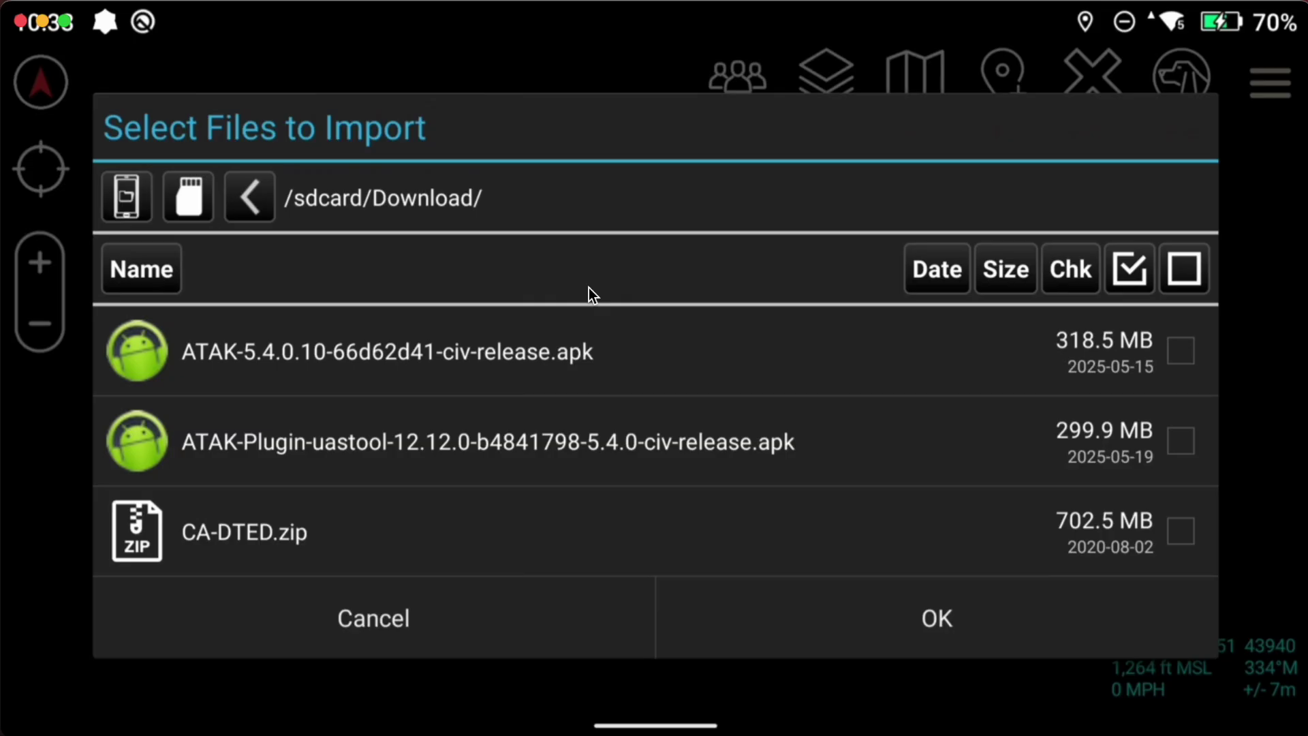
pyautogui.click(1181, 531)
pyautogui.click(940, 634)
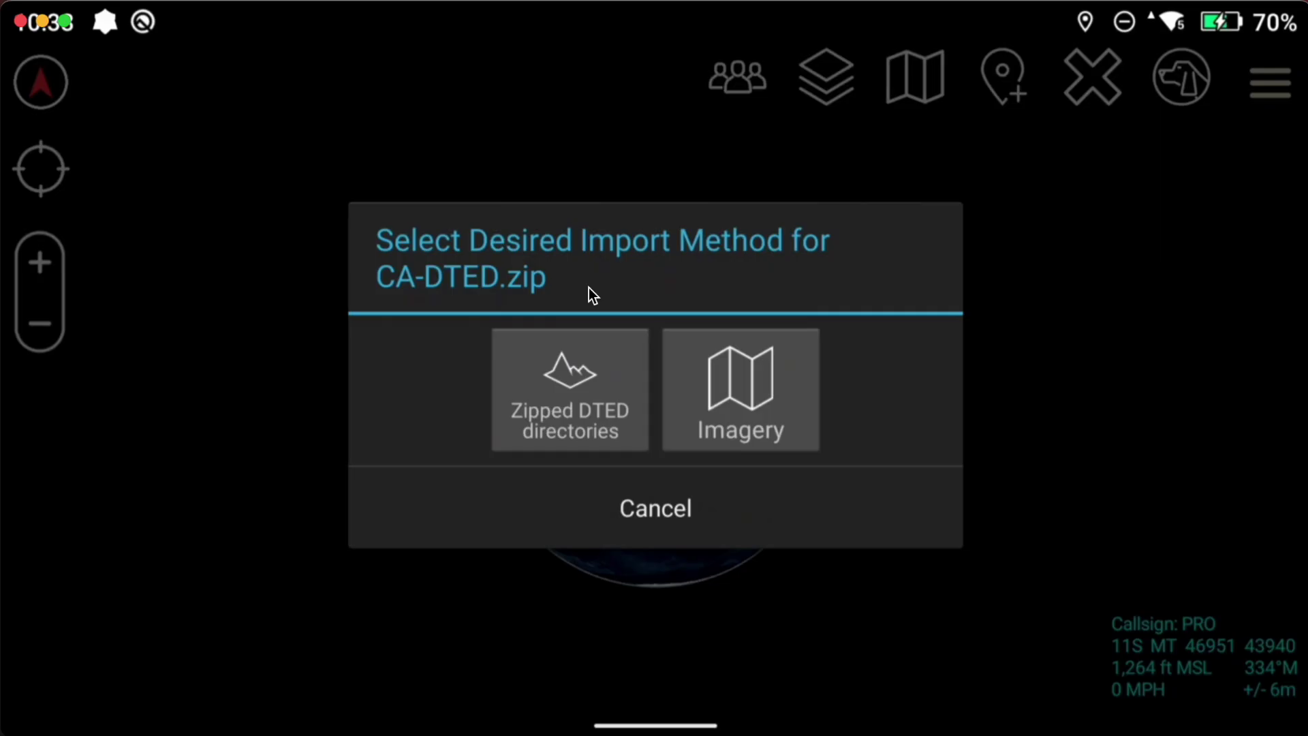
pyautogui.press('Escape')
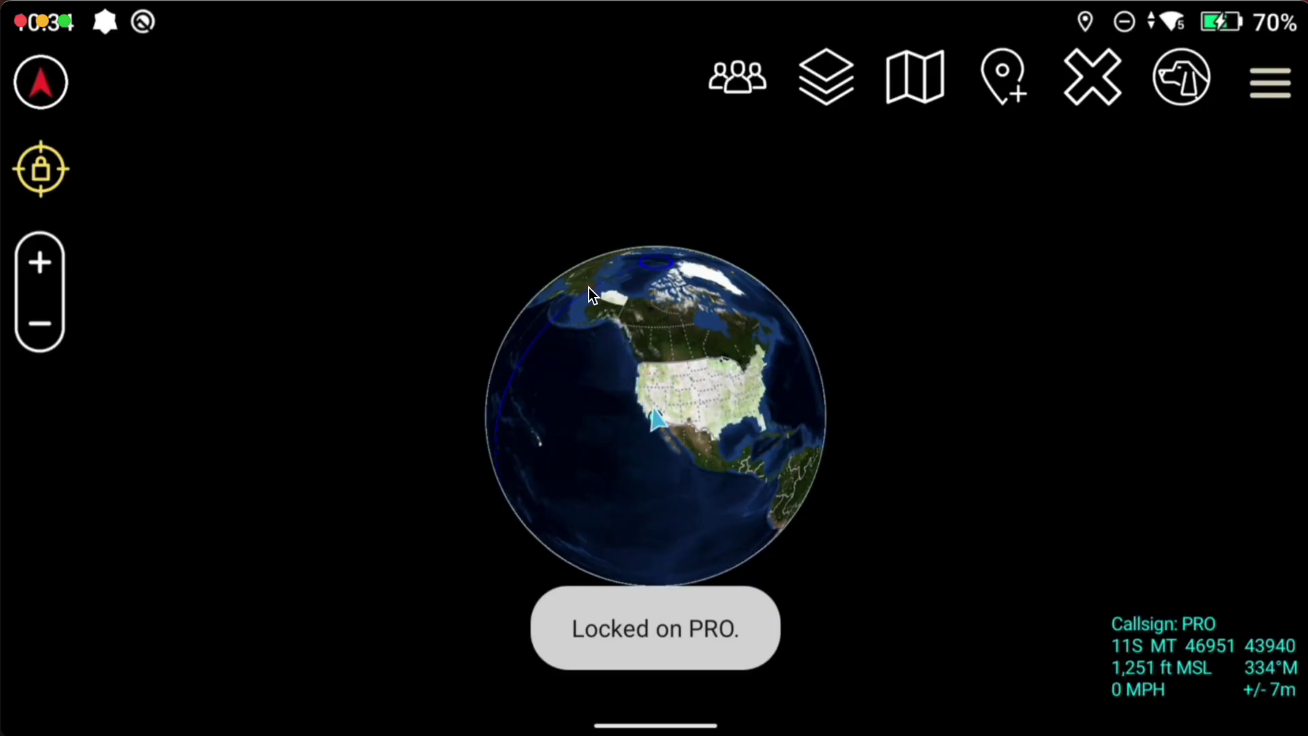
# Zoom in south of Corona and drop a Red X to read its DTED2 elevation
pyautogui.scroll(5, 650, 427)
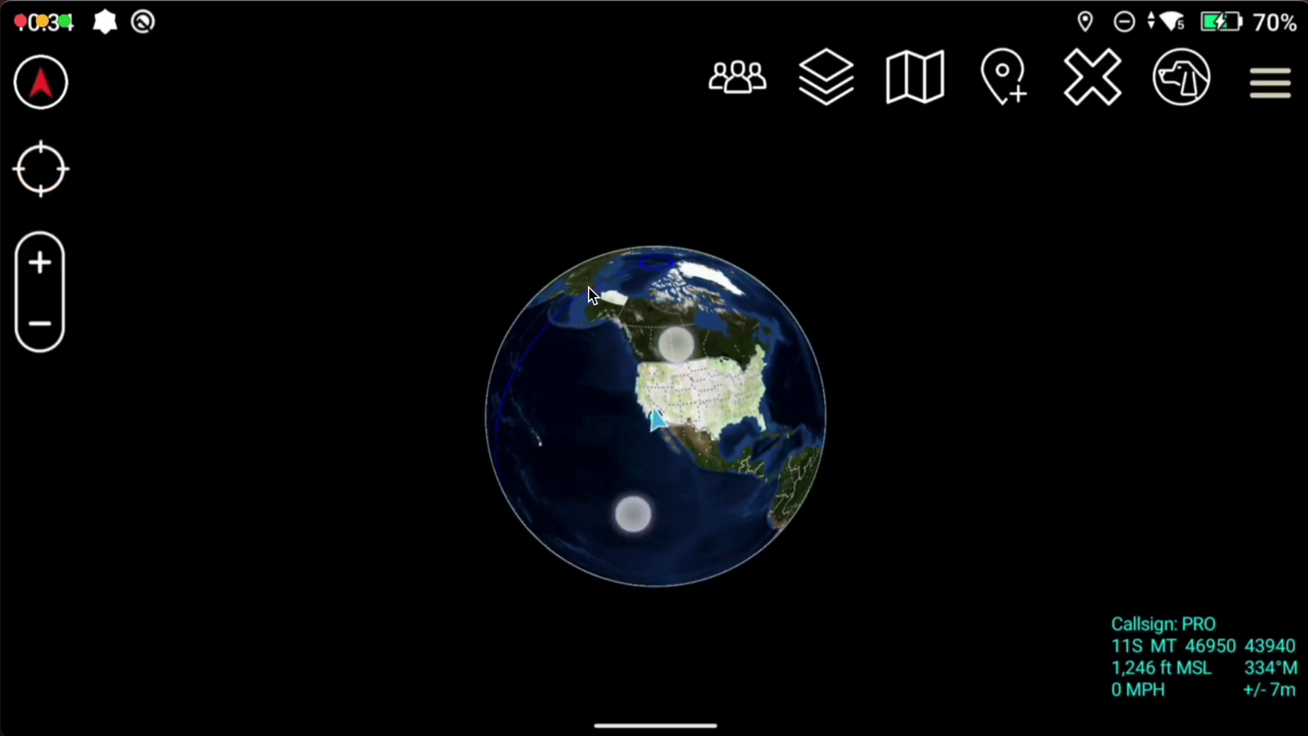
pyautogui.scroll(8, 590, 294)
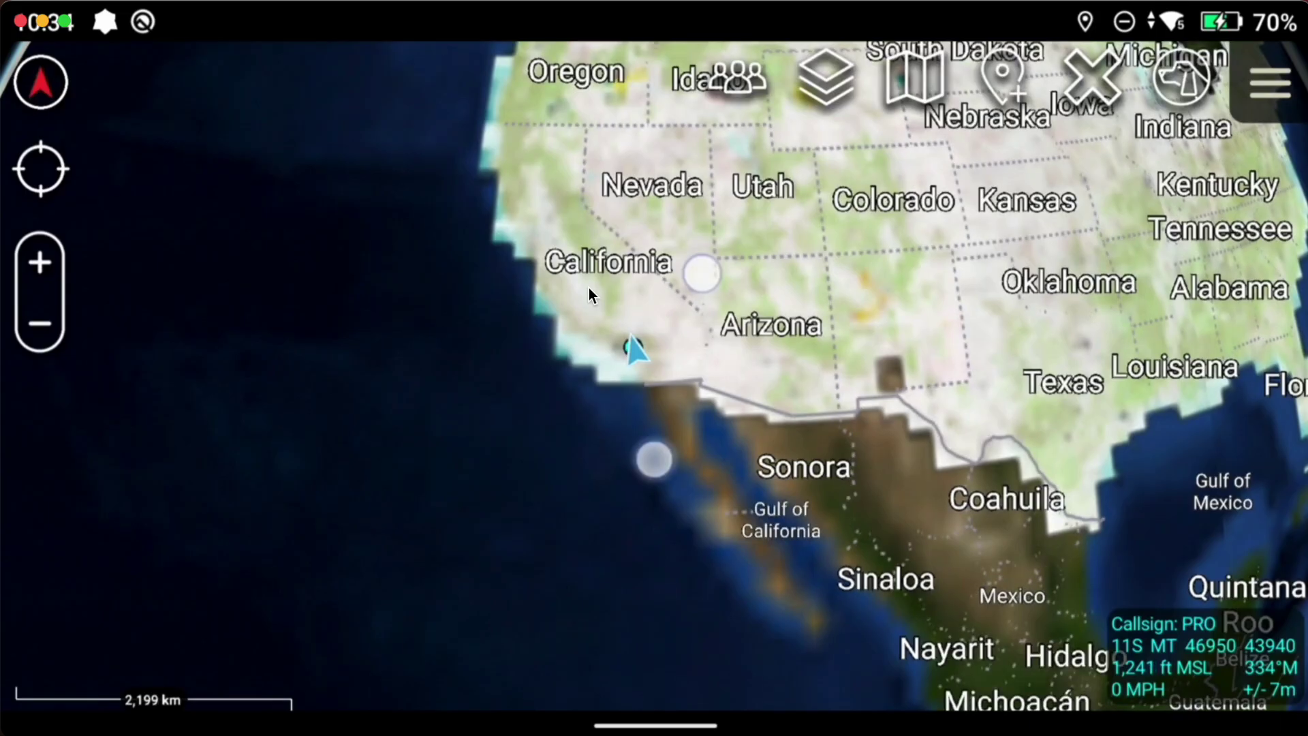
pyautogui.scroll(8, 590, 294)
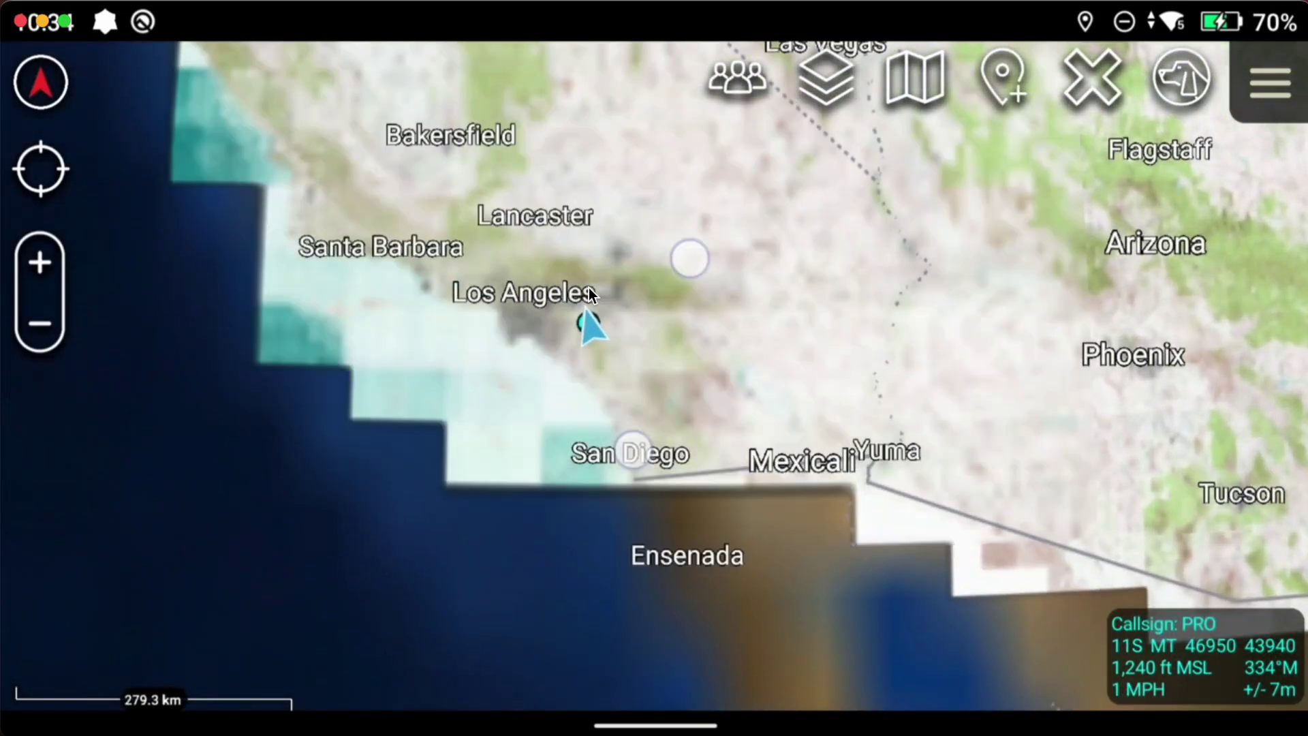
pyautogui.scroll(8, 590, 294)
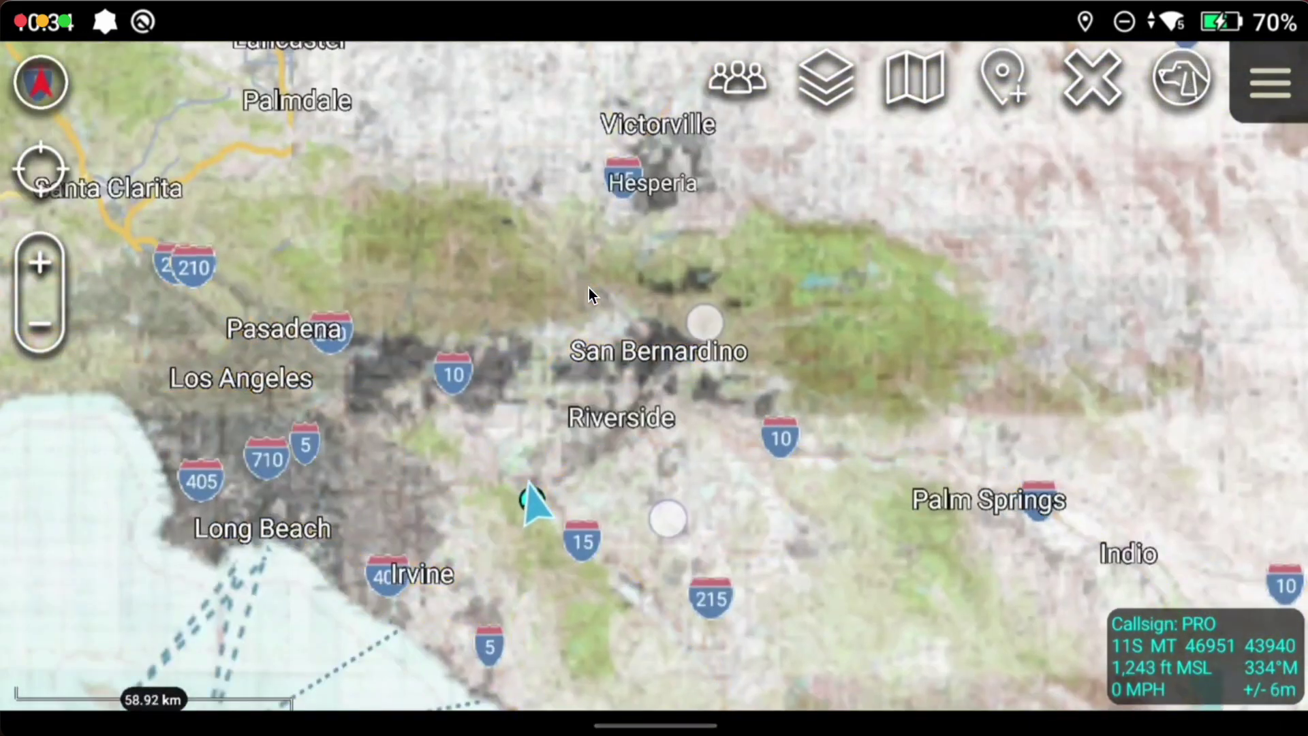
pyautogui.scroll(8, 590, 294)
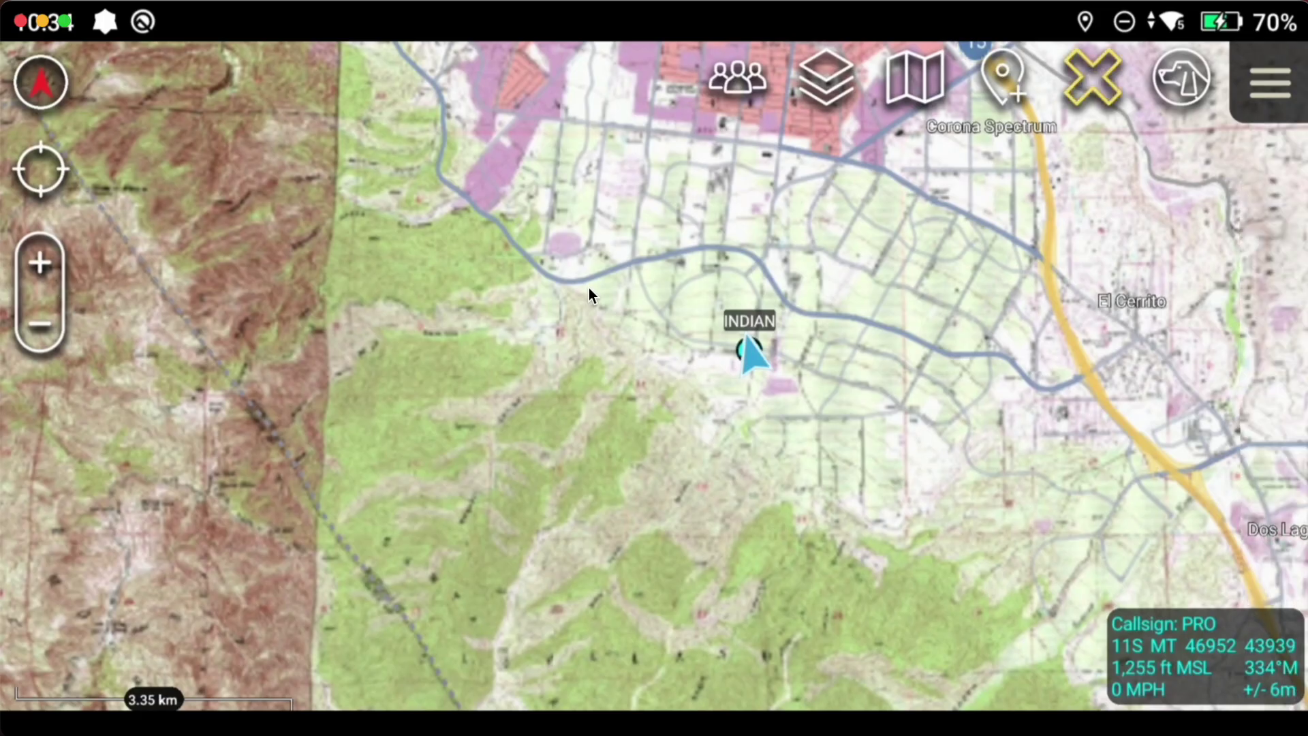
pyautogui.click(519, 341)
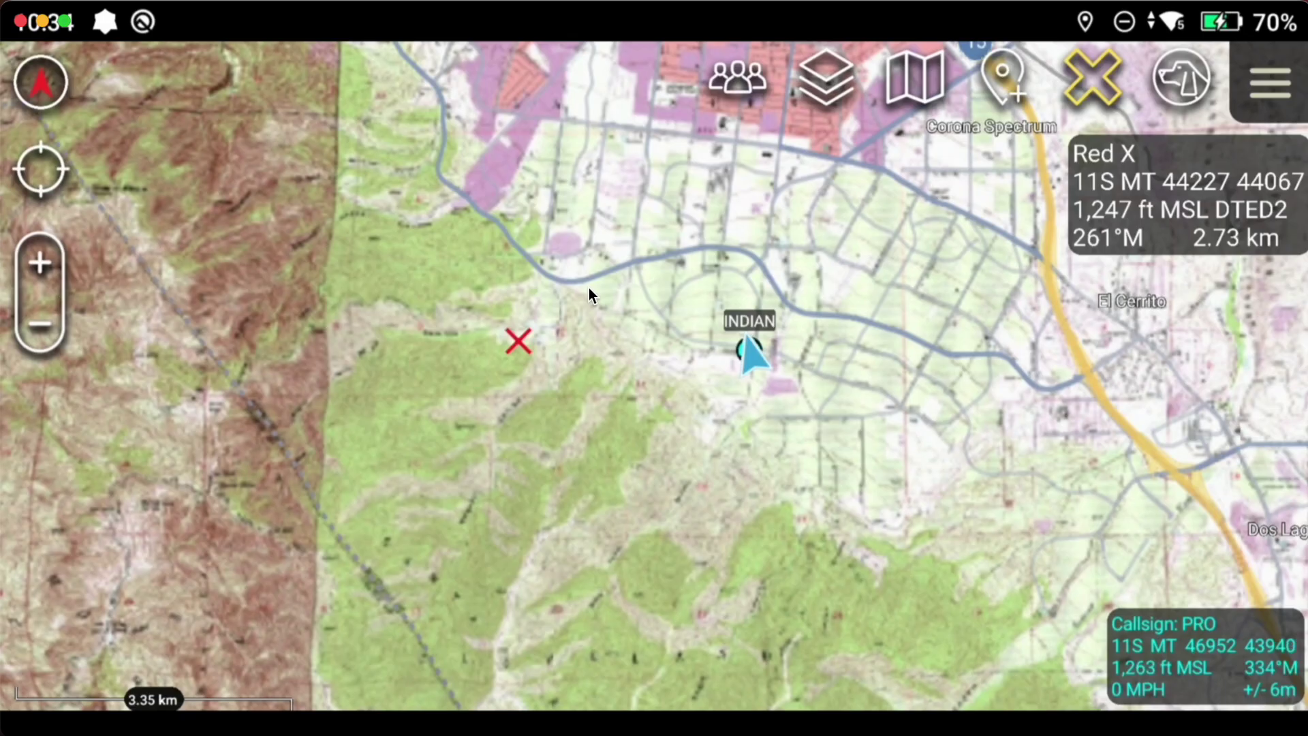
# Clear the Red X point and zoom back out to the wider Corona region
pyautogui.click(1091, 84)
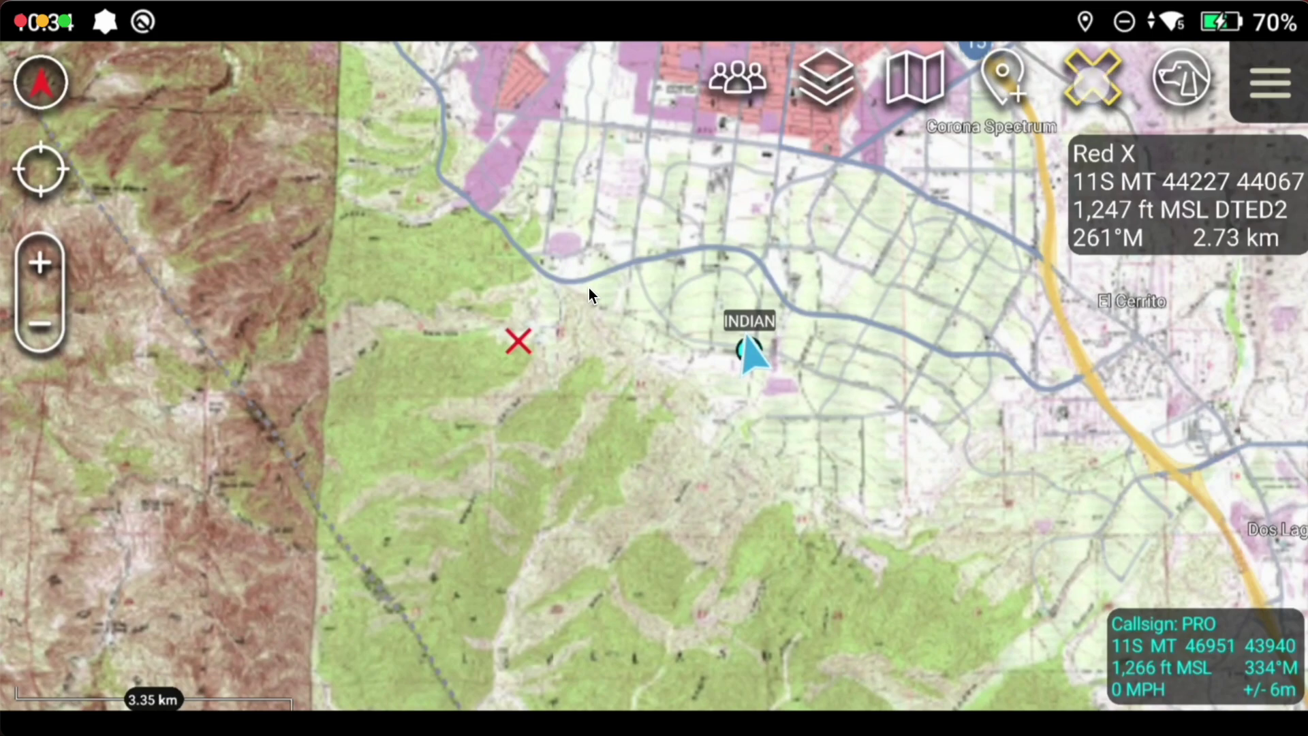
pyautogui.click(656, 558)
pyautogui.moveTo(656, 557); pyautogui.dragTo(470, 471)
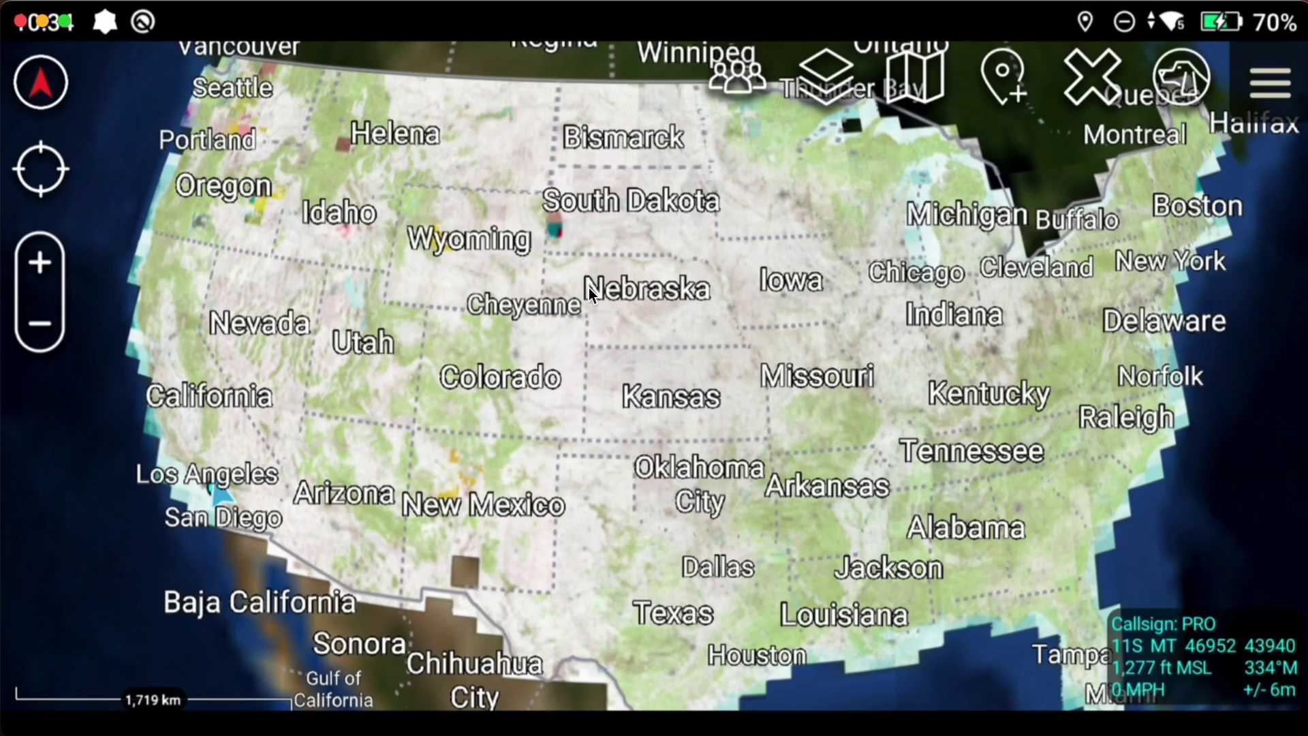
# Scroll out to show topographic coverage across the whole continental United States
pyautogui.scroll(-2, 590, 294)
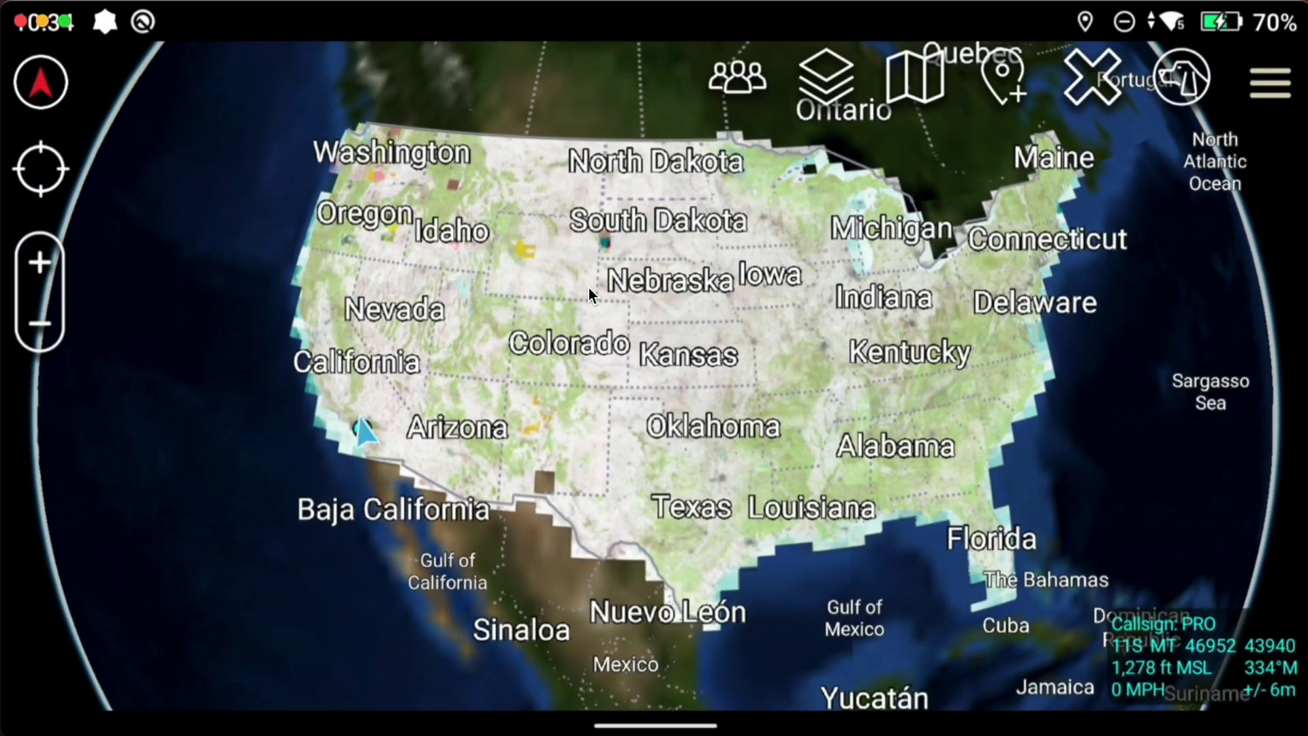